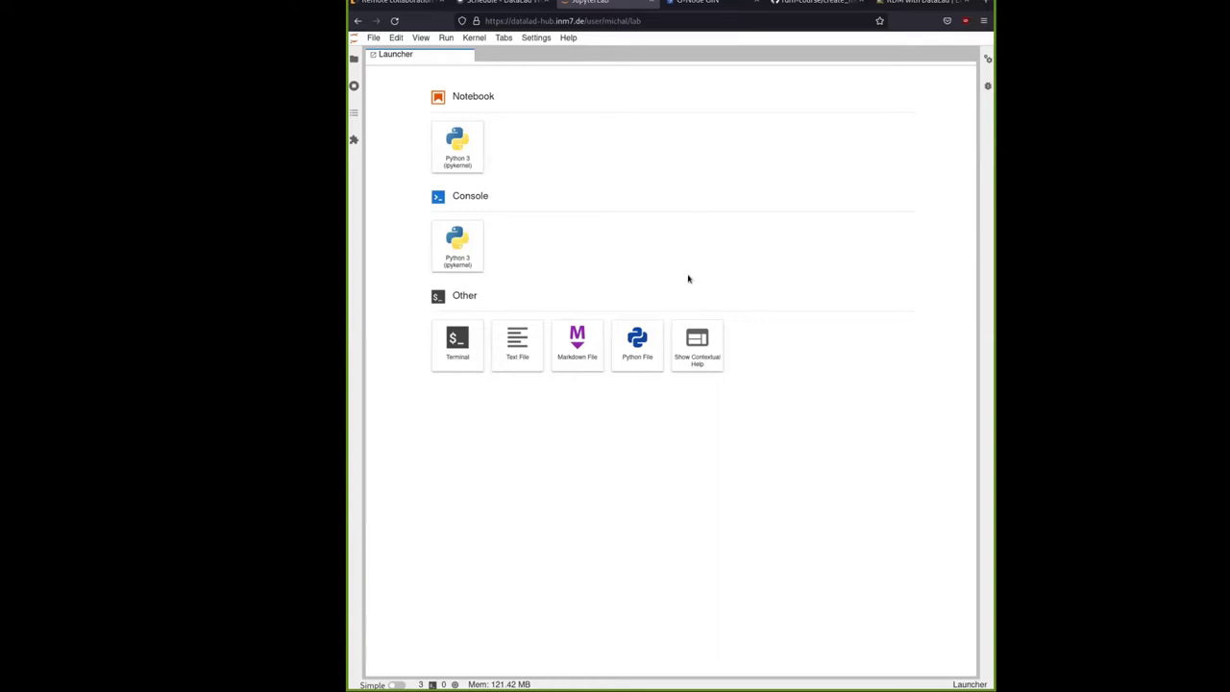
# Start a new JupyterLab terminal, then switch to the GIN home page tab
pyautogui.click(460, 350)
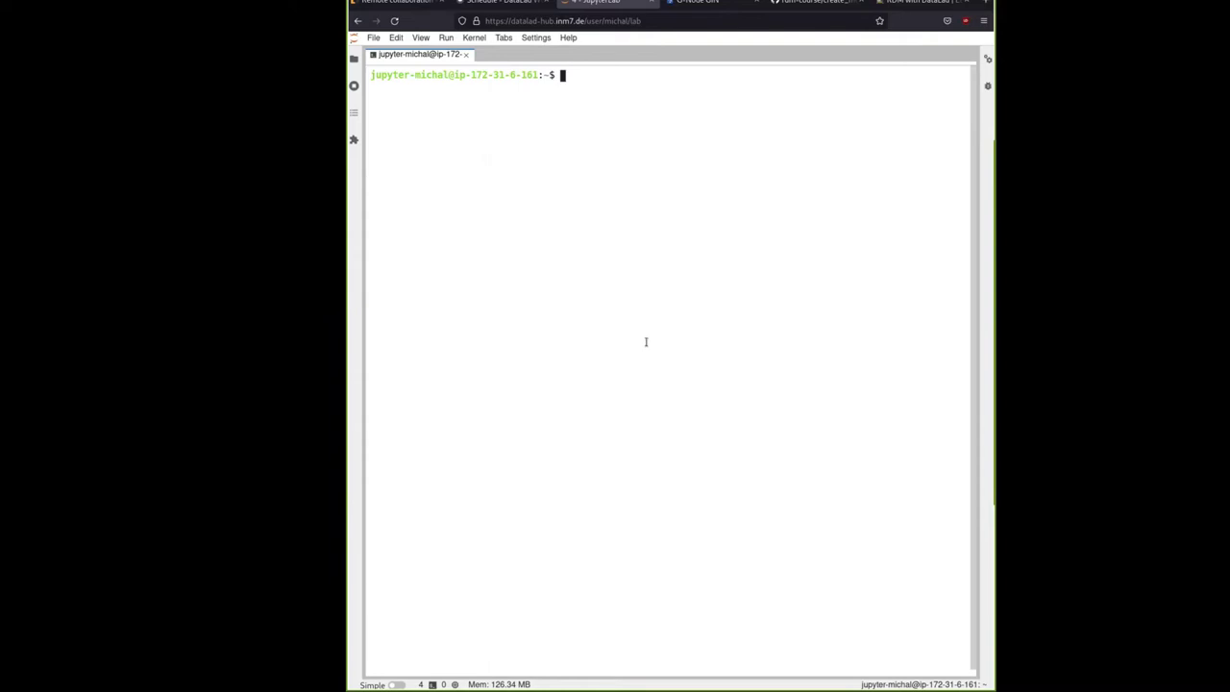
pyautogui.click(694, 3)
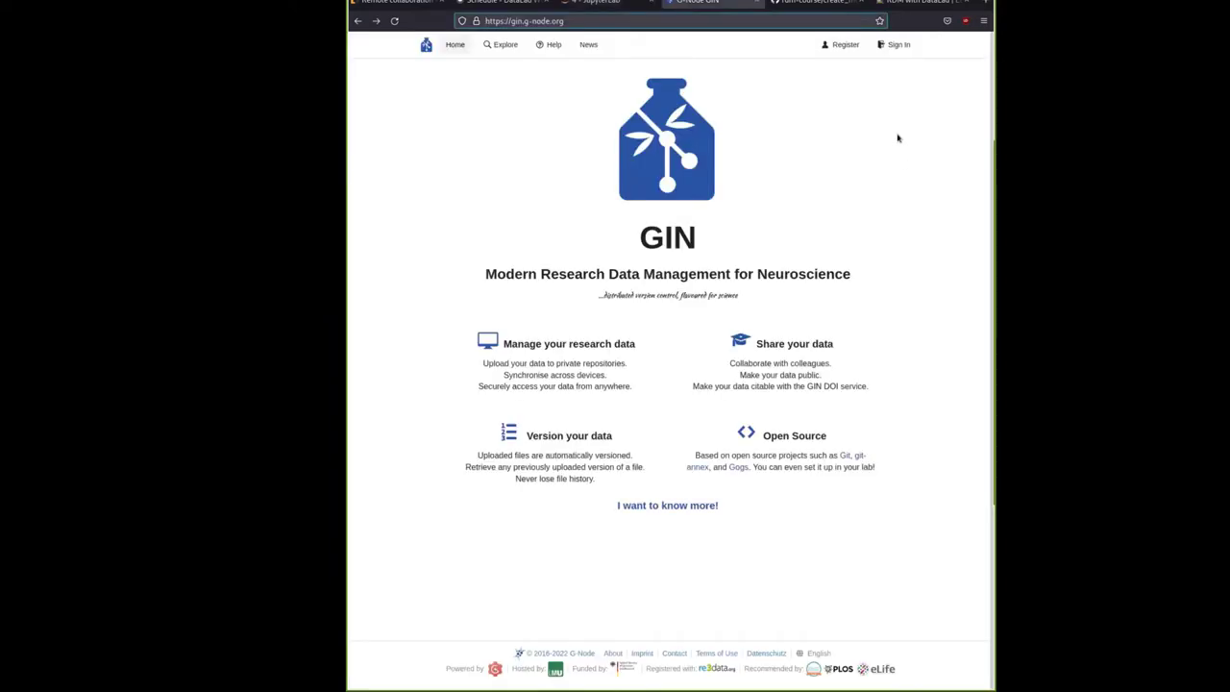
# Sign in to GIN using the browser-autofilled credentials
pyautogui.click(898, 45)
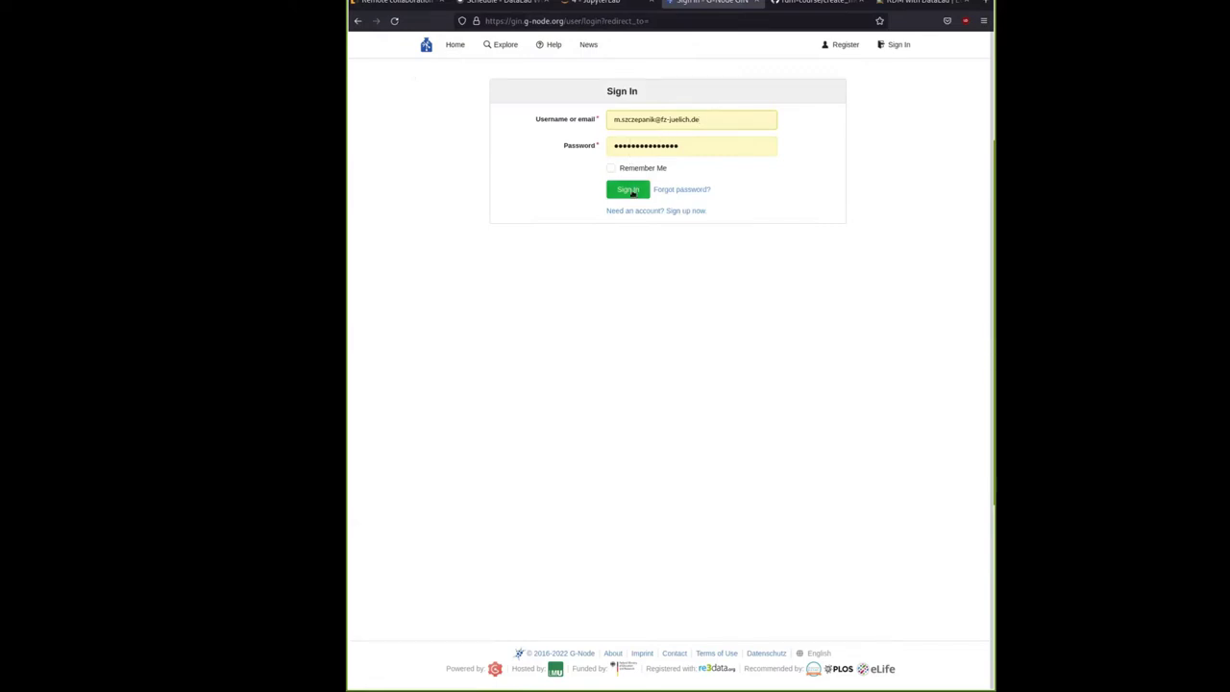
pyautogui.click(620, 191)
pyautogui.click(620, 191)
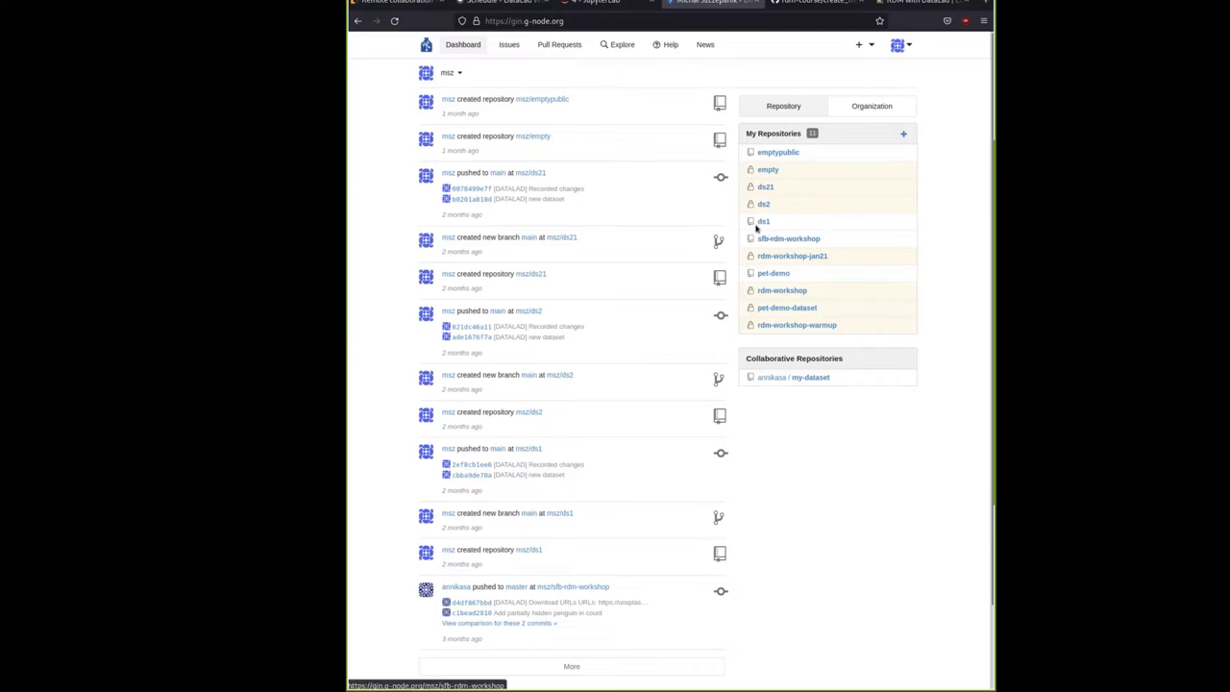
# On the Remote collaboration page's SSH keys section, open GitHub's 'checking for existing' keys guide
pyautogui.click(399, 3)
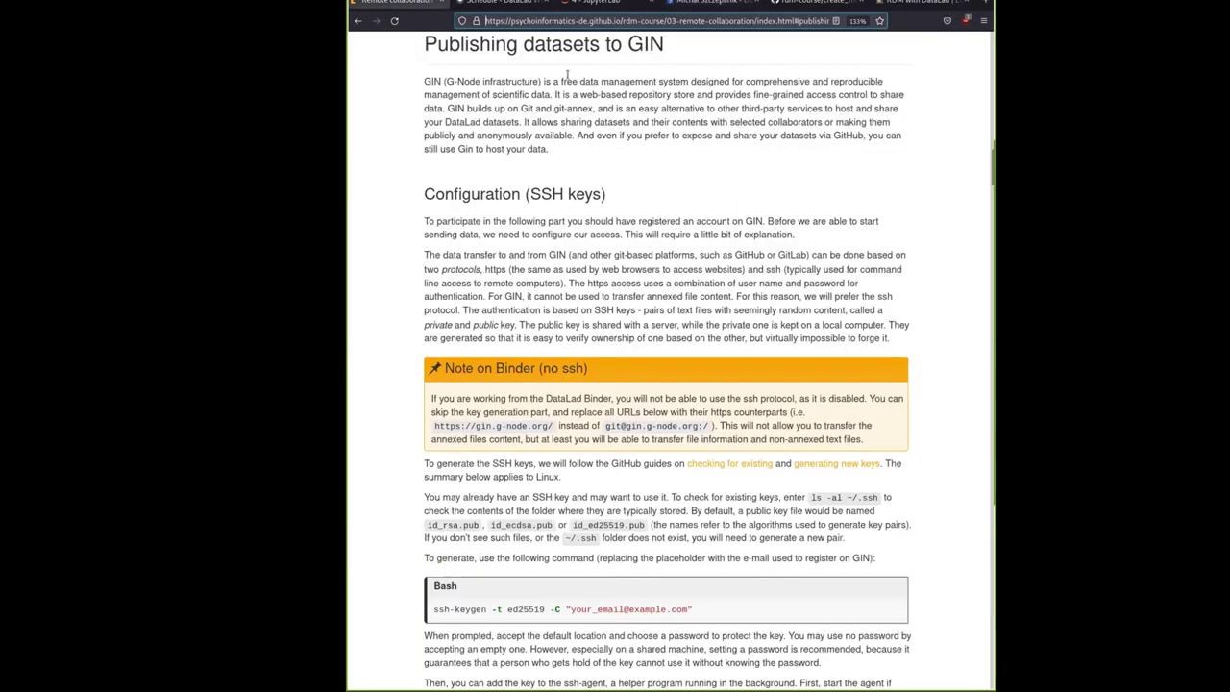
pyautogui.moveTo(454, 245); pyautogui.dragTo(897, 346)
pyautogui.click(897, 346)
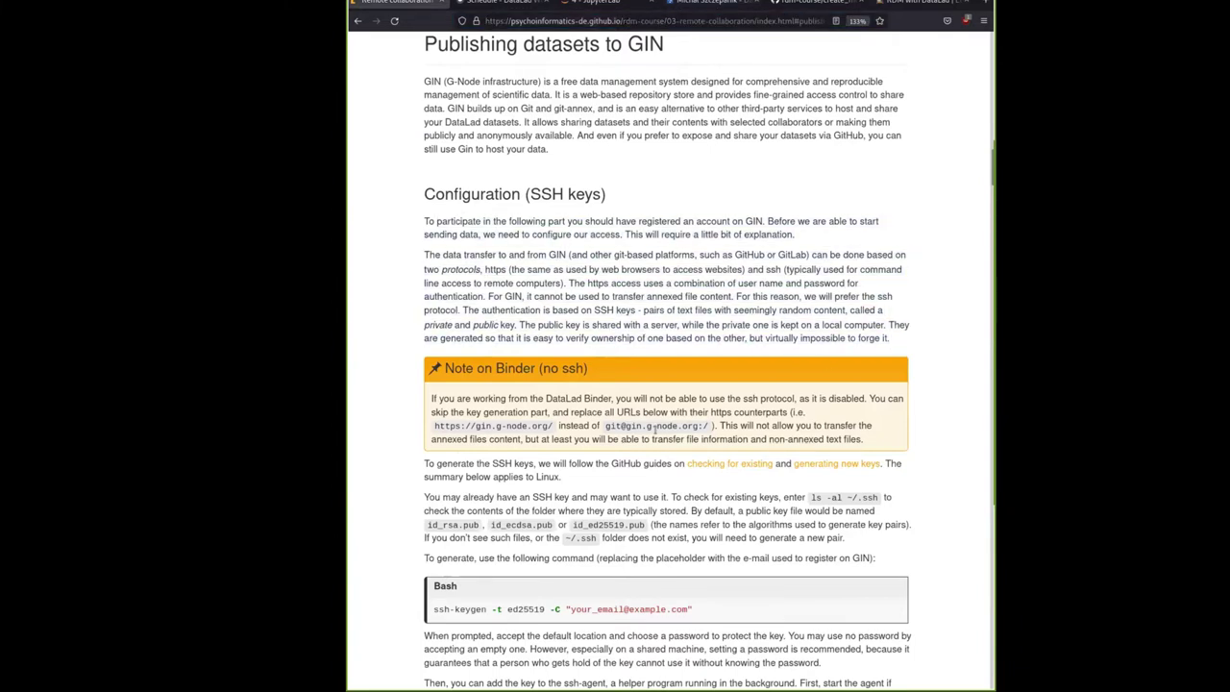
pyautogui.scroll(-2, 587, 368)
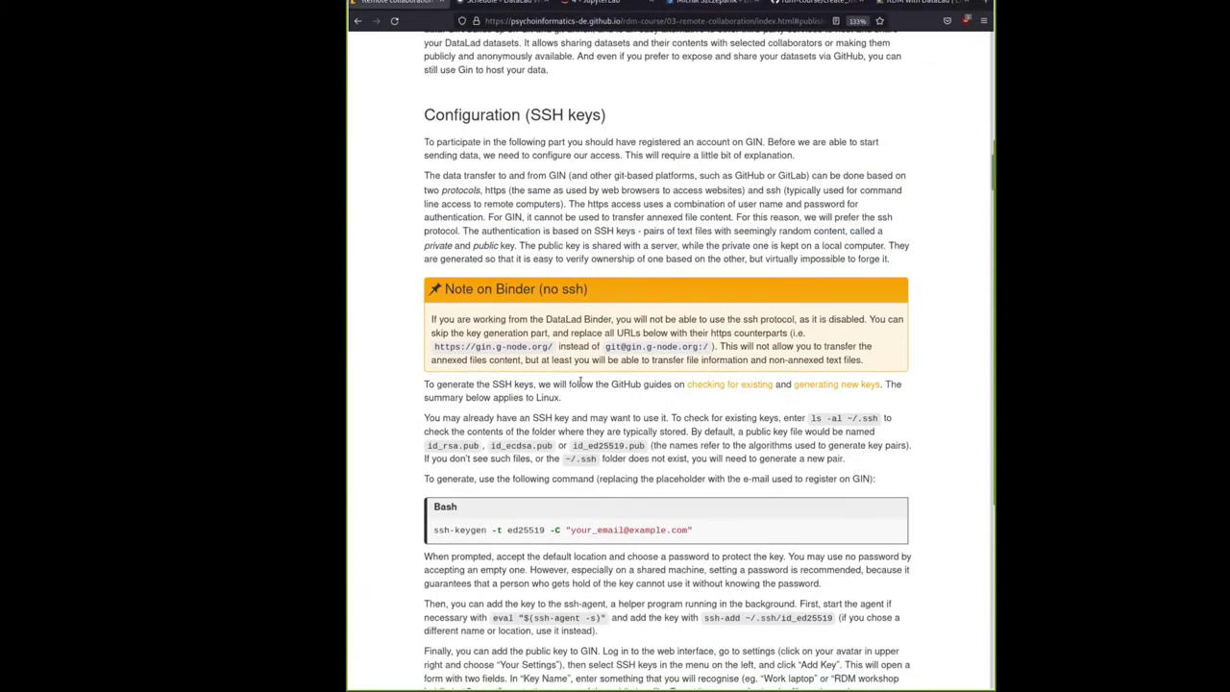
pyautogui.moveTo(428, 384); pyautogui.dragTo(631, 399)
pyautogui.click(630, 399)
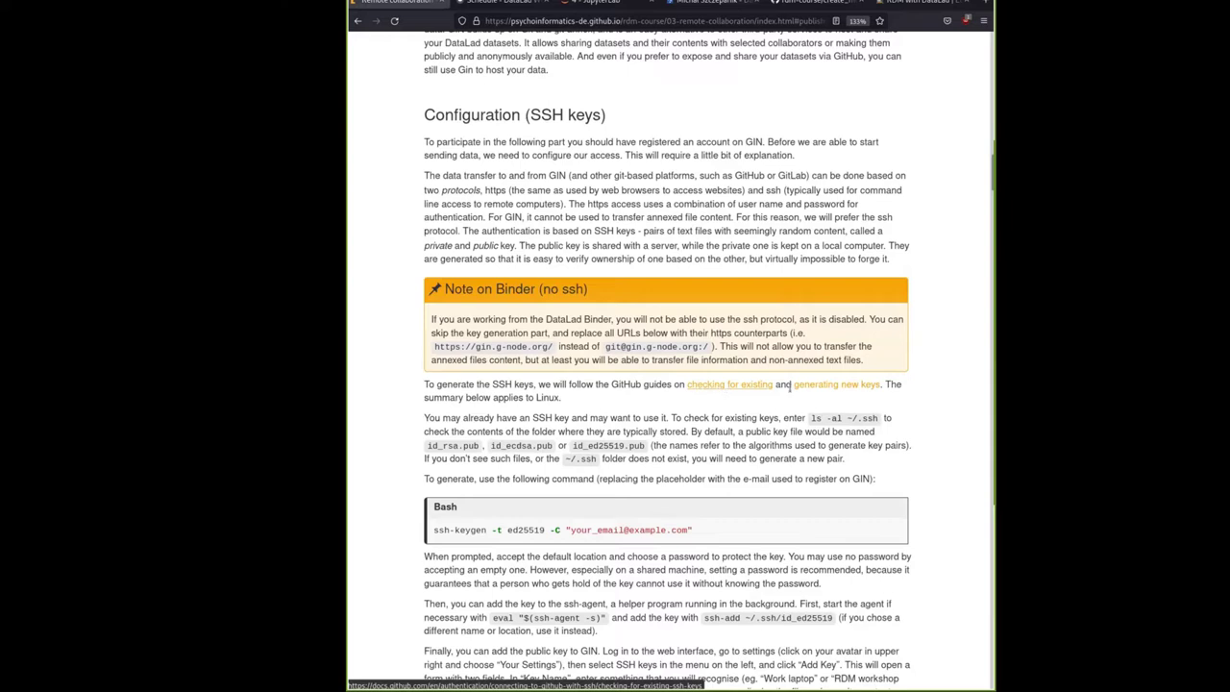
pyautogui.click(760, 385)
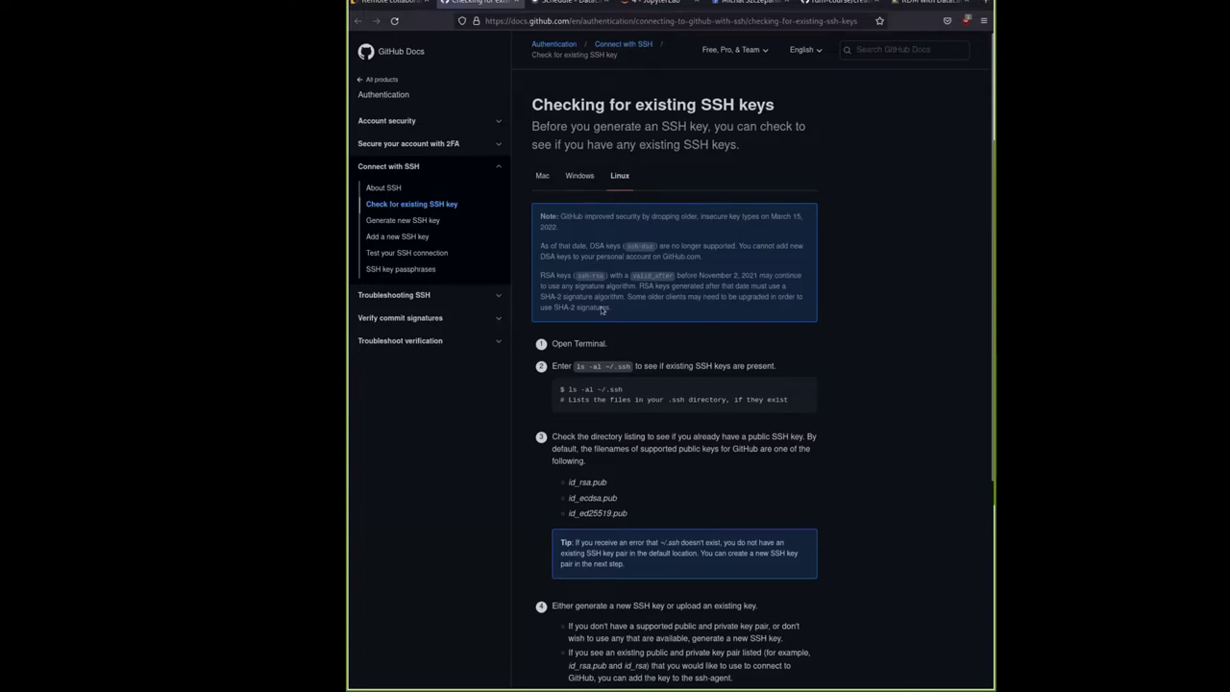
# Review the Mac, Windows and Linux instructions, then close the GitHub Docs tab
pyautogui.click(544, 178)
pyautogui.click(583, 179)
pyautogui.click(620, 179)
pyautogui.middleClick(481, 4)
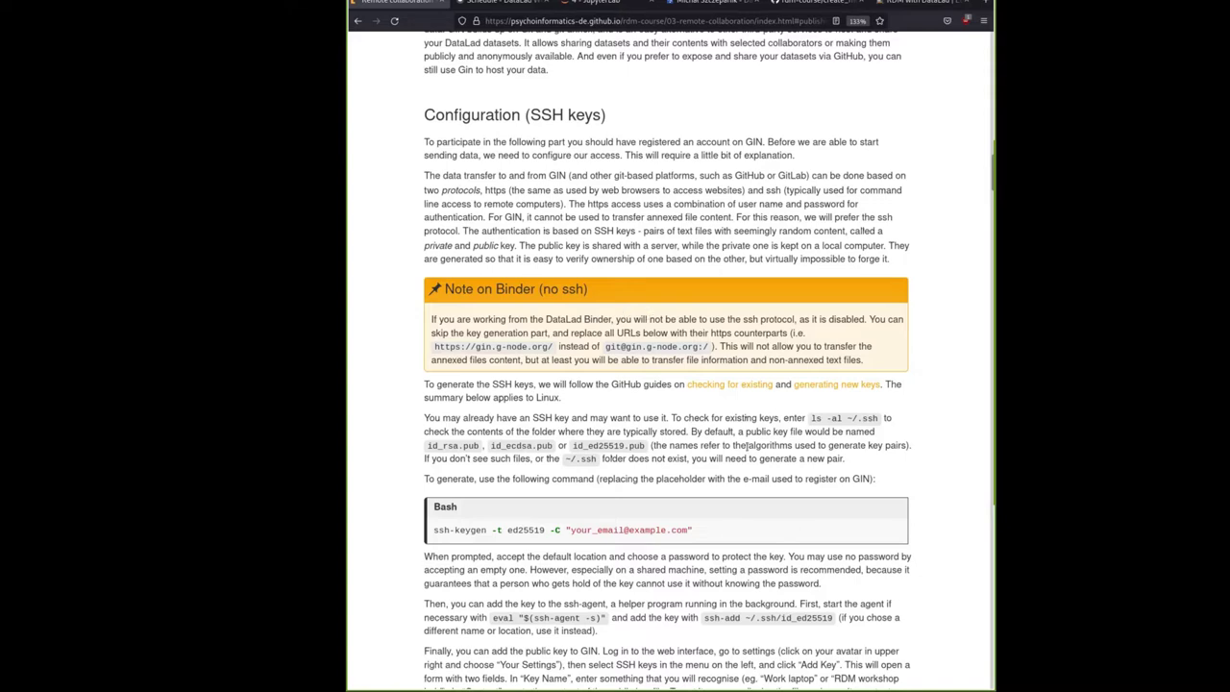
# Select the ssh-keygen command on the course page and type 'ssh-keygen' in the terminal
pyautogui.scroll(-1, 596, 421)
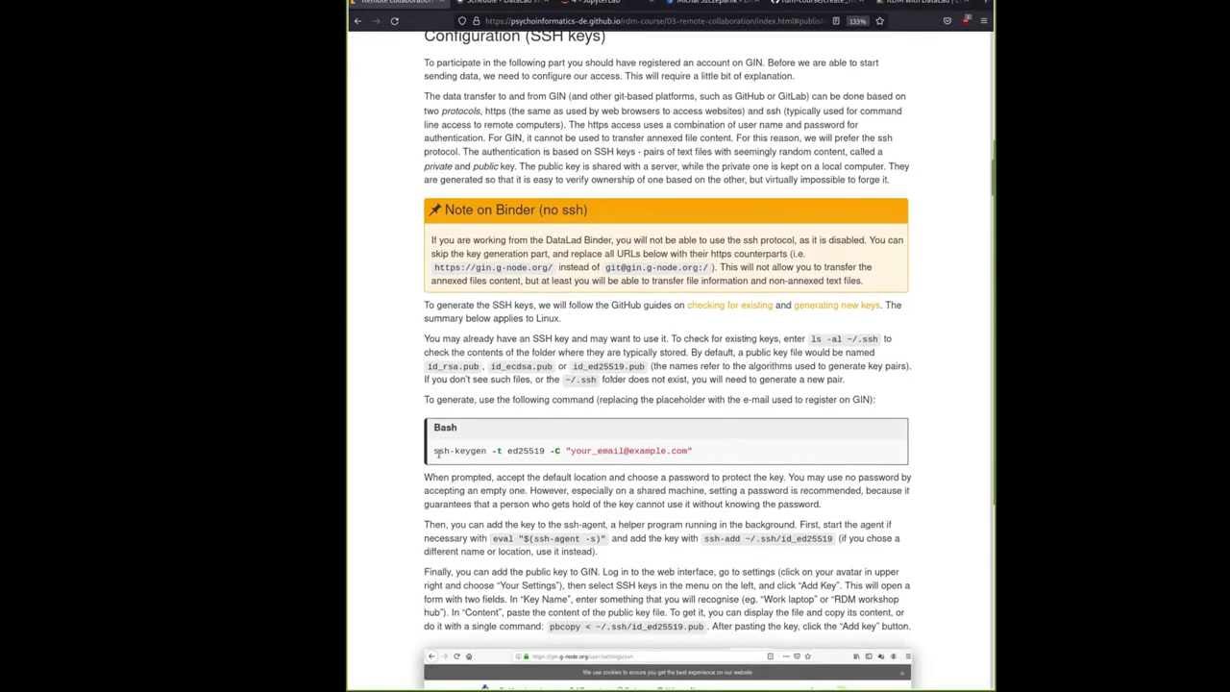
pyautogui.moveTo(435, 452); pyautogui.dragTo(702, 453)
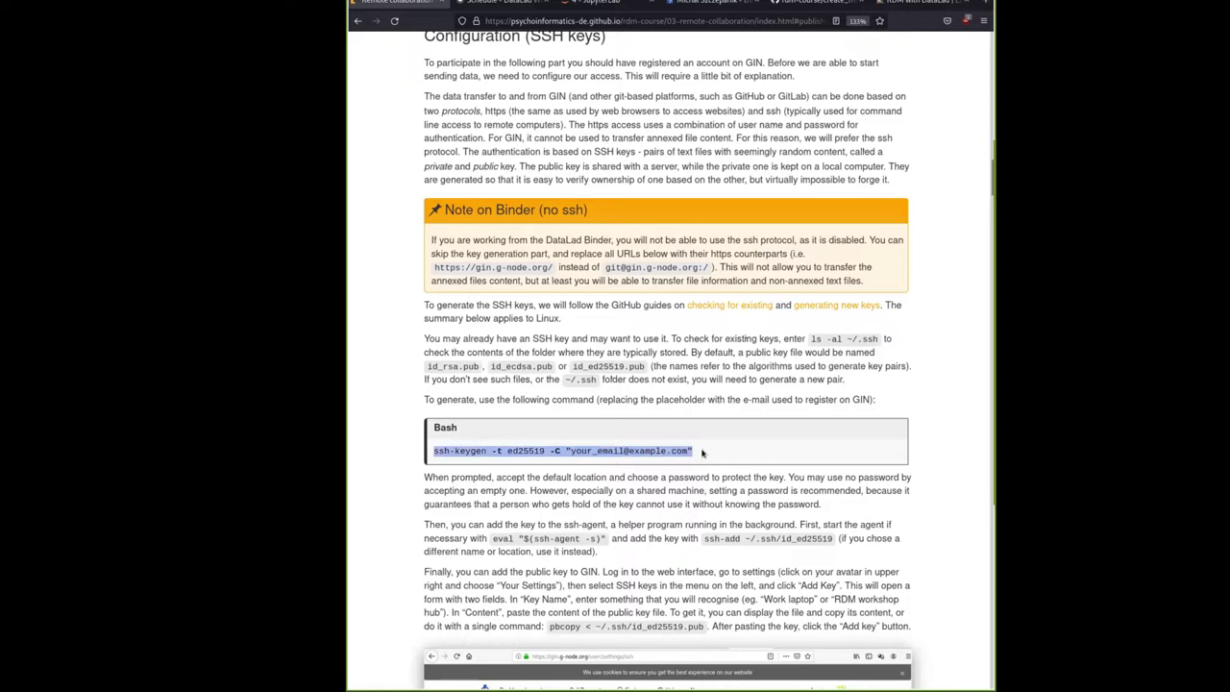
pyautogui.click(452, 448)
pyautogui.moveTo(433, 450); pyautogui.dragTo(694, 452)
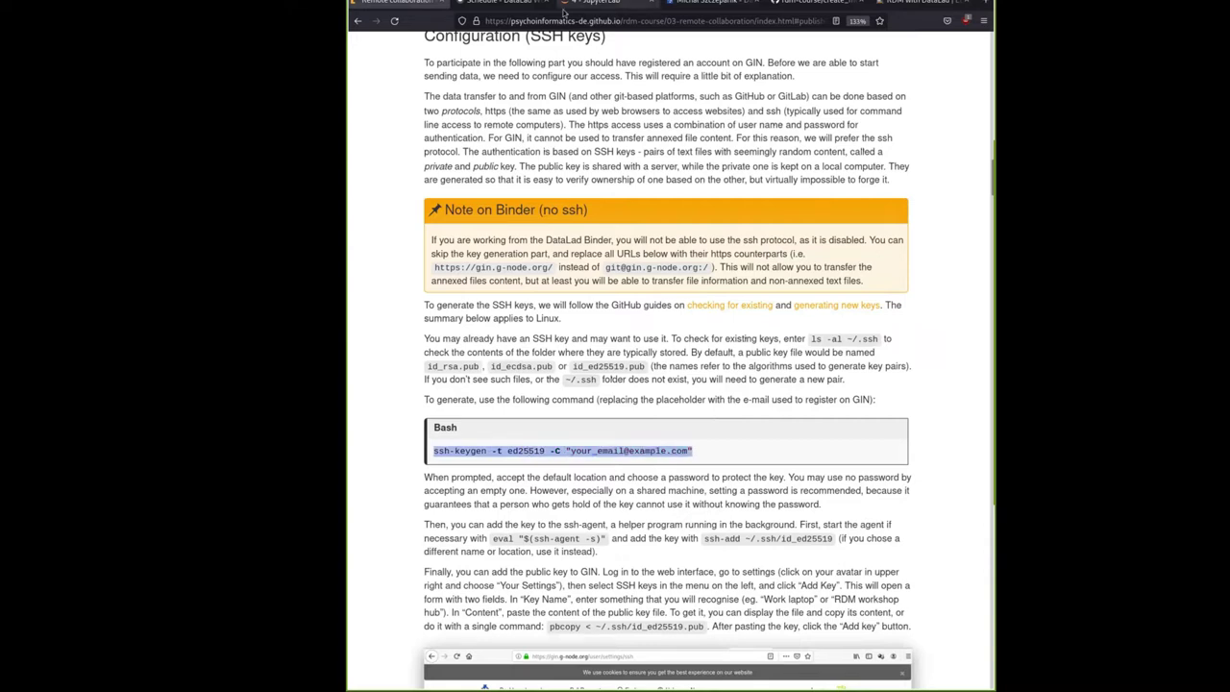
pyautogui.click(594, 4)
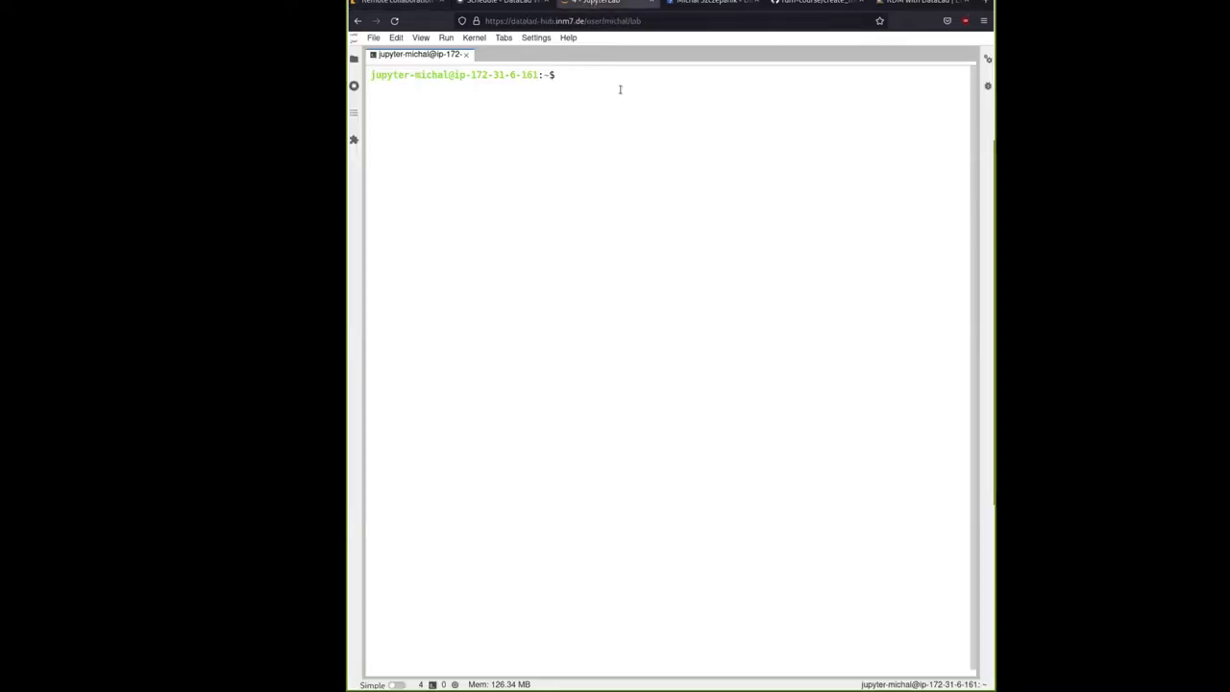
pyautogui.write('ssh-keygen')
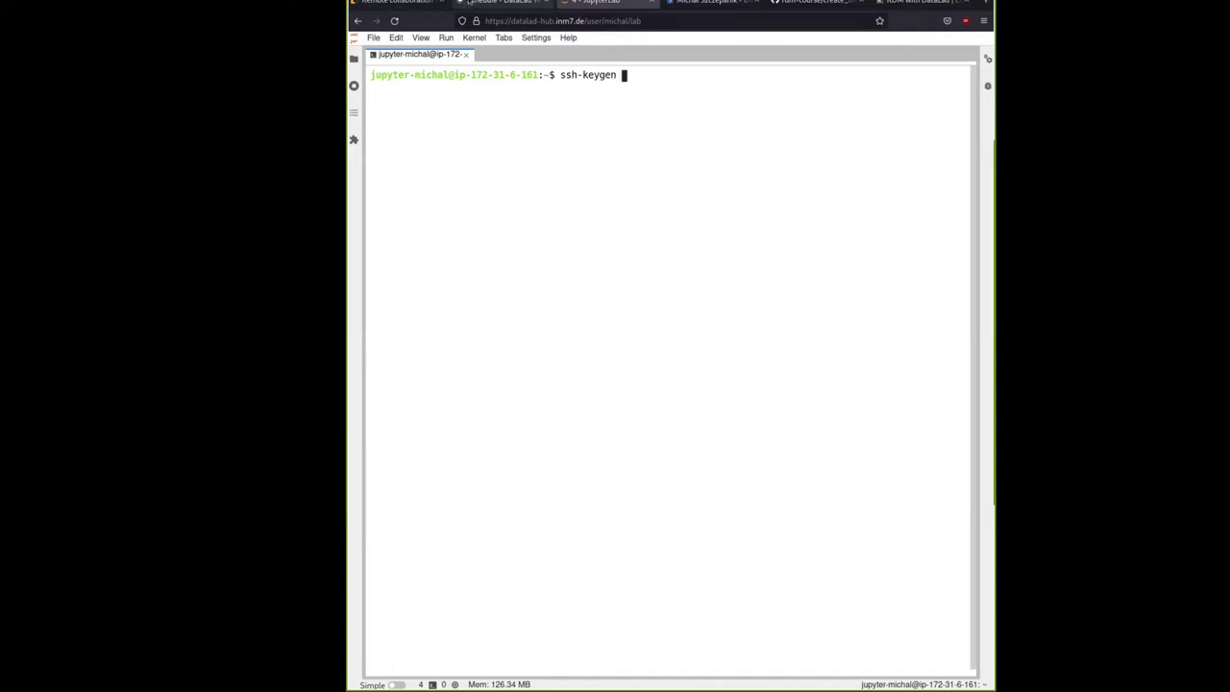
pyautogui.click(396, 2)
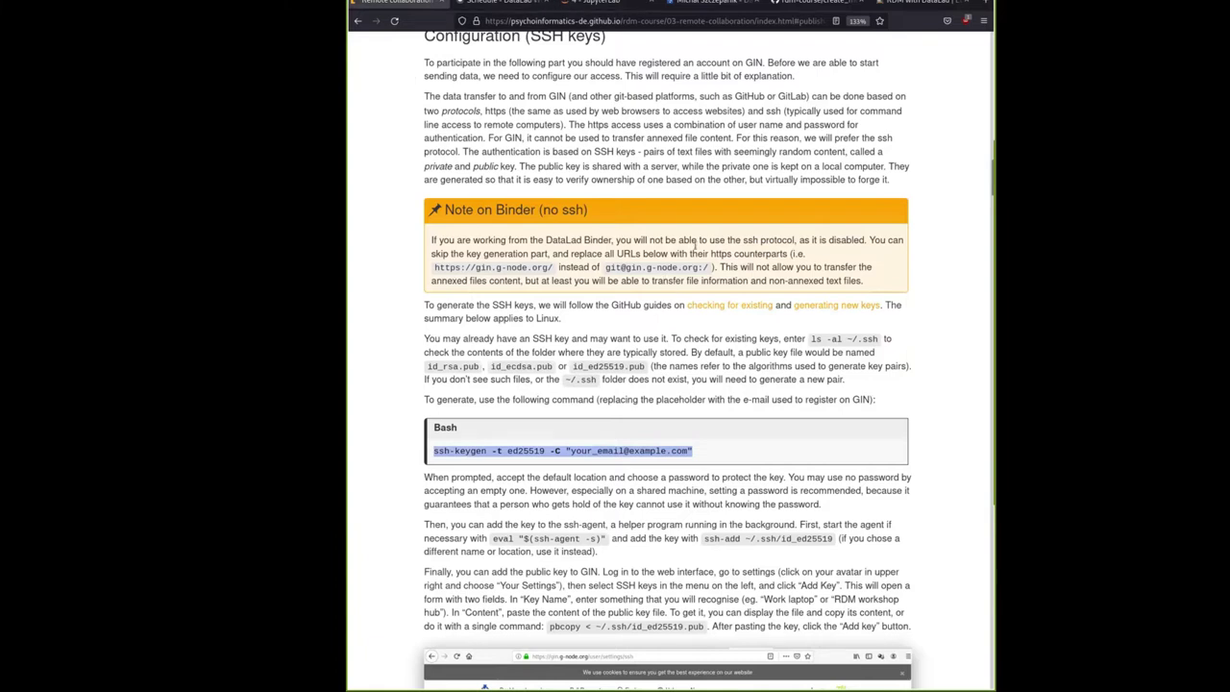
# Replace that text with the copied 'ls -al ~/.ssh' command and run it
pyautogui.moveTo(811, 340); pyautogui.dragTo(879, 340)
pyautogui.hotkey('ctrl', 'c')
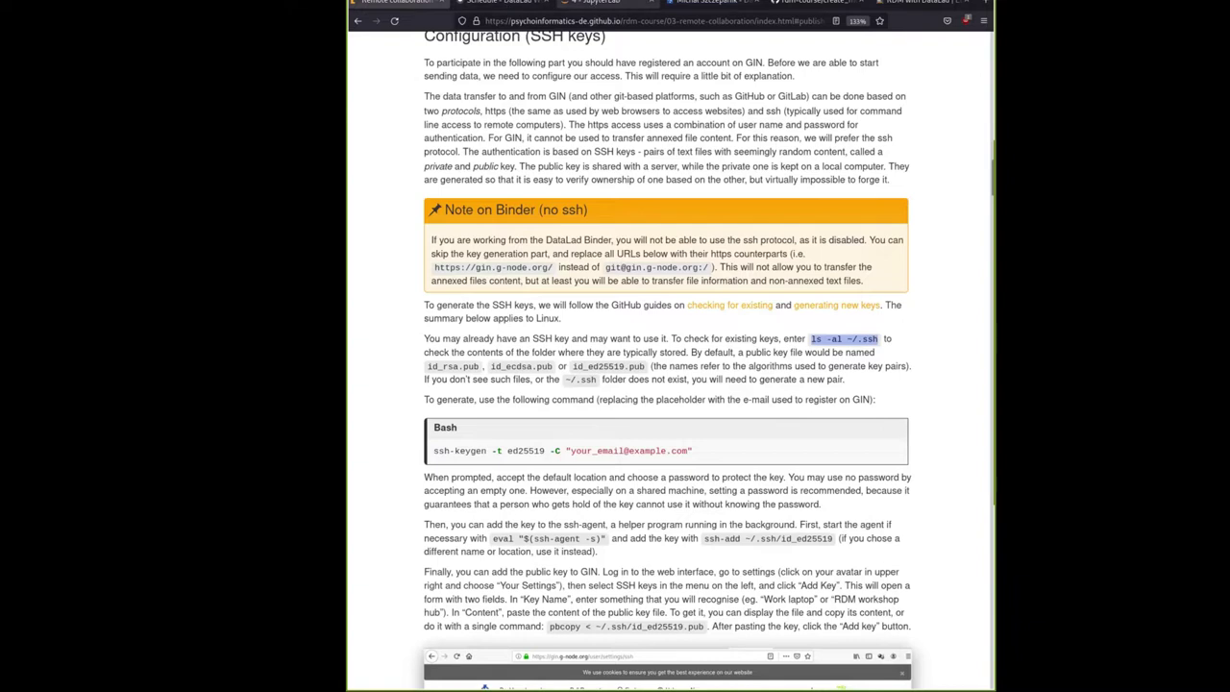
pyautogui.hotkey('ctrl', '3')
pyautogui.press('BackSpace')
pyautogui.press('BackSpace')
pyautogui.press('BackSpace')
pyautogui.press('BackSpace')
pyautogui.press('BackSpace')
pyautogui.press('BackSpace')
pyautogui.press('BackSpace')
pyautogui.press('BackSpace')
pyautogui.press('BackSpace')
pyautogui.press('BackSpace')
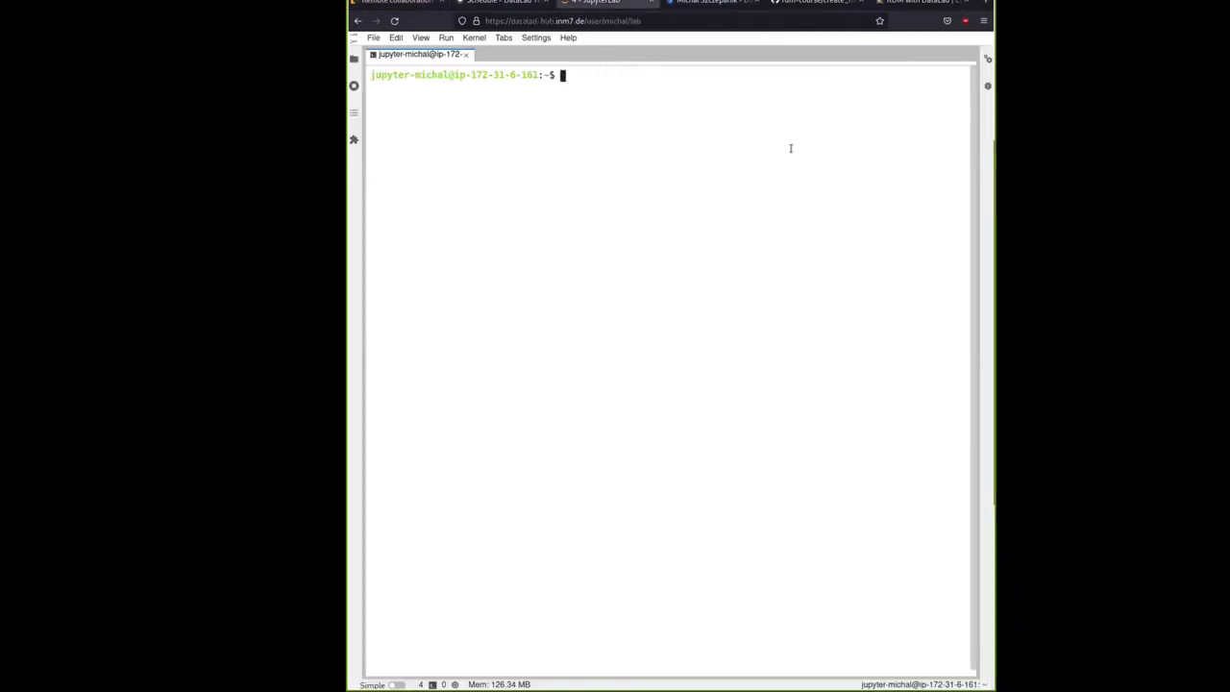
pyautogui.hotkey('ctrl', 'v')
pyautogui.press('Left')
pyautogui.press('Left')
pyautogui.press('Left')
pyautogui.press('Left')
pyautogui.press('Right')
pyautogui.press('Right')
pyautogui.press('Right')
pyautogui.press('Right')
pyautogui.press('Return')
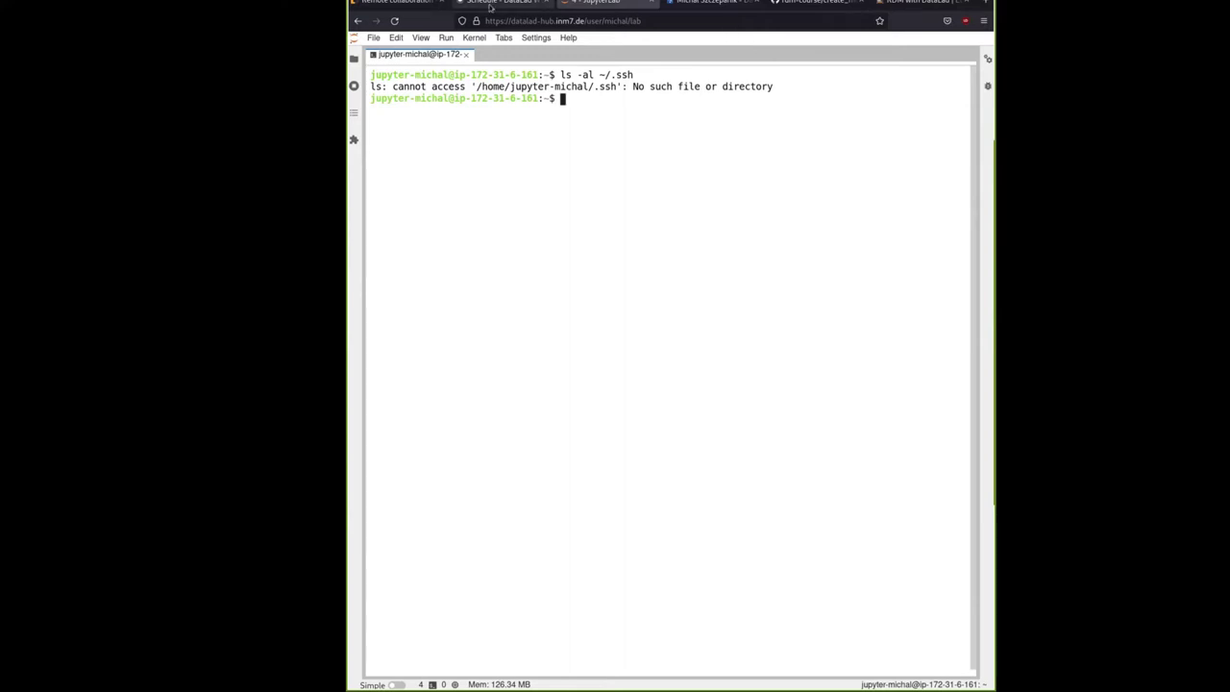
# Start typing 'ssh-keygen -t ed' in the terminal, checking the course page for the syntax
pyautogui.click(408, 5)
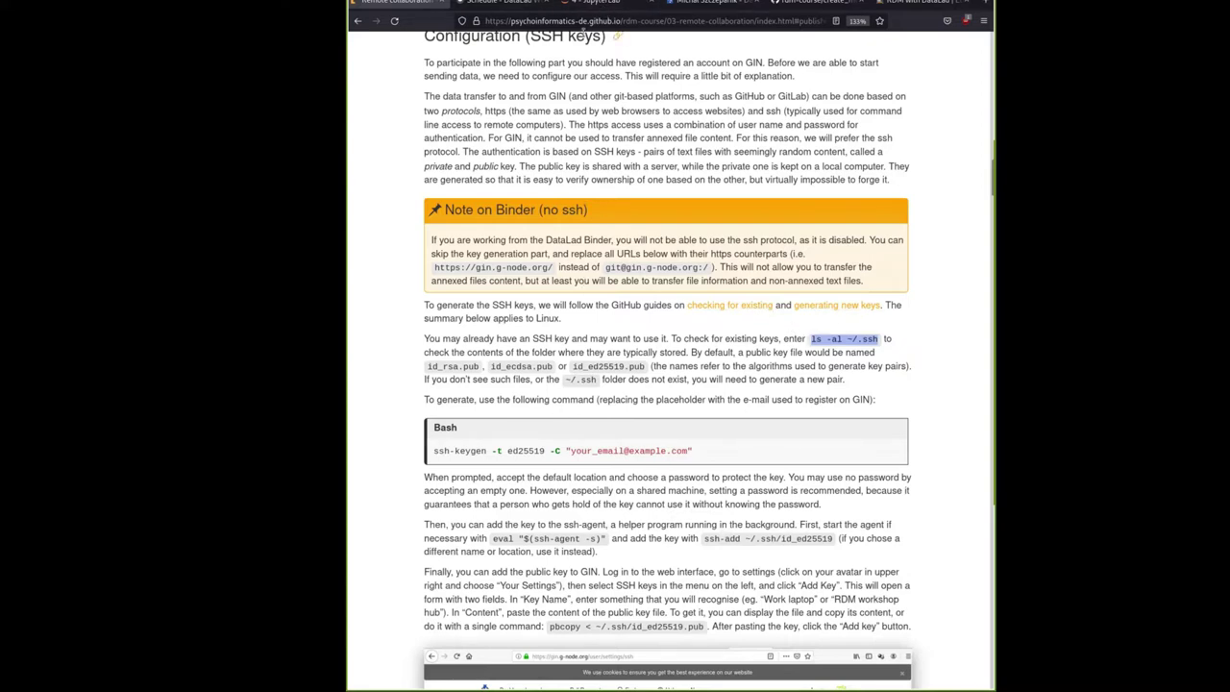
pyautogui.click(529, 431)
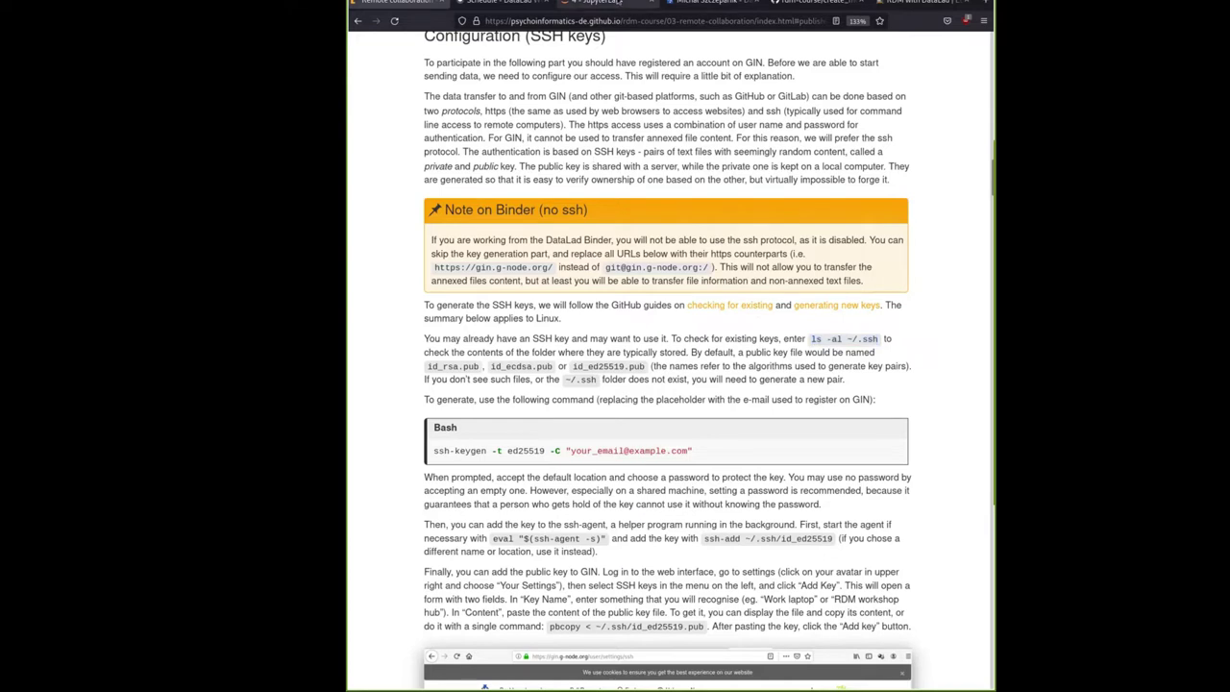
pyautogui.hotkey('alt', '3')
pyautogui.write('ssh-ke')
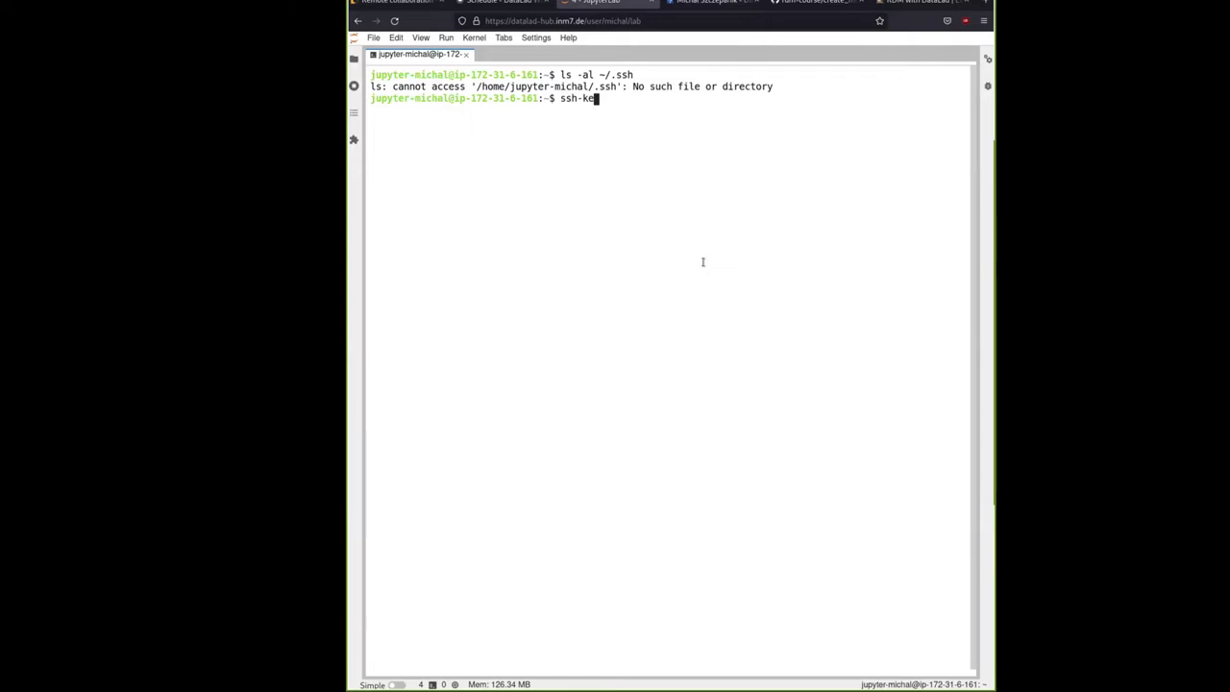
pyautogui.write('ygen')
pyautogui.hotkey('ctrl', 'pageup')
pyautogui.hotkey('ctrl', 'pageup')
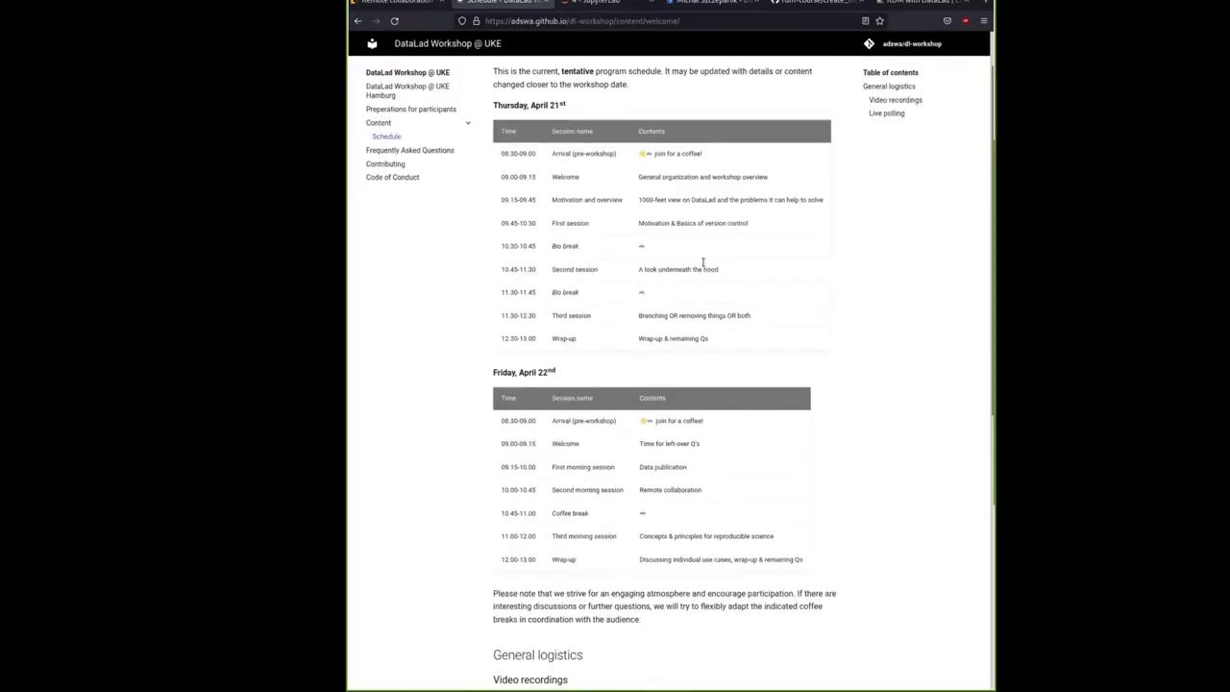
pyautogui.hotkey('ctrl', 'pagedown')
pyautogui.hotkey('ctrl', 'pagedown')
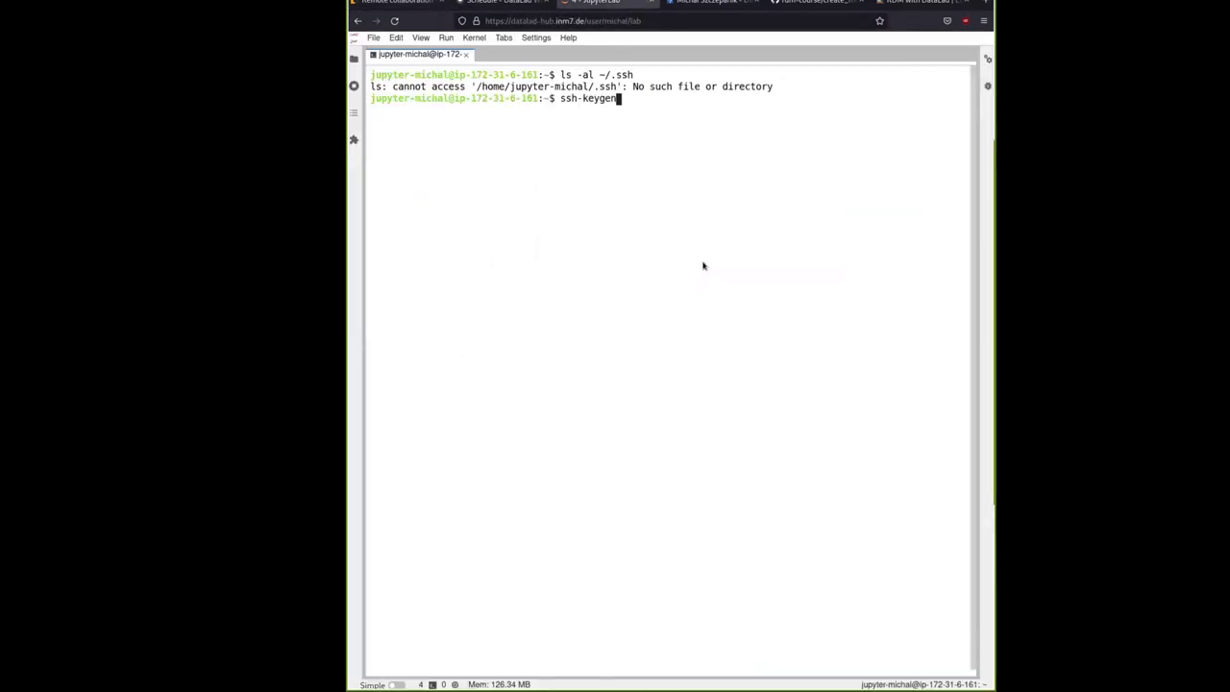
pyautogui.write('-t ed')
# Complete it as 'ssh-keygen -t ed25519 -C' with the quoted GIN account e-mail and run it
pyautogui.click(409, 5)
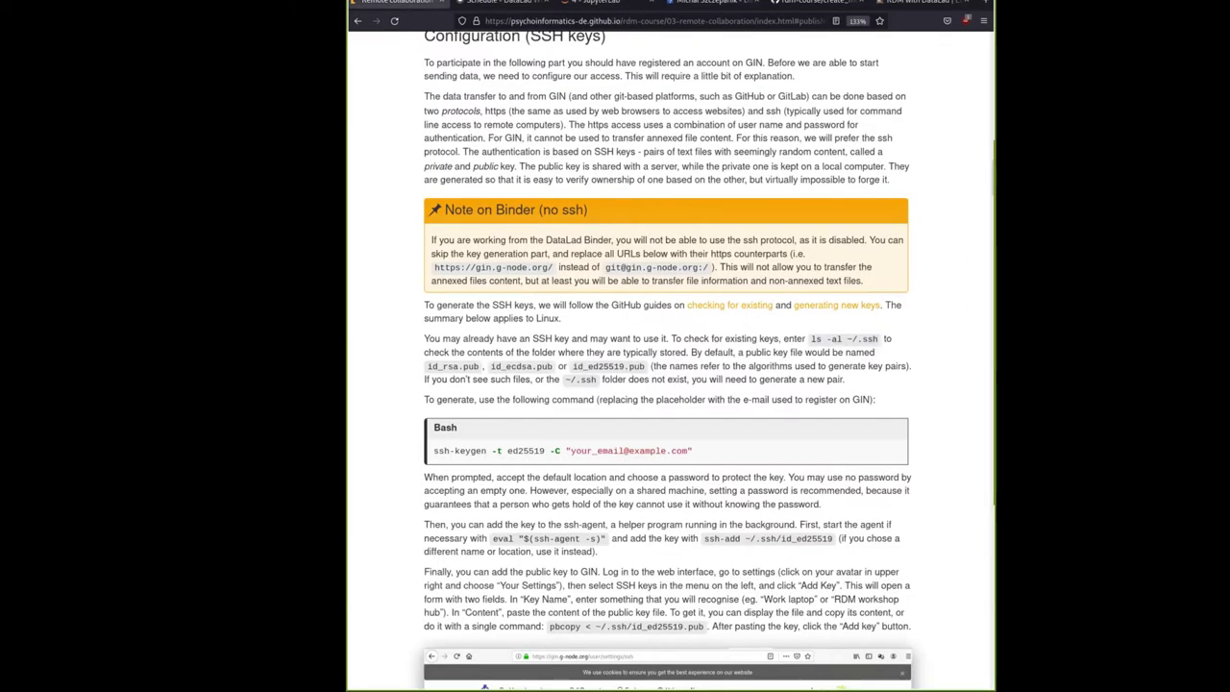
pyautogui.hotkey('ctrl', 'w')
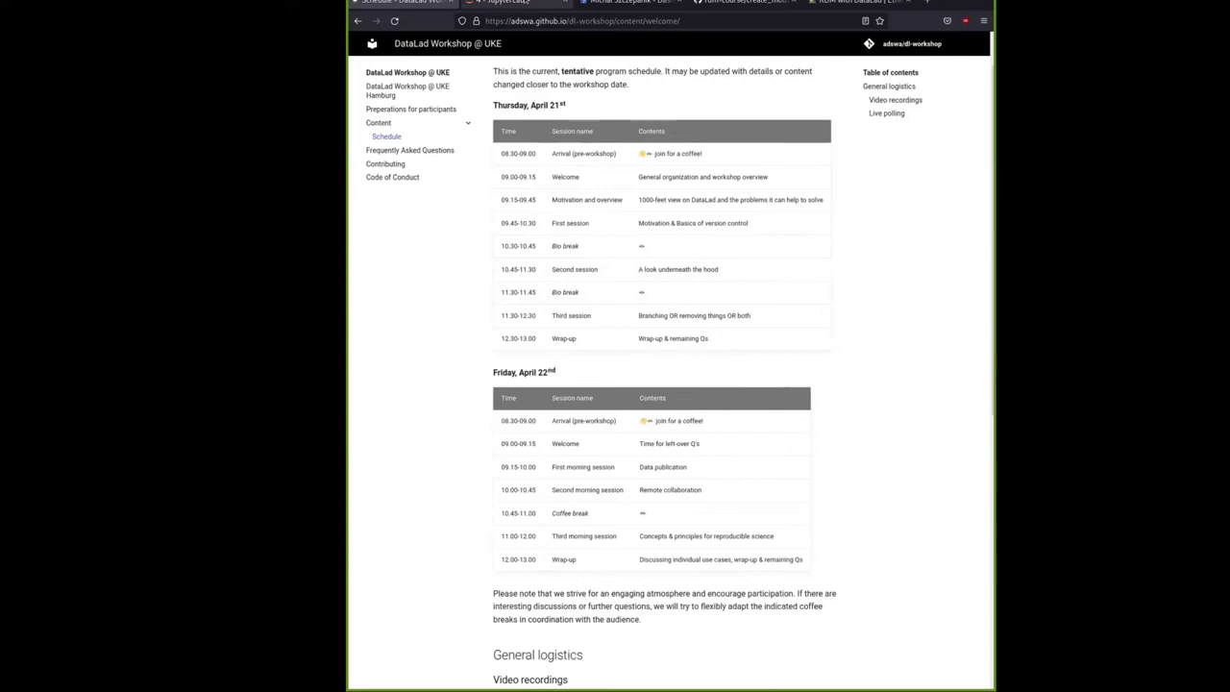
pyautogui.hotkey('ctrl', 'Tab')
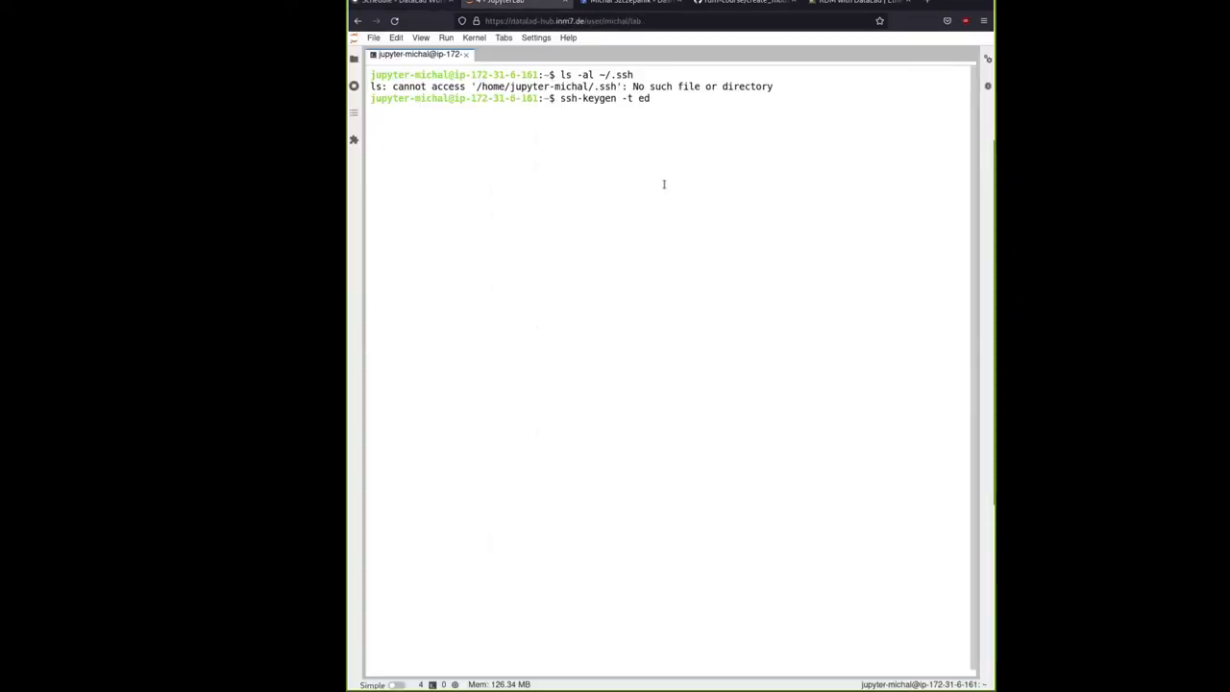
pyautogui.write('25519')
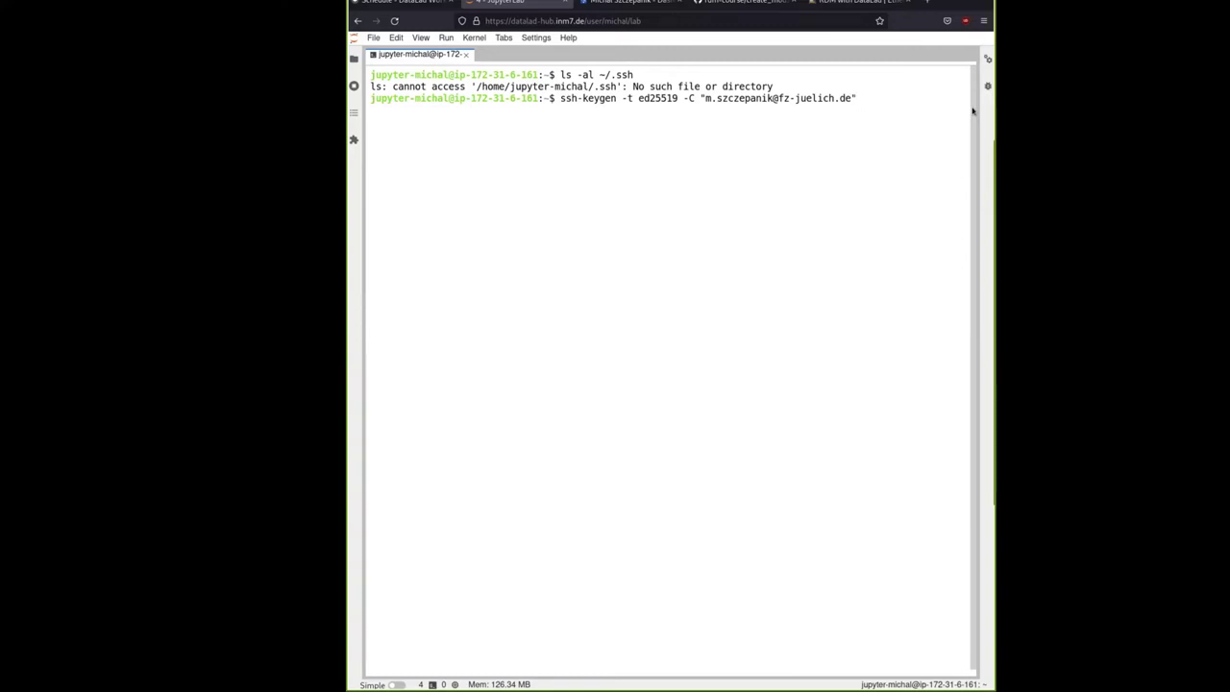
pyautogui.press('Return')
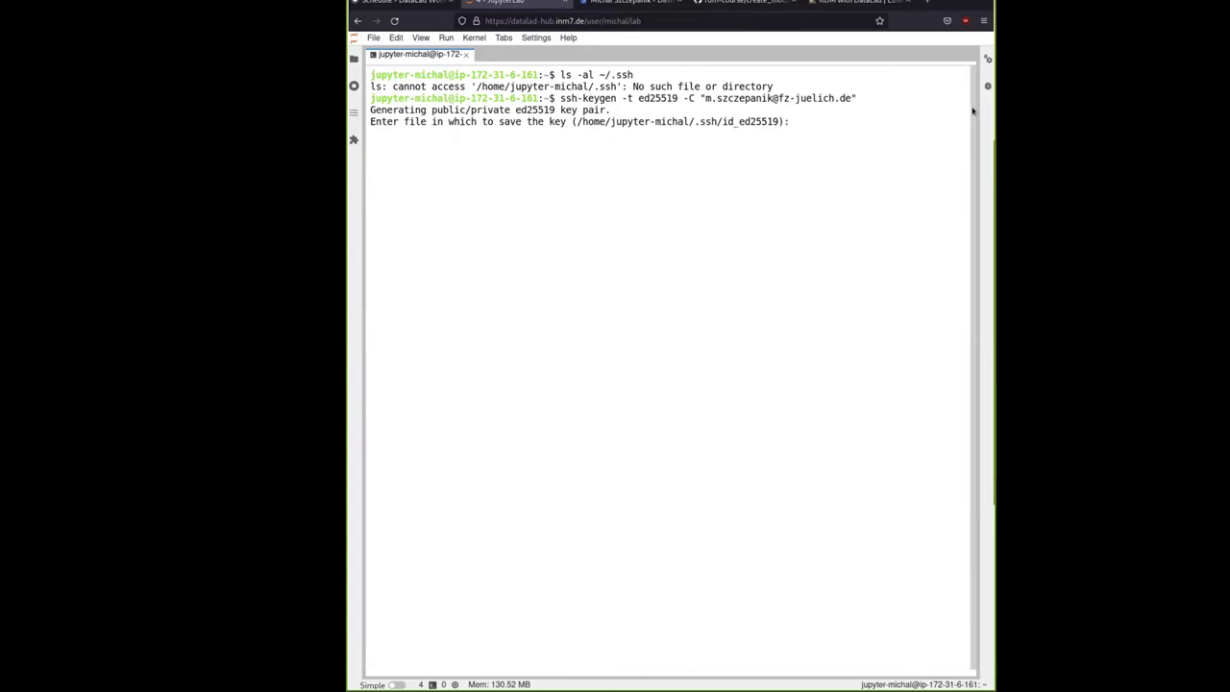
# Accept the default ~/.ssh/id_ed25519 path with an empty passphrase, then highlight the fingerprint and randomart
pyautogui.press('Return')
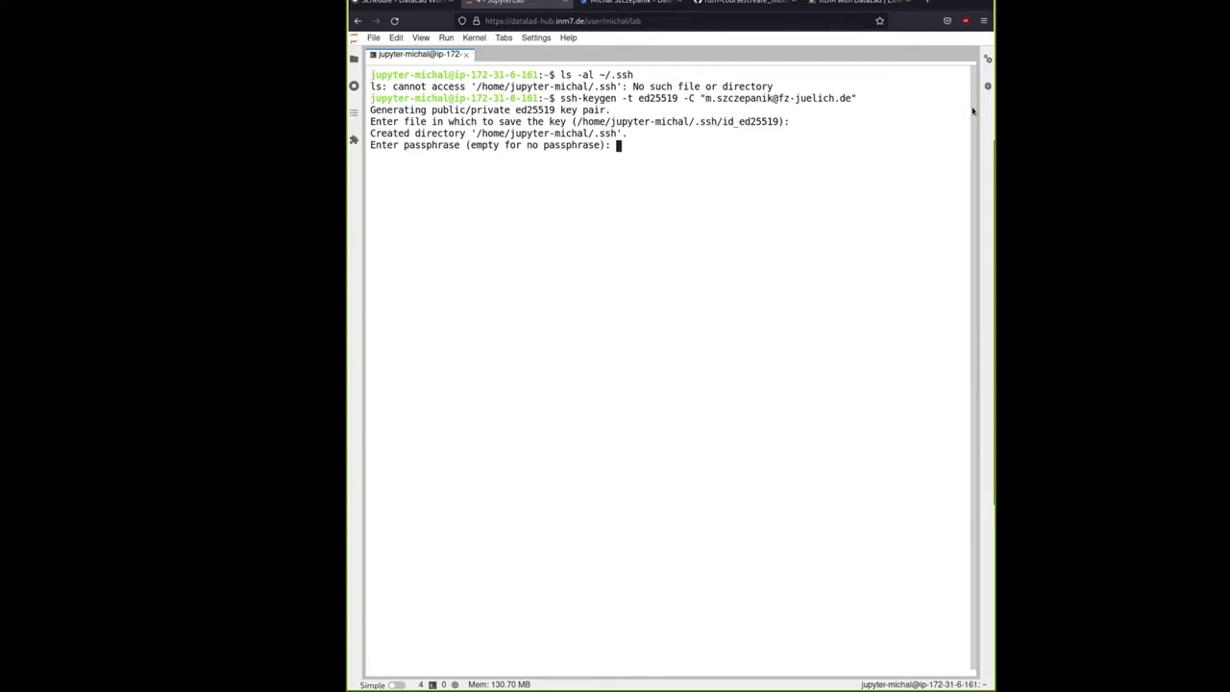
pyautogui.press('Return')
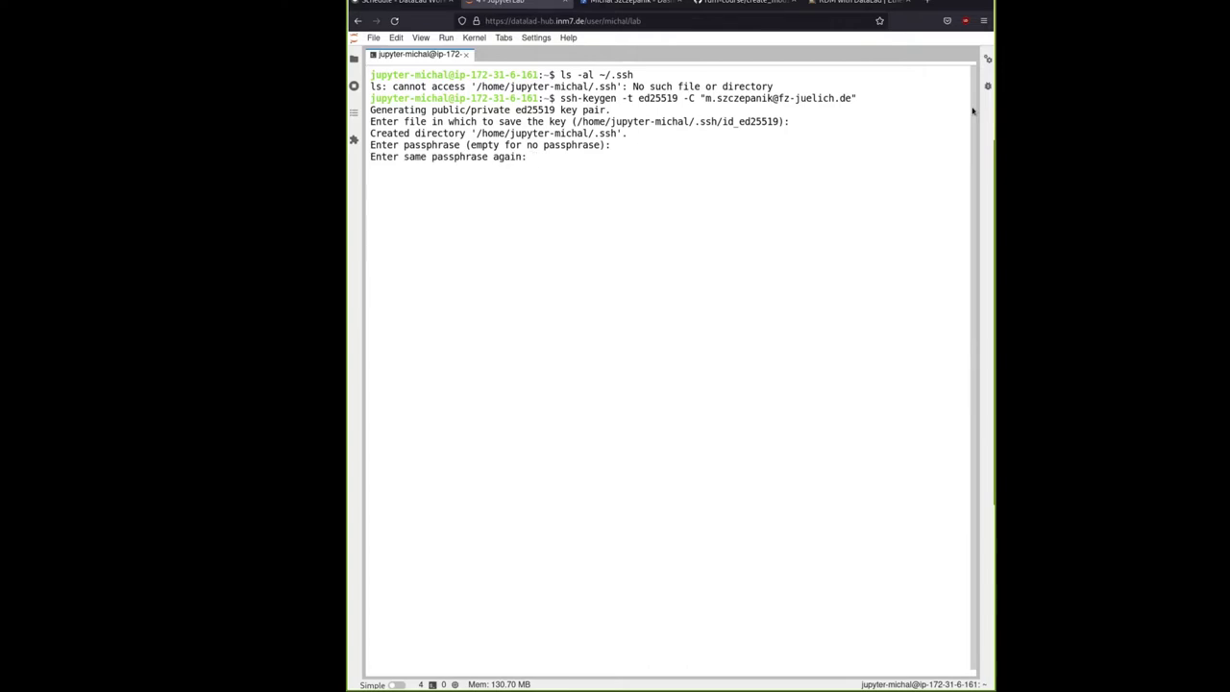
pyautogui.press('Return')
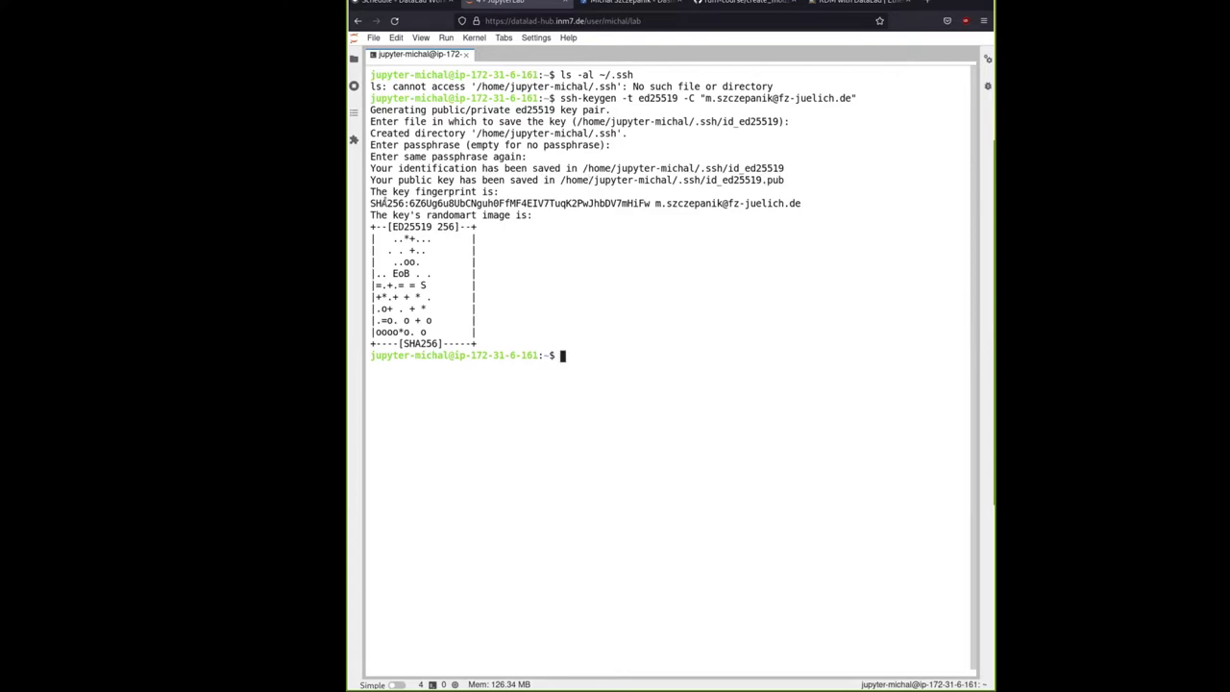
pyautogui.moveTo(373, 203); pyautogui.dragTo(813, 203)
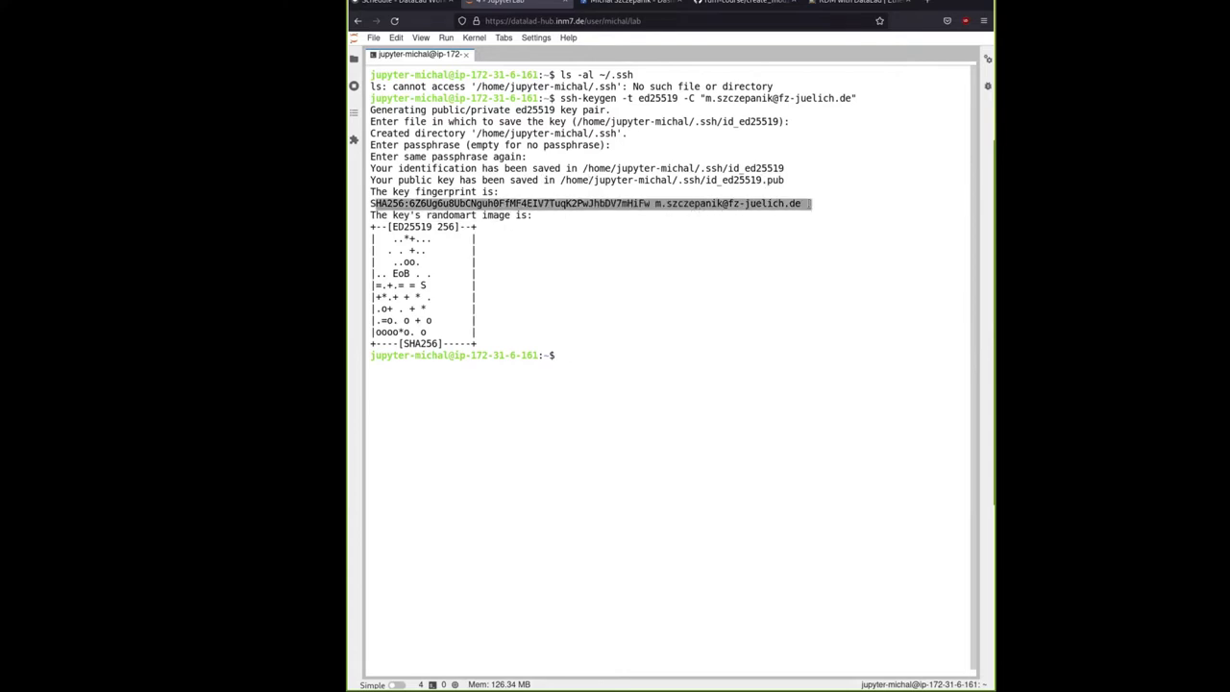
pyautogui.click(812, 204)
pyautogui.moveTo(371, 226); pyautogui.dragTo(502, 344)
pyautogui.click(503, 344)
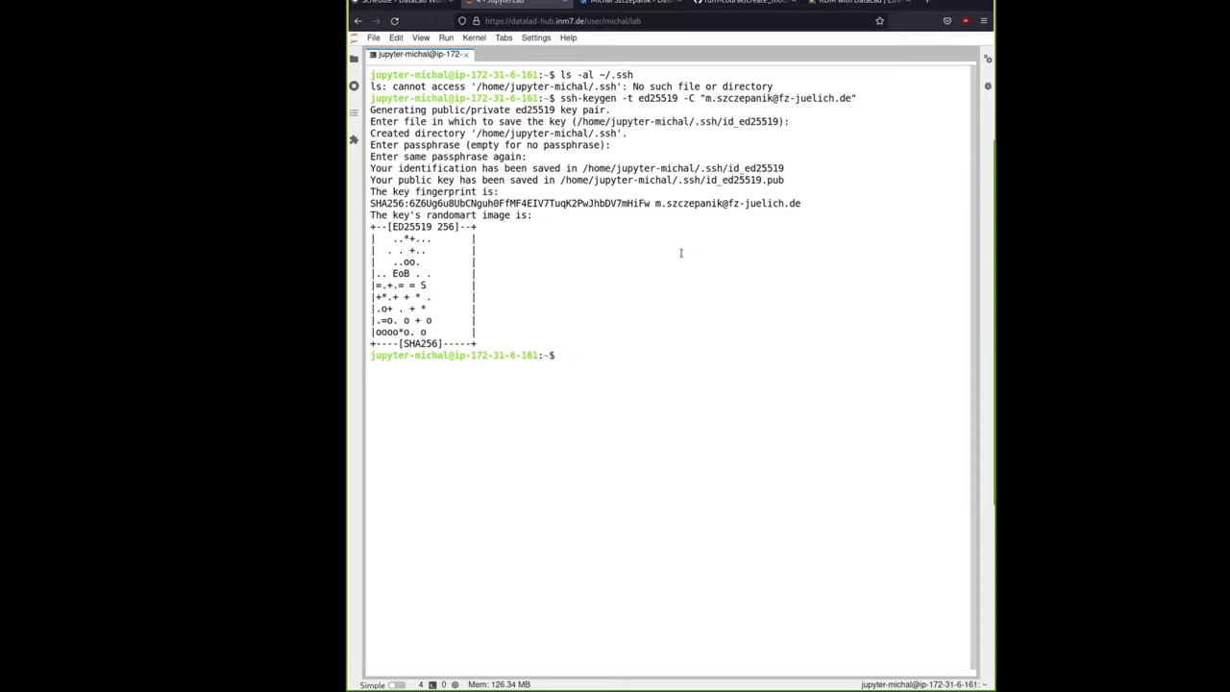
# Rerun 'ls -al ~/.ssh' and highlight the new id_ed25519 and id_ed25519.pub files
pyautogui.press('Up')
pyautogui.press('Up')
pyautogui.press('Return')
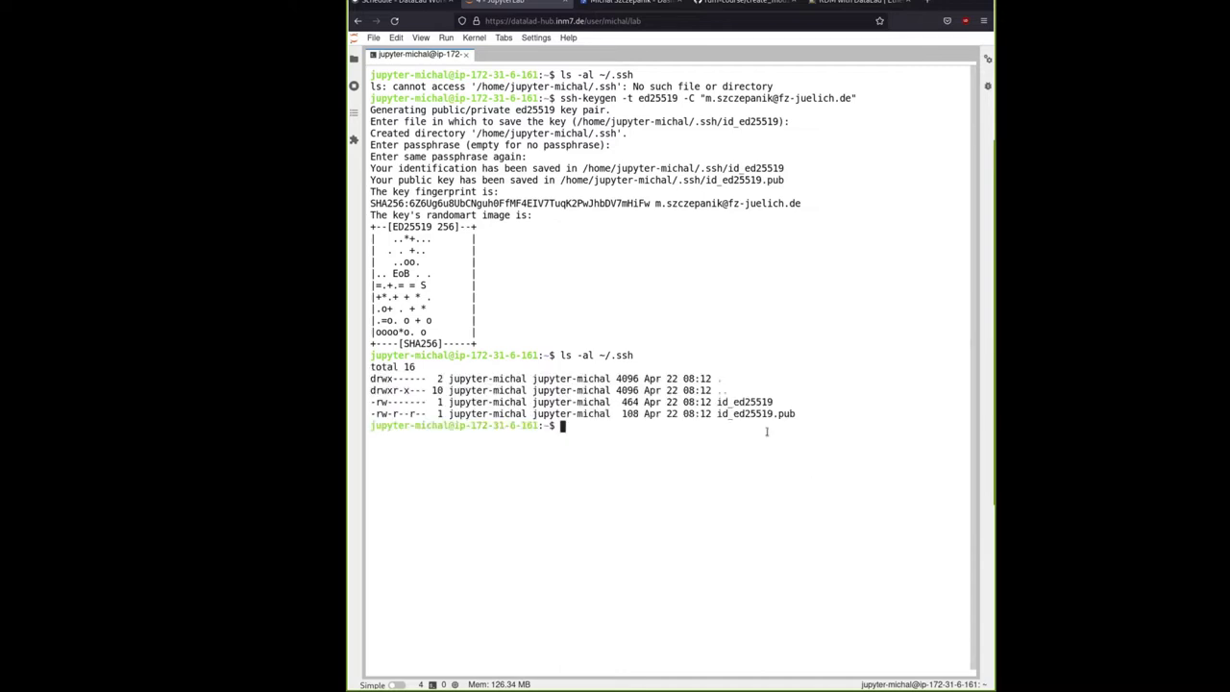
pyautogui.tripleClick(767, 407)
pyautogui.click(768, 409)
pyautogui.moveTo(717, 402); pyautogui.dragTo(801, 402)
pyautogui.click(729, 440)
# Type 'cat ~/.ssh/id_ed' at the prompt, correcting the mistyped path
pyautogui.write('cat')
pyautogui.write(' id_ed25')
pyautogui.press('BackSpace')
pyautogui.press('BackSpace')
pyautogui.press('BackSpace')
pyautogui.press('BackSpace')
pyautogui.press('BackSpace')
pyautogui.press('BackSpace')
pyautogui.press('BackSpace')
pyautogui.write('~/.shh/id_r')
pyautogui.press('BackSpace')
pyautogui.press('BackSpace')
pyautogui.press('BackSpace')
pyautogui.press('BackSpace')
pyautogui.press('BackSpace')
pyautogui.press('BackSpace')
pyautogui.press('BackSpace')
pyautogui.write('sh/id_ed')
# Run 'cat ~/.ssh/id_ed25519.pub' via Tab completion, clear the terminal, and return to GIN
pyautogui.press('Tab')
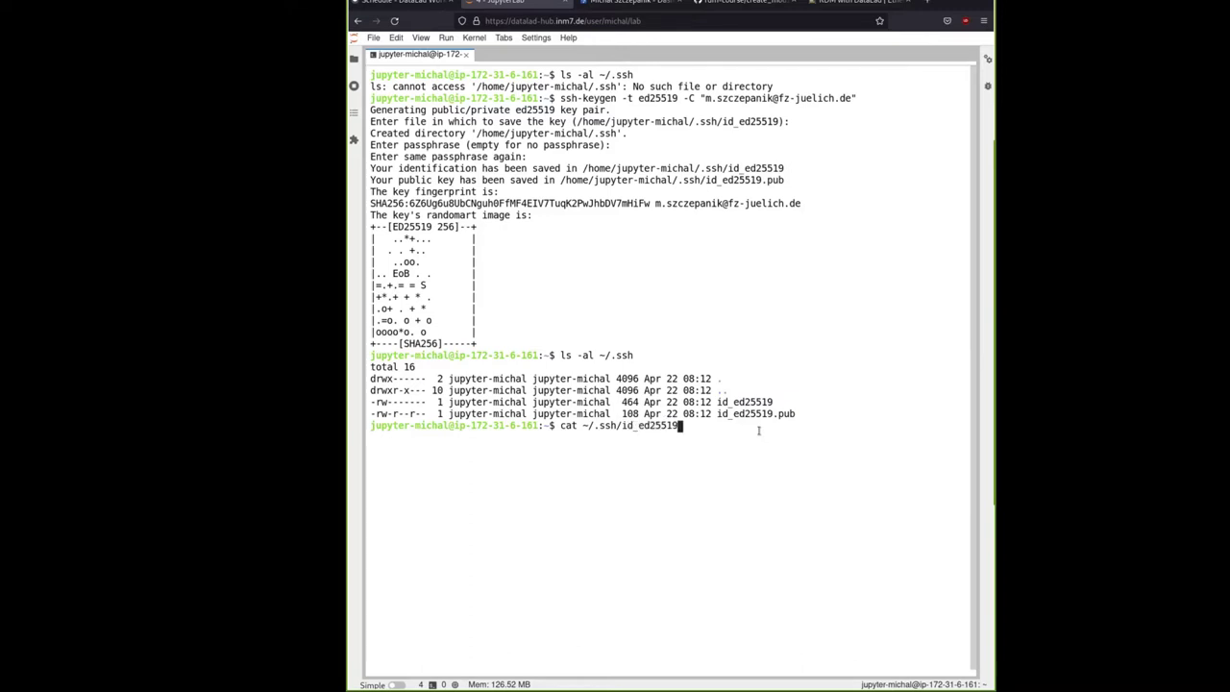
pyautogui.write('.p')
pyautogui.press('Tab')
pyautogui.press('Return')
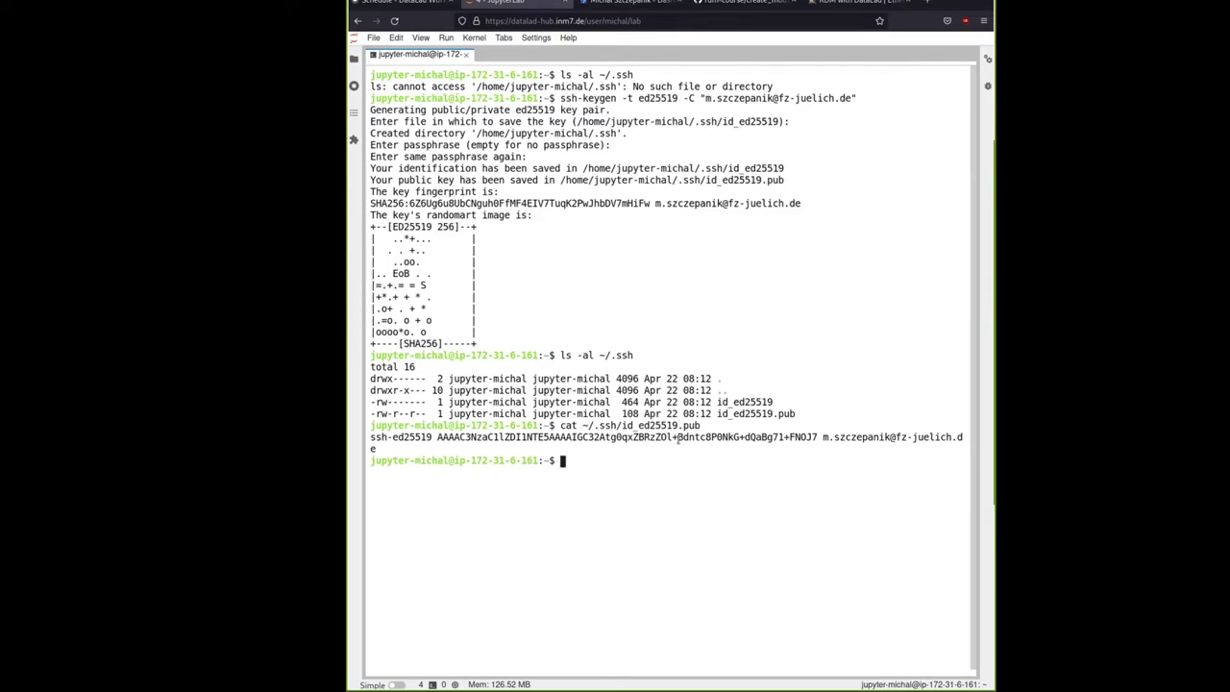
pyautogui.hotkey('ctrl', 'l')
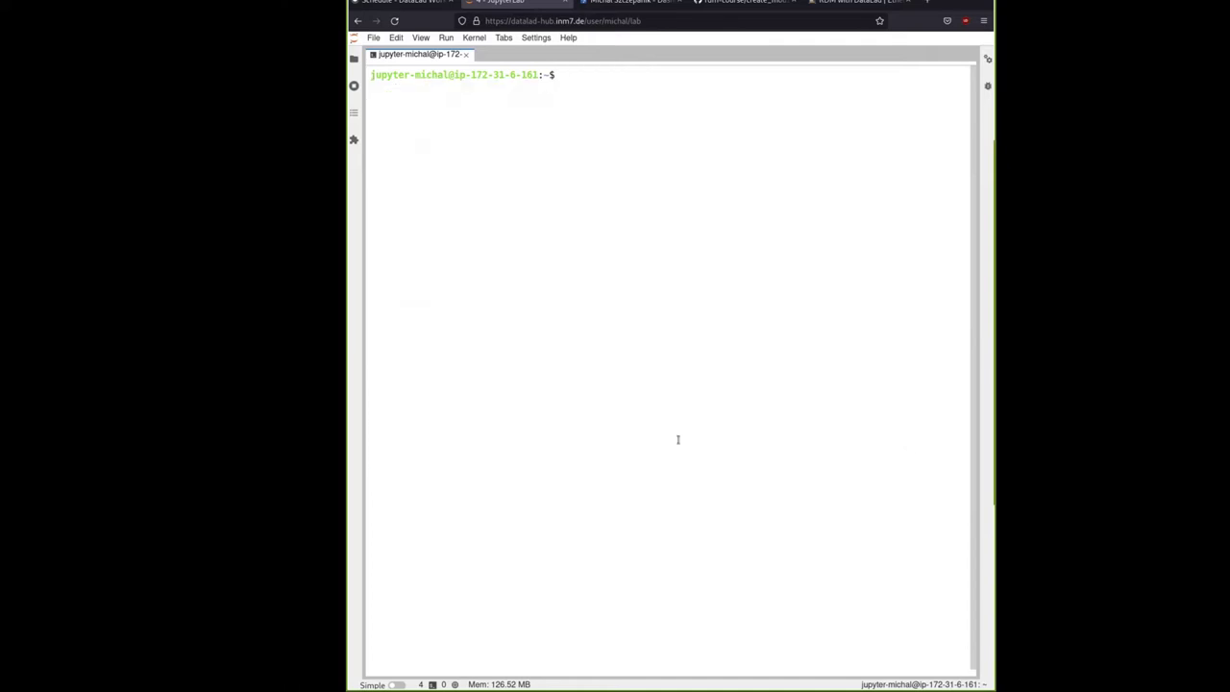
pyautogui.click(630, 3)
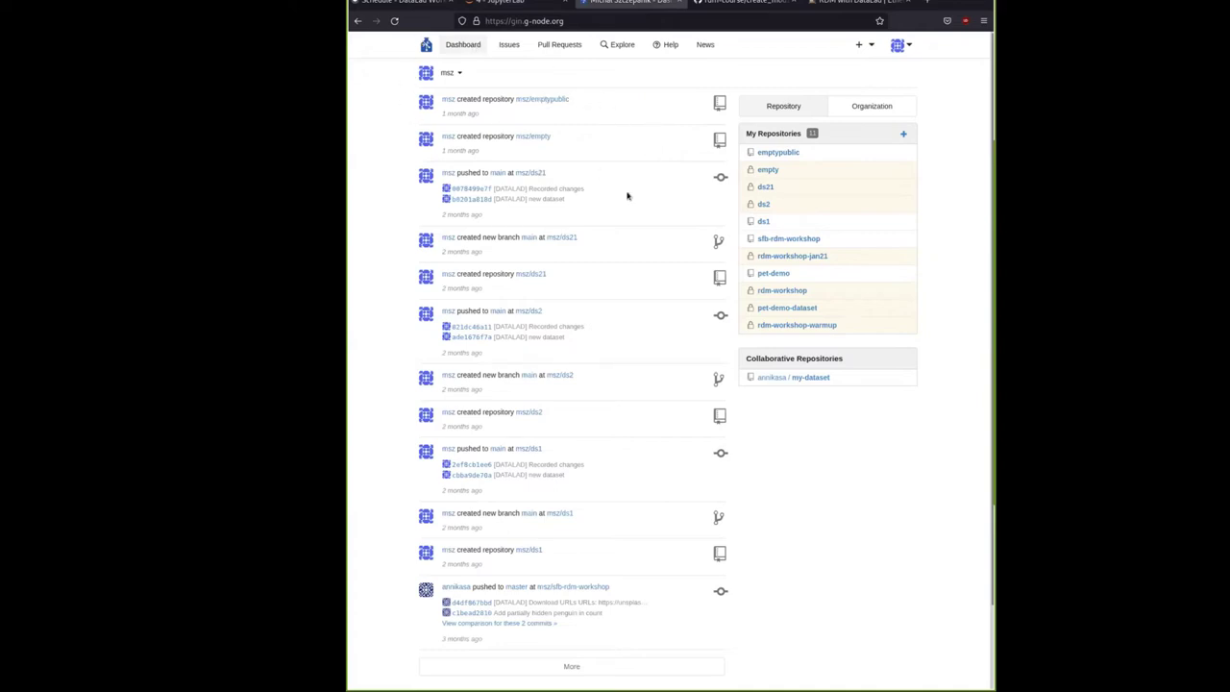
# Go to Your Settings > SSH Keys from the GIN avatar menu
pyautogui.click(898, 46)
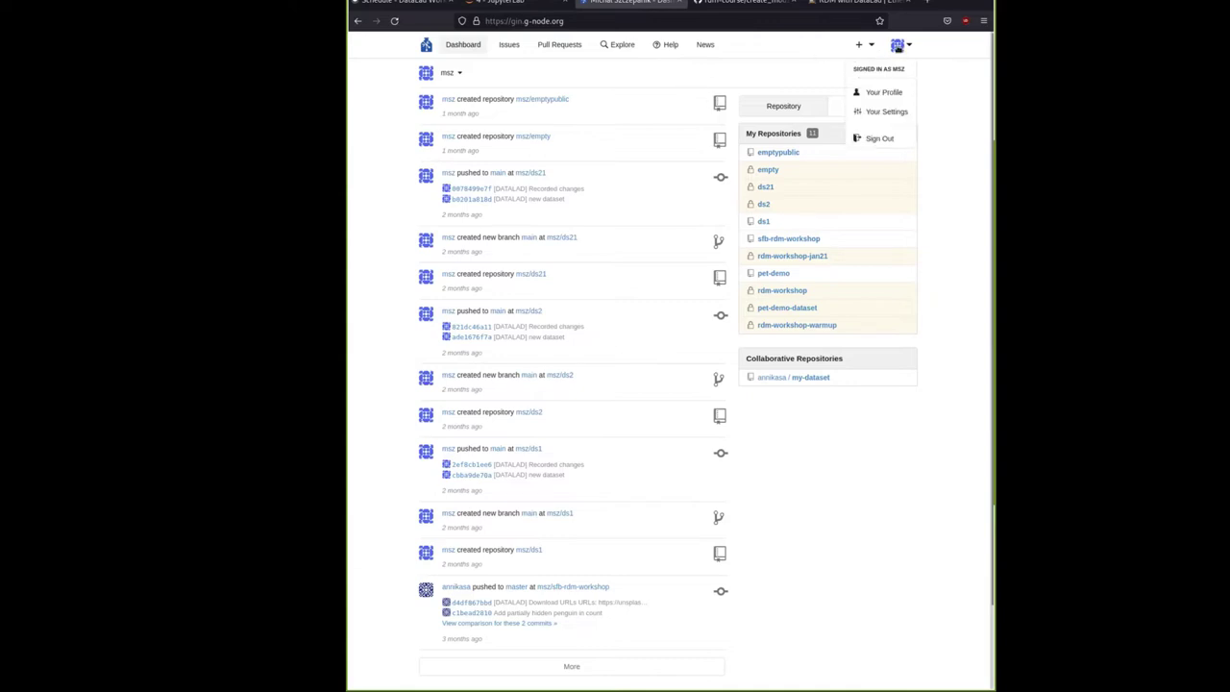
pyautogui.click(883, 112)
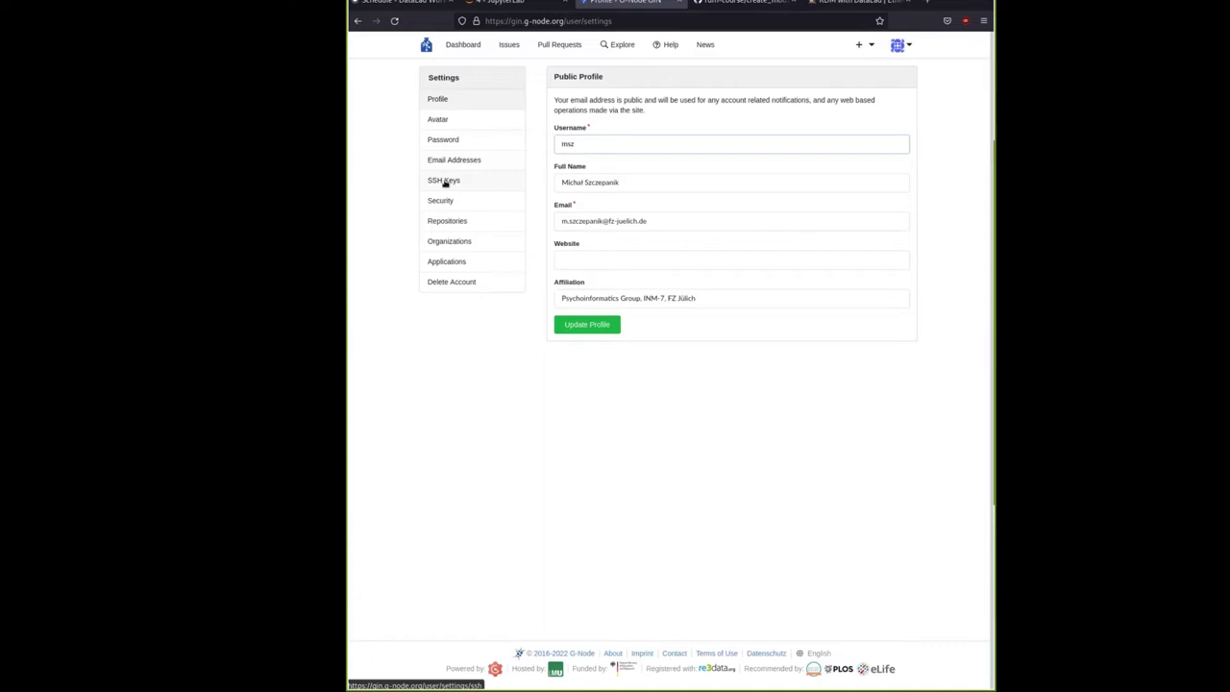
pyautogui.click(445, 183)
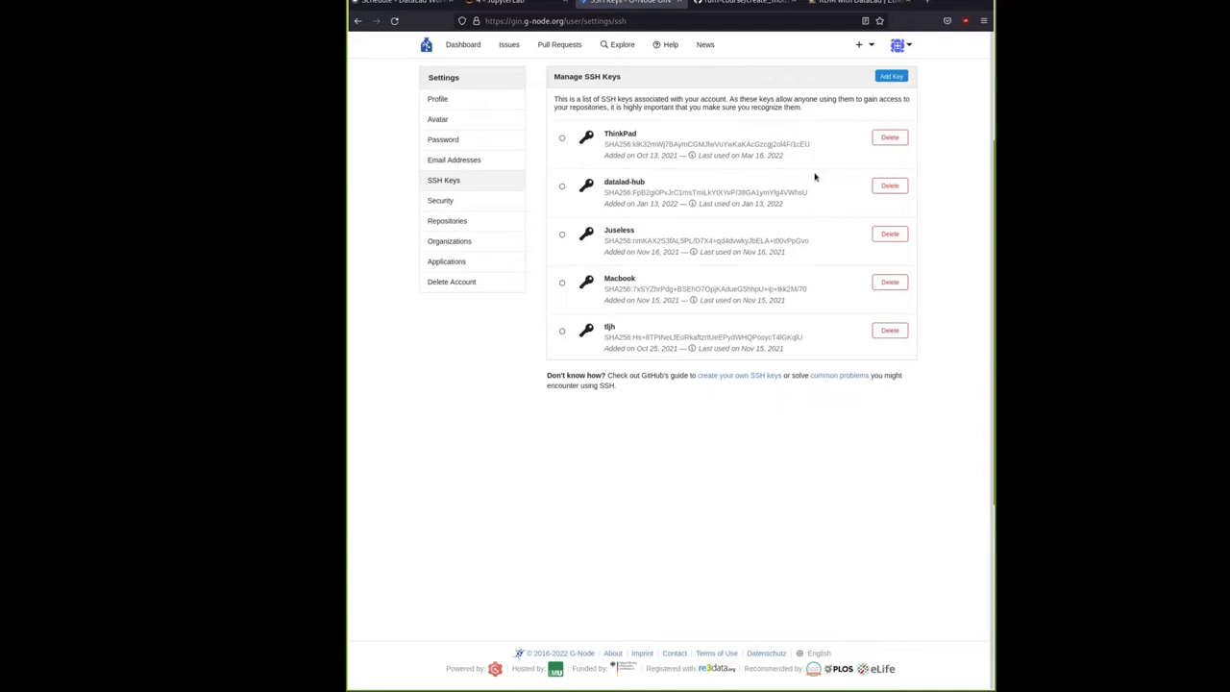
# Delete the old datalad-hub SSH key in GIN and bring up the add-key form
pyautogui.click(881, 189)
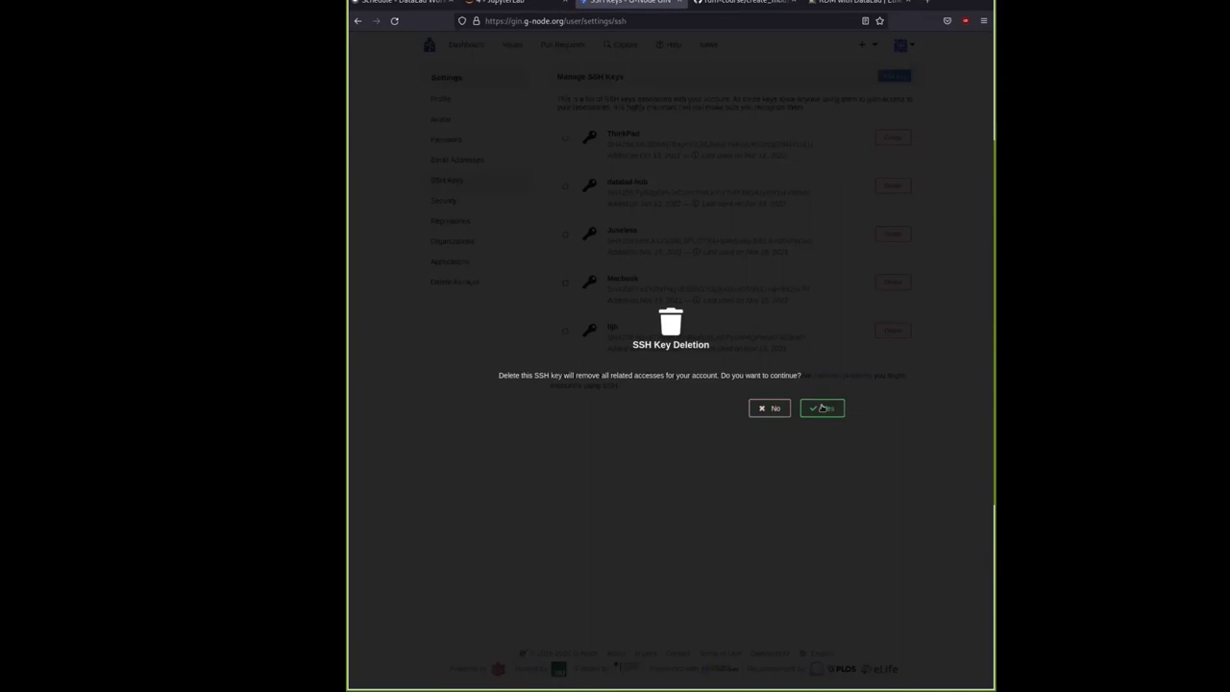
pyautogui.click(823, 407)
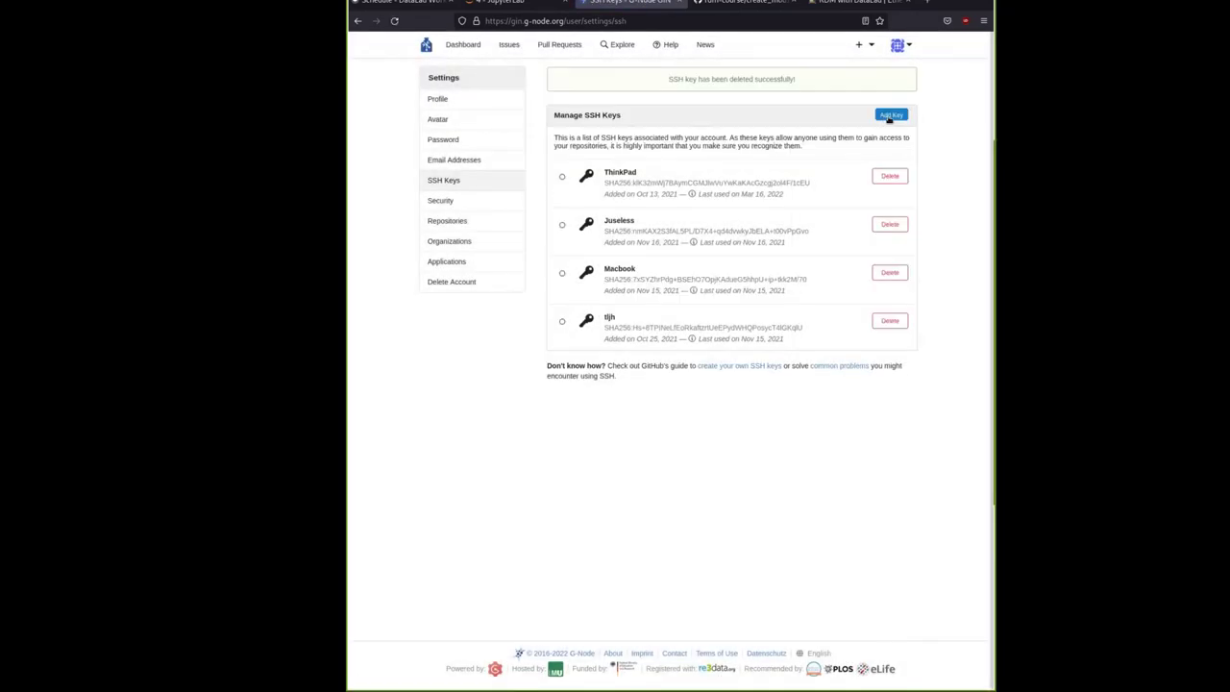
pyautogui.click(890, 116)
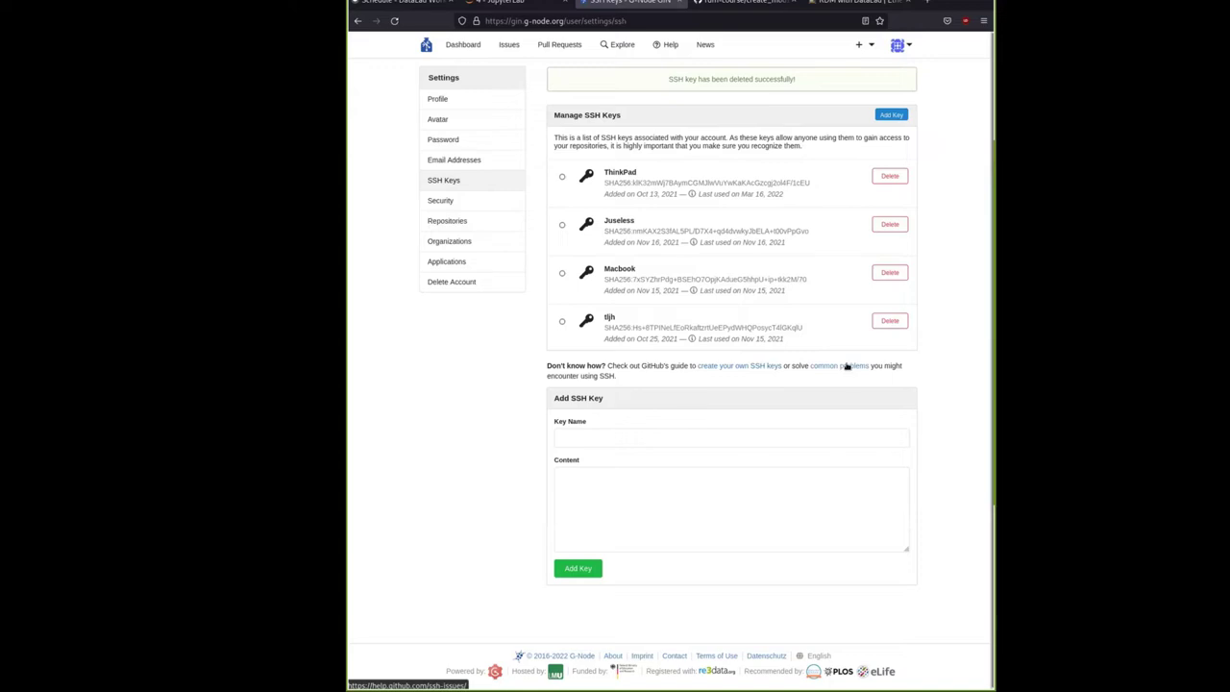
# Enter 'Datalad Workshop' as the new key's name, then go back to the JupyterLab terminal
pyautogui.click(591, 434)
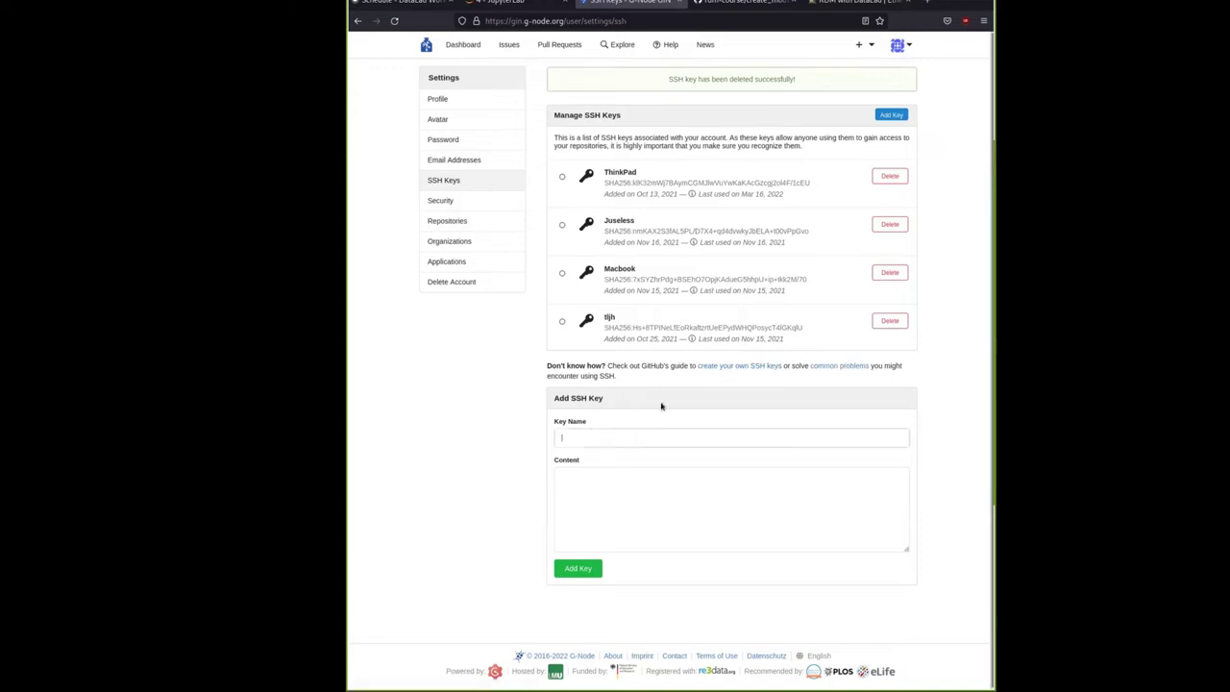
pyautogui.click(609, 434)
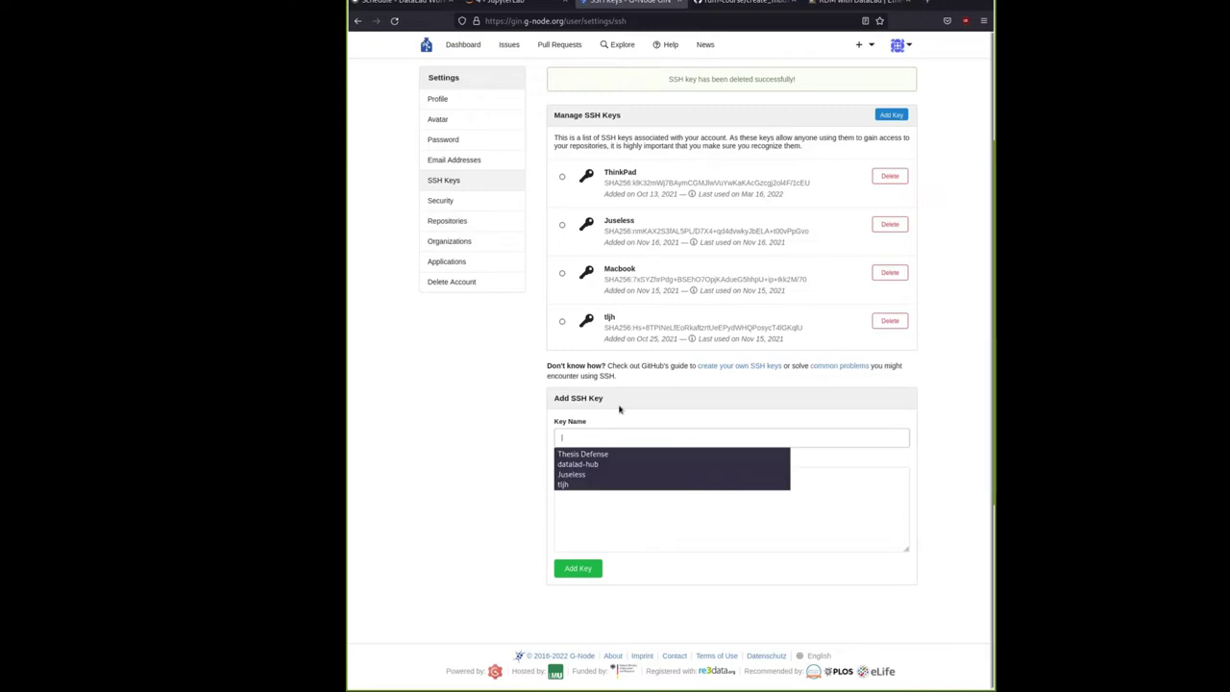
pyautogui.write('a')
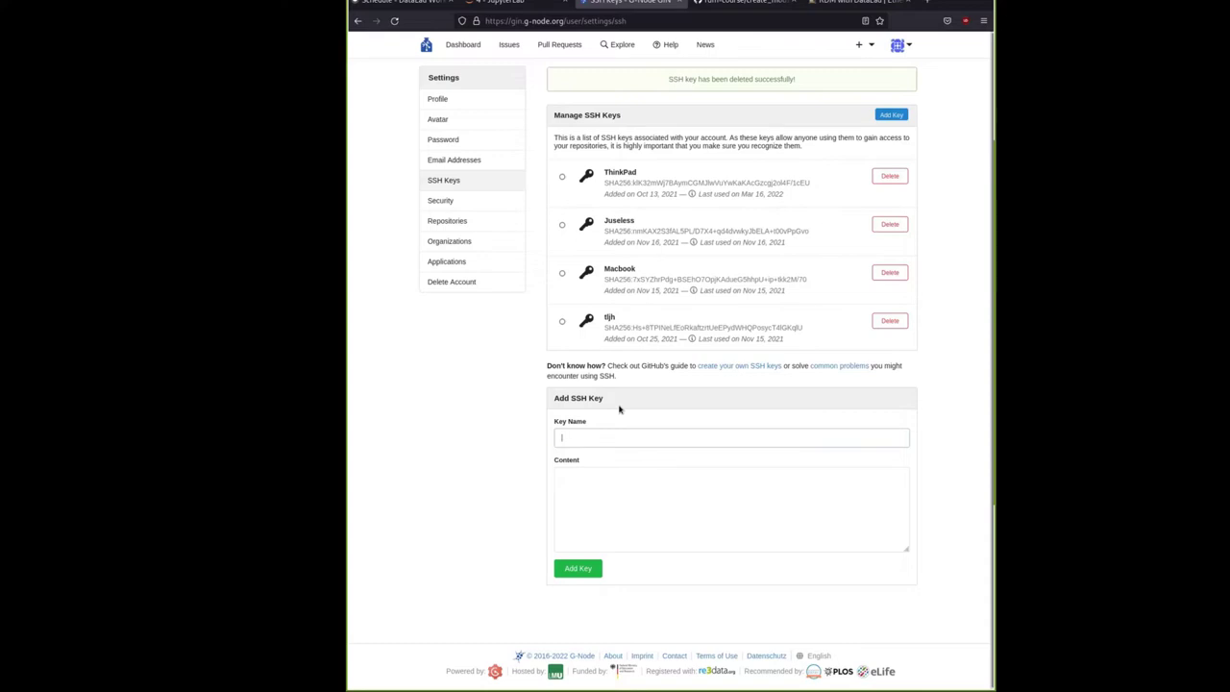
pyautogui.write('Da')
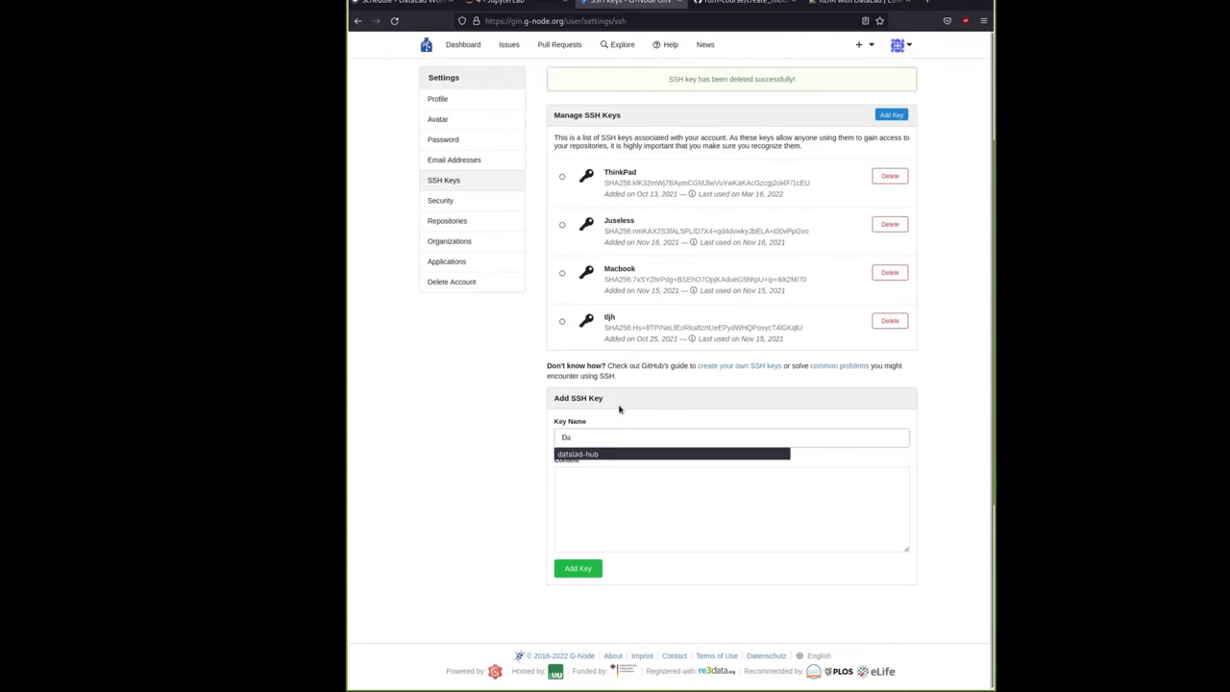
pyautogui.write('talad W')
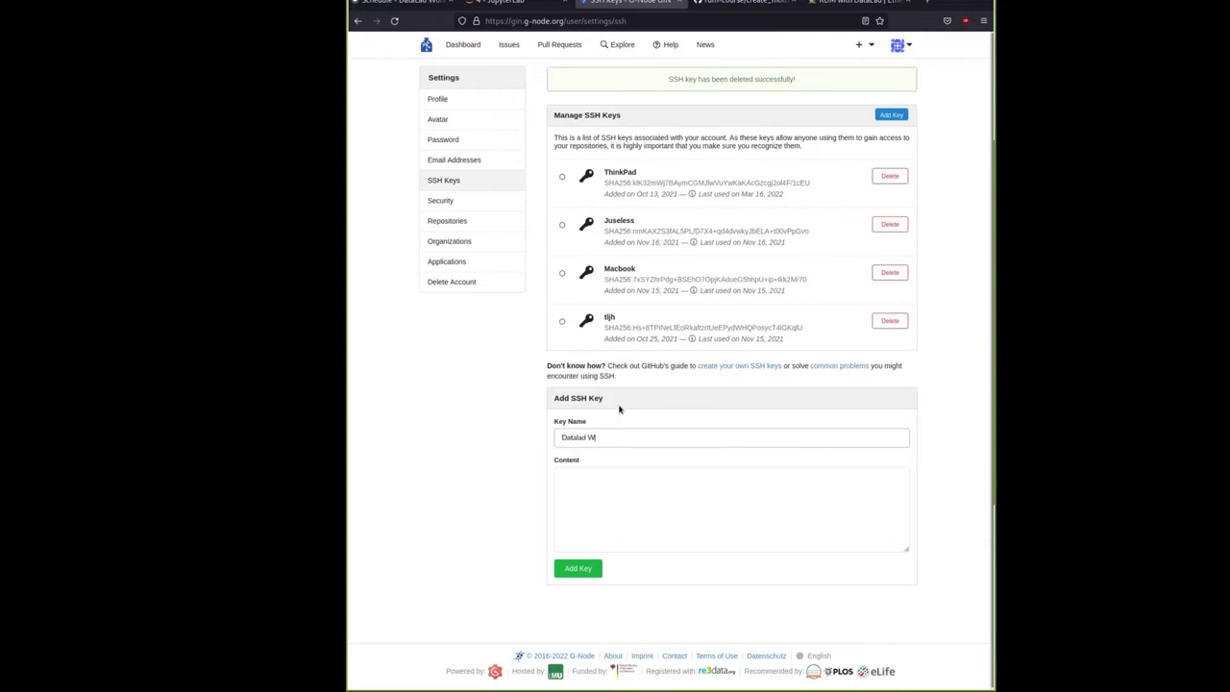
pyautogui.write('iorkshop')
pyautogui.click(690, 487)
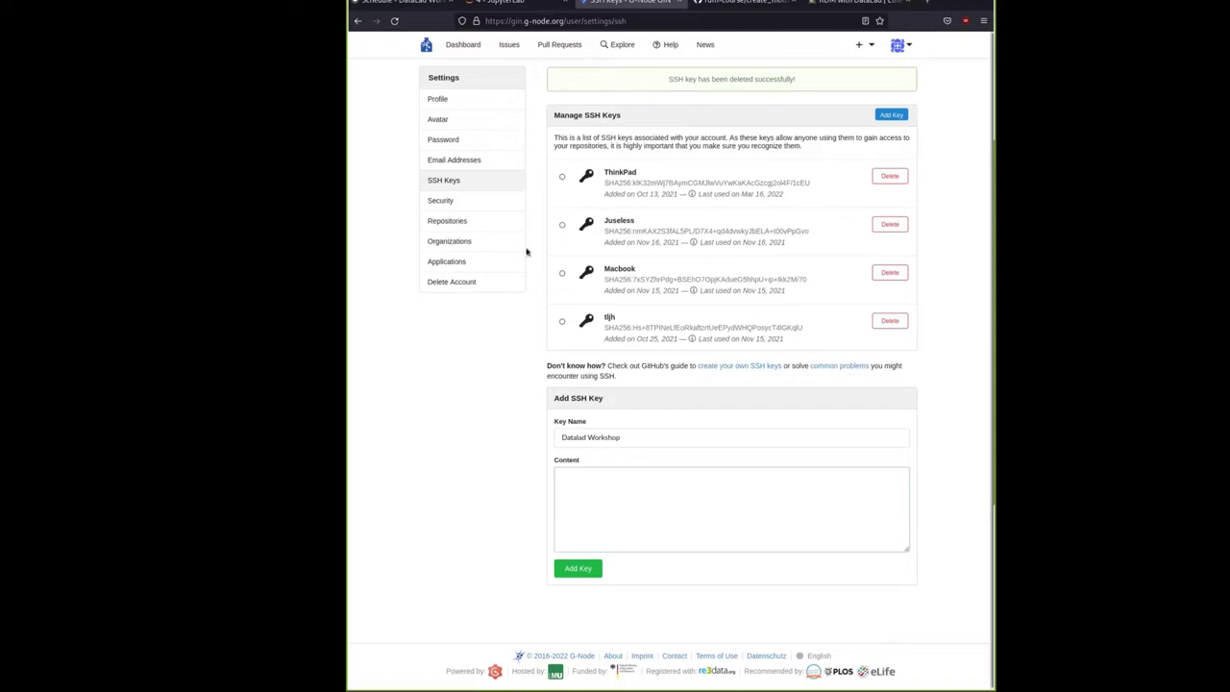
pyautogui.click(509, 10)
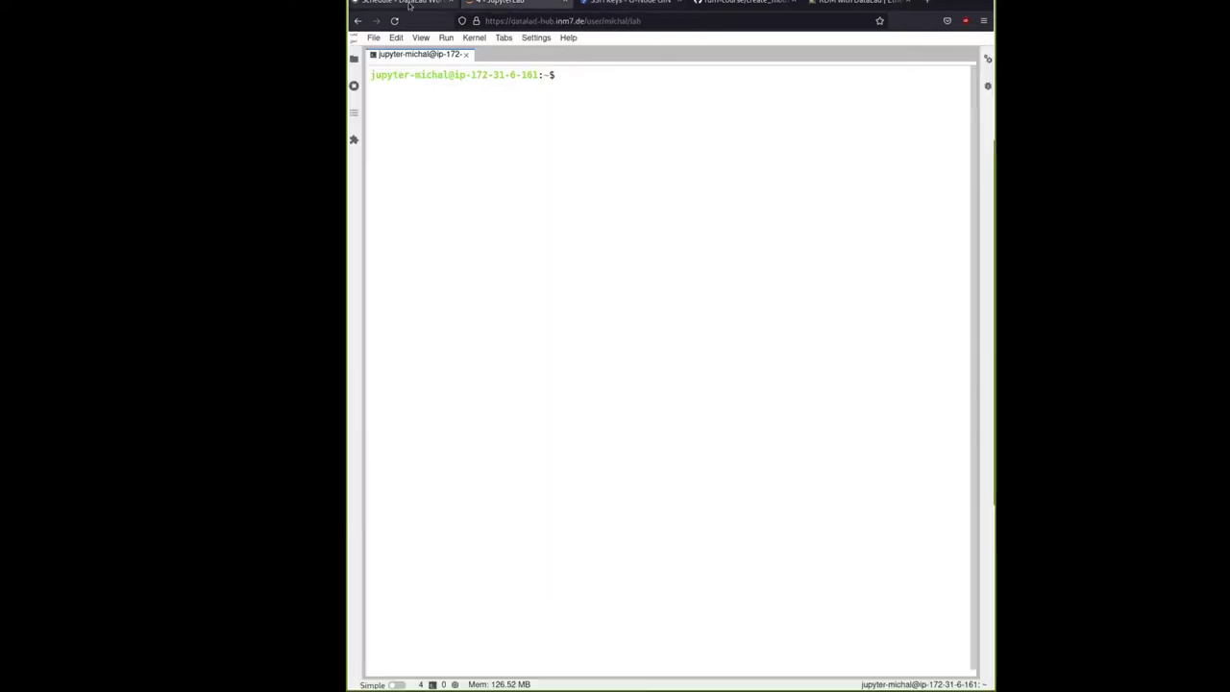
pyautogui.click(408, 6)
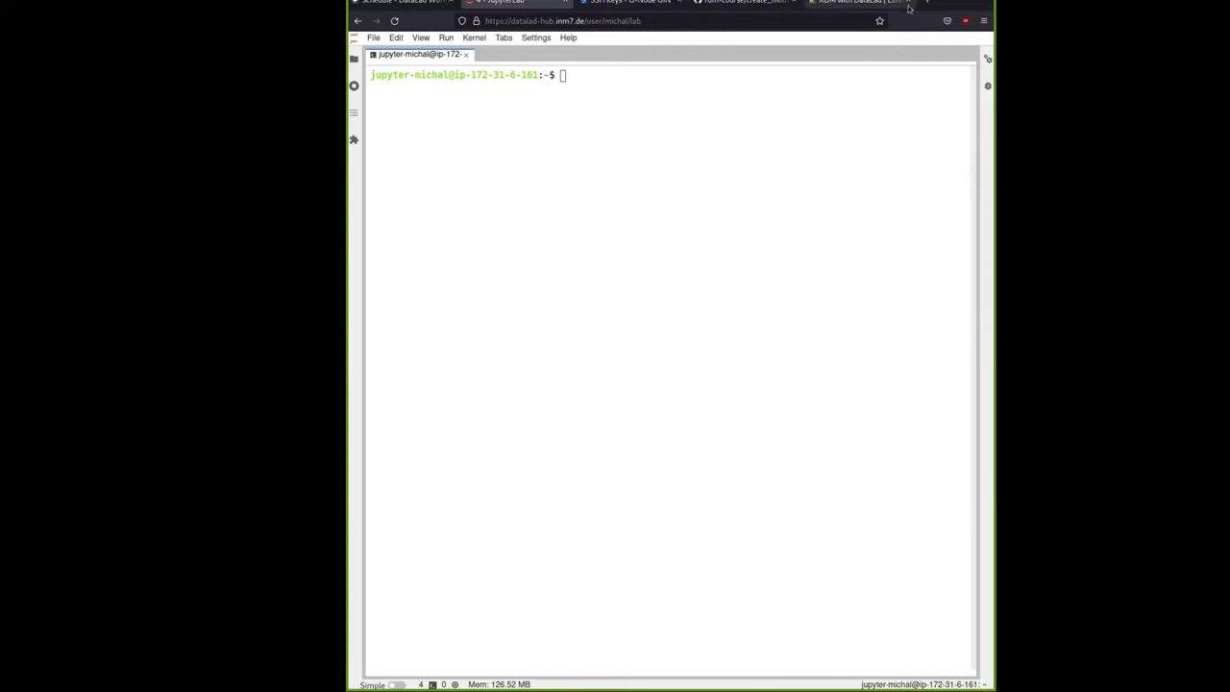
pyautogui.hotkey('ctrl', 't')
pyautogui.hotkey('ctrl', 'v')
# Copy the eval "$(ssh-agent -s)" command from the course page's SSH keys section
pyautogui.press('Return')
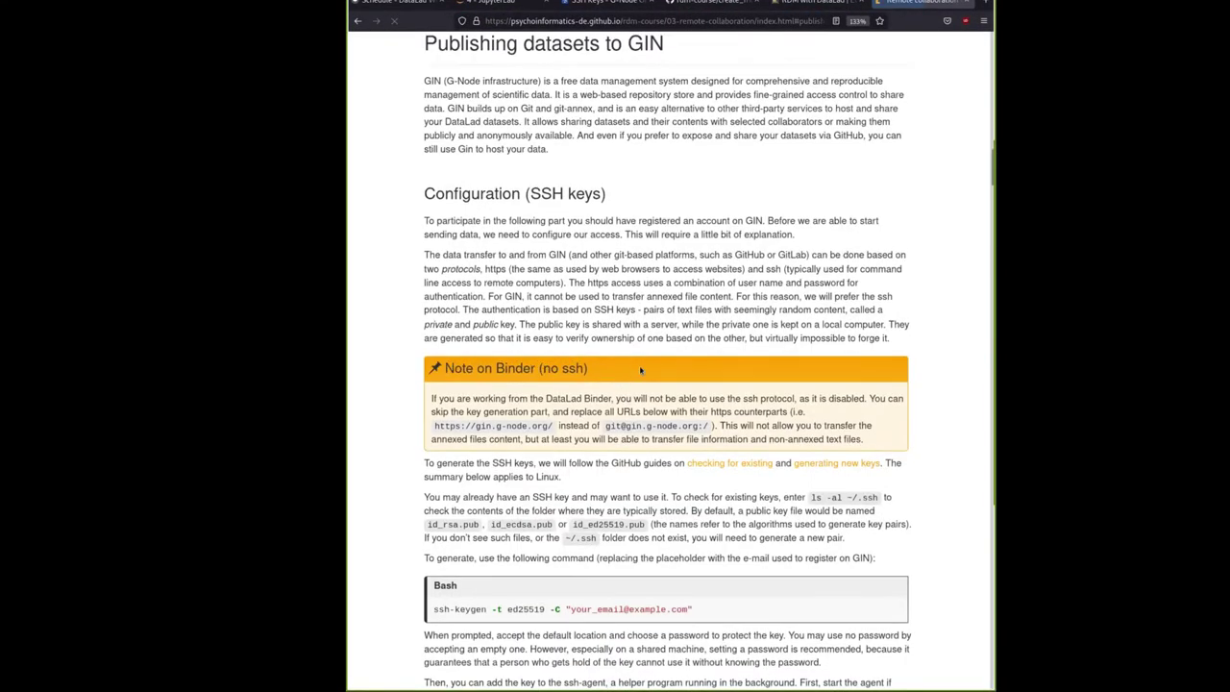
pyautogui.scroll(-10, 649, 397)
pyautogui.scroll(4, 659, 387)
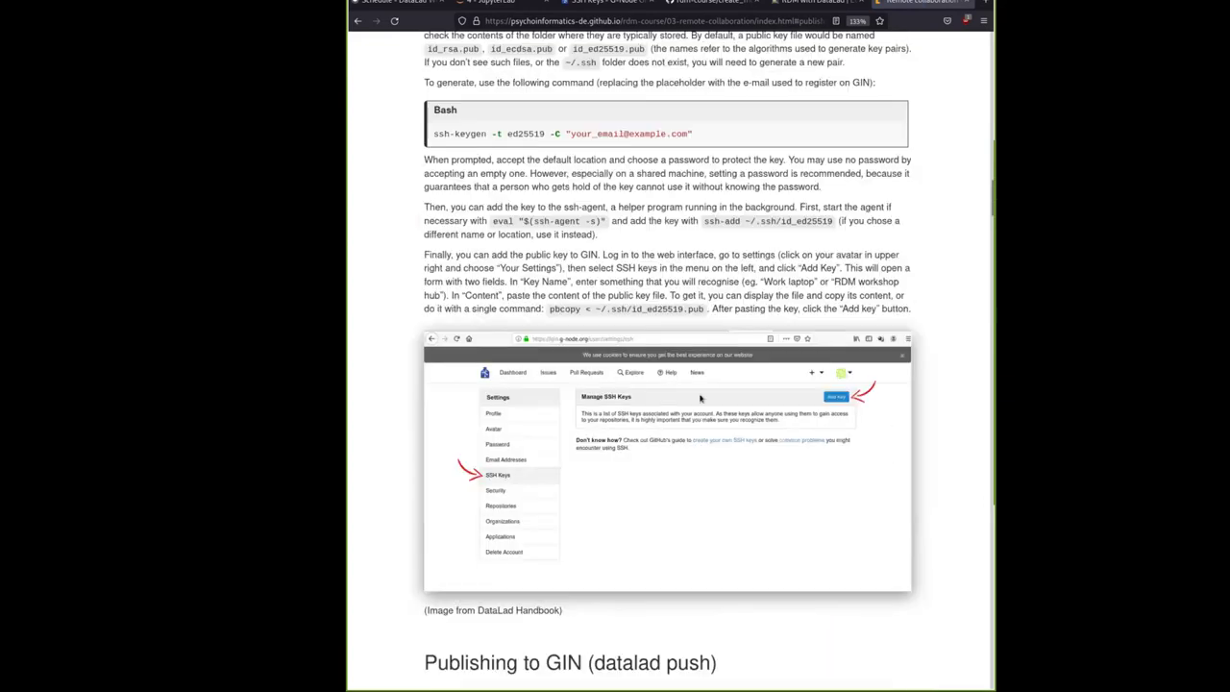
pyautogui.scroll(3, 699, 398)
pyautogui.moveTo(780, 444); pyautogui.dragTo(598, 472)
pyautogui.click(721, 467)
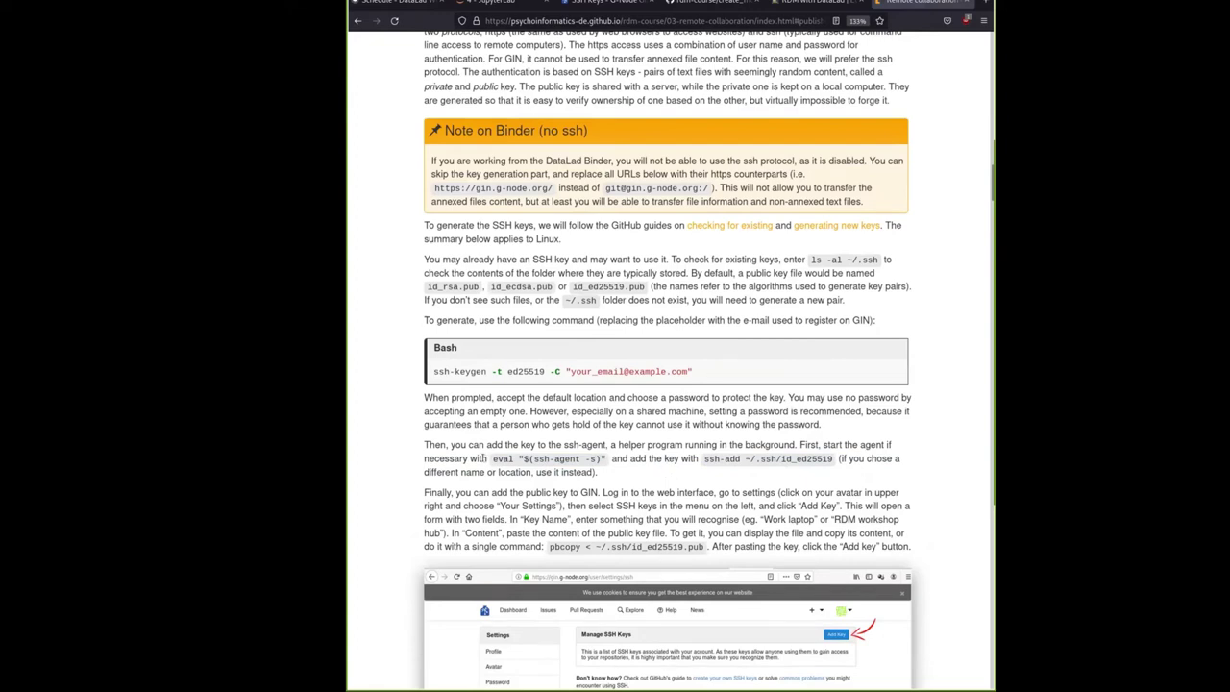
pyautogui.moveTo(491, 459); pyautogui.dragTo(607, 460)
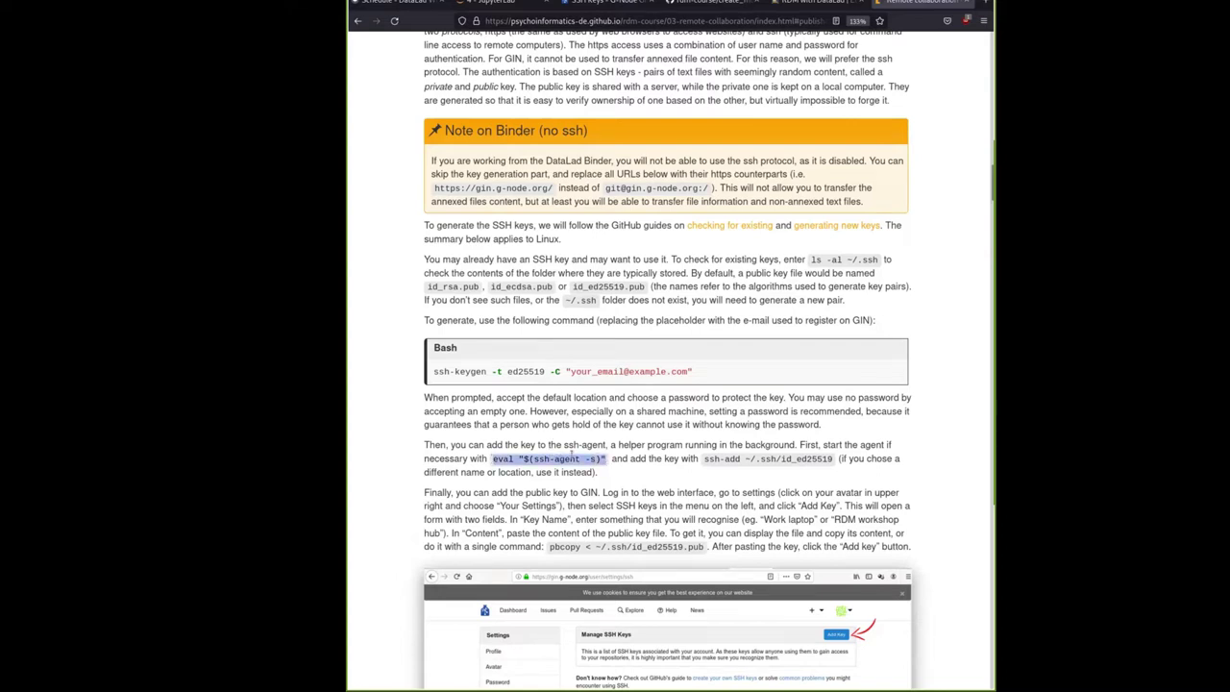
pyautogui.rightClick(570, 458)
pyautogui.click(587, 467)
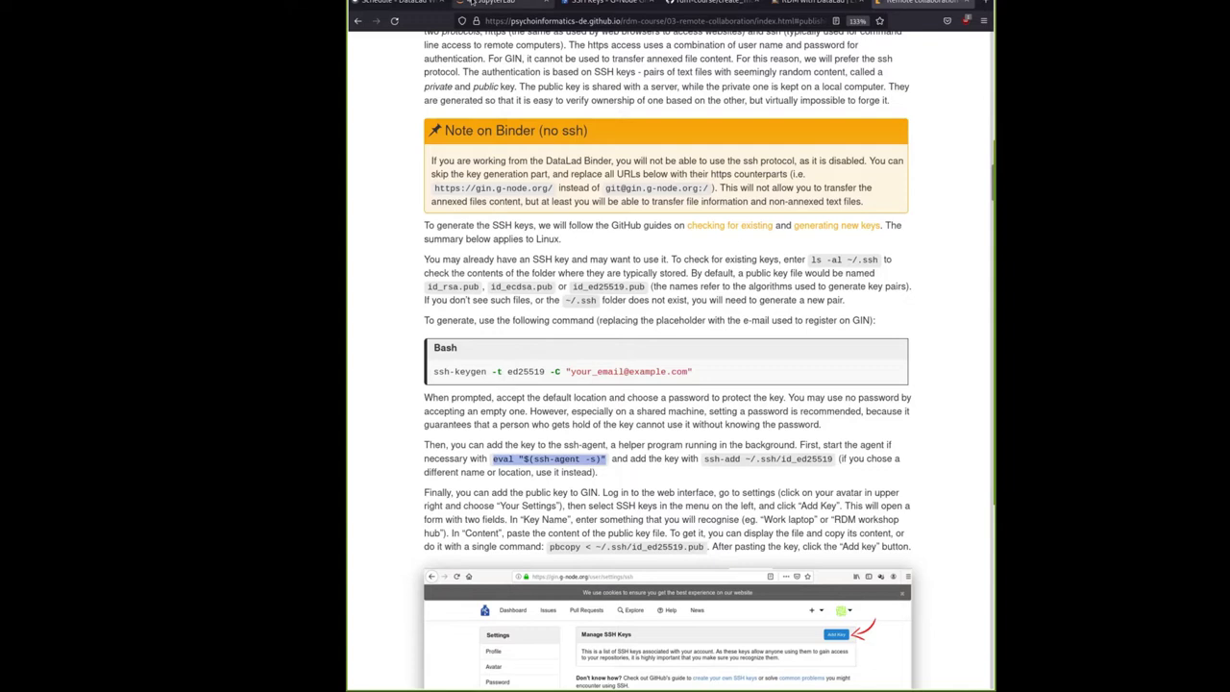
pyautogui.click(495, 1)
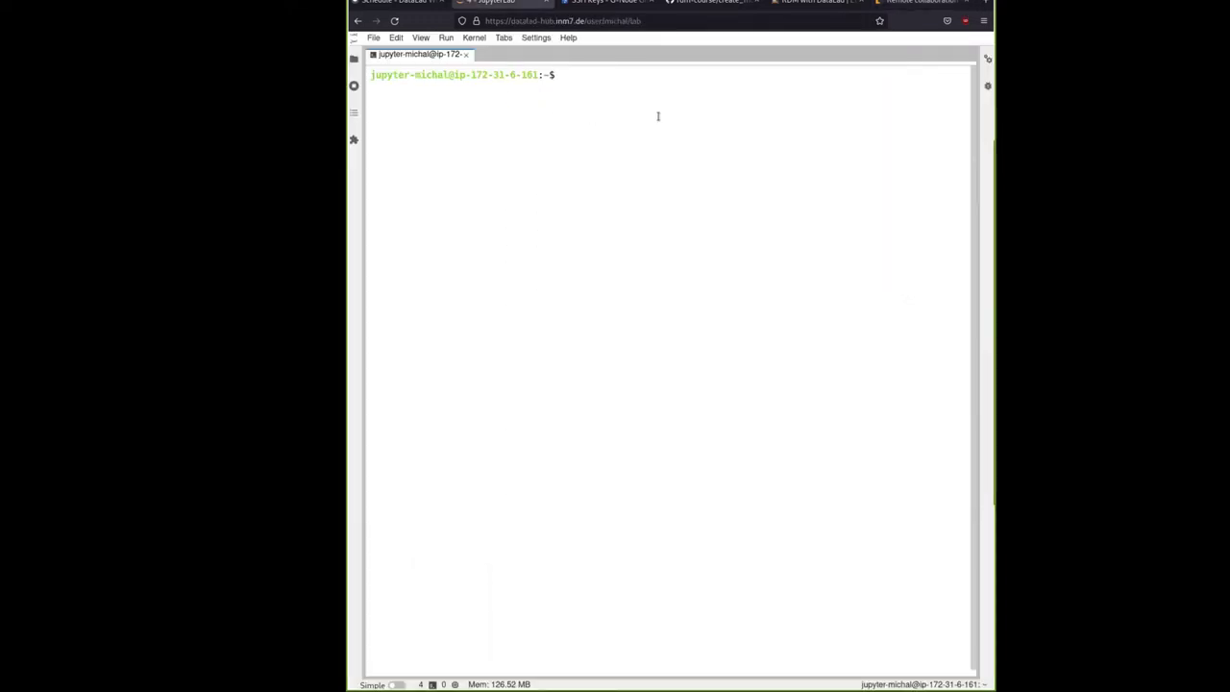
# Run eval "$(ssh-agent -s)" in the terminal to start the ssh-agent
pyautogui.hotkey('ctrl', 'v')
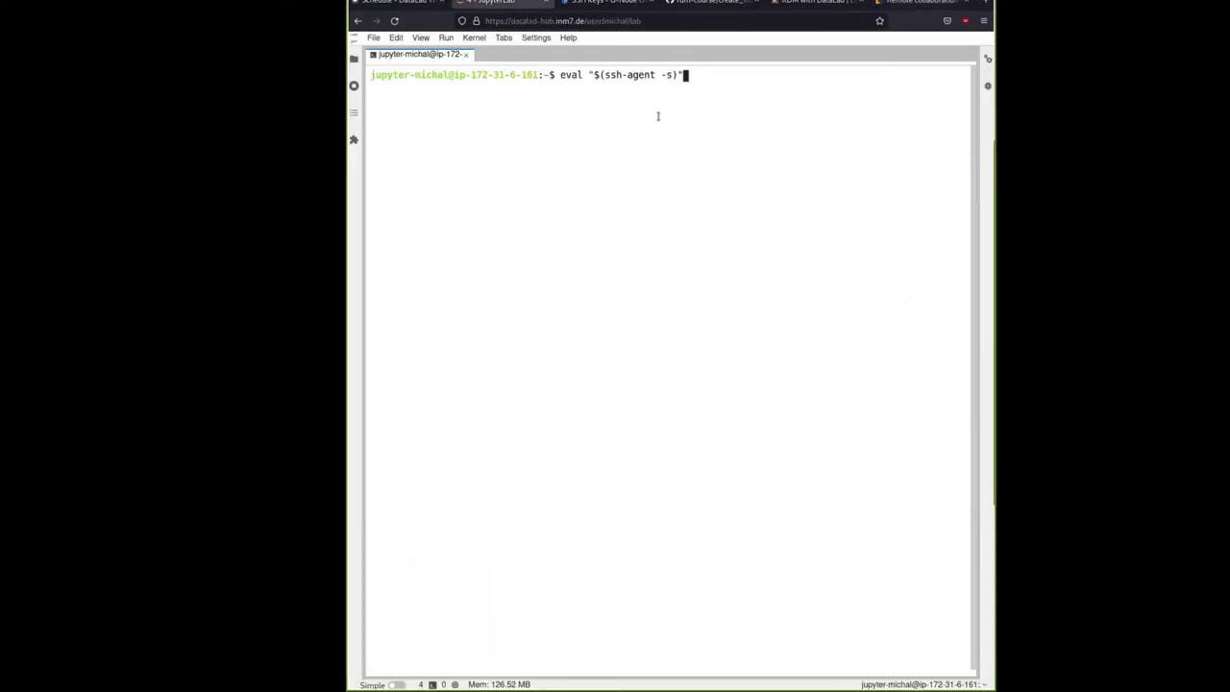
pyautogui.press('Return')
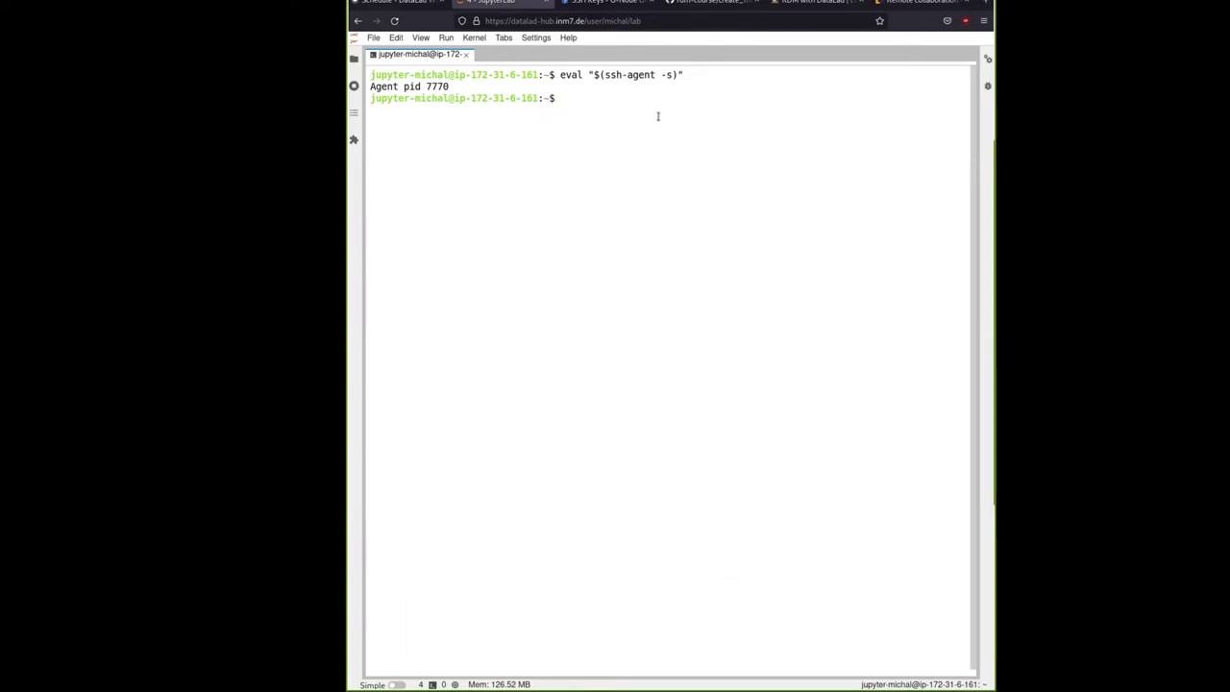
pyautogui.moveTo(371, 74); pyautogui.dragTo(421, 87)
pyautogui.click(530, 99)
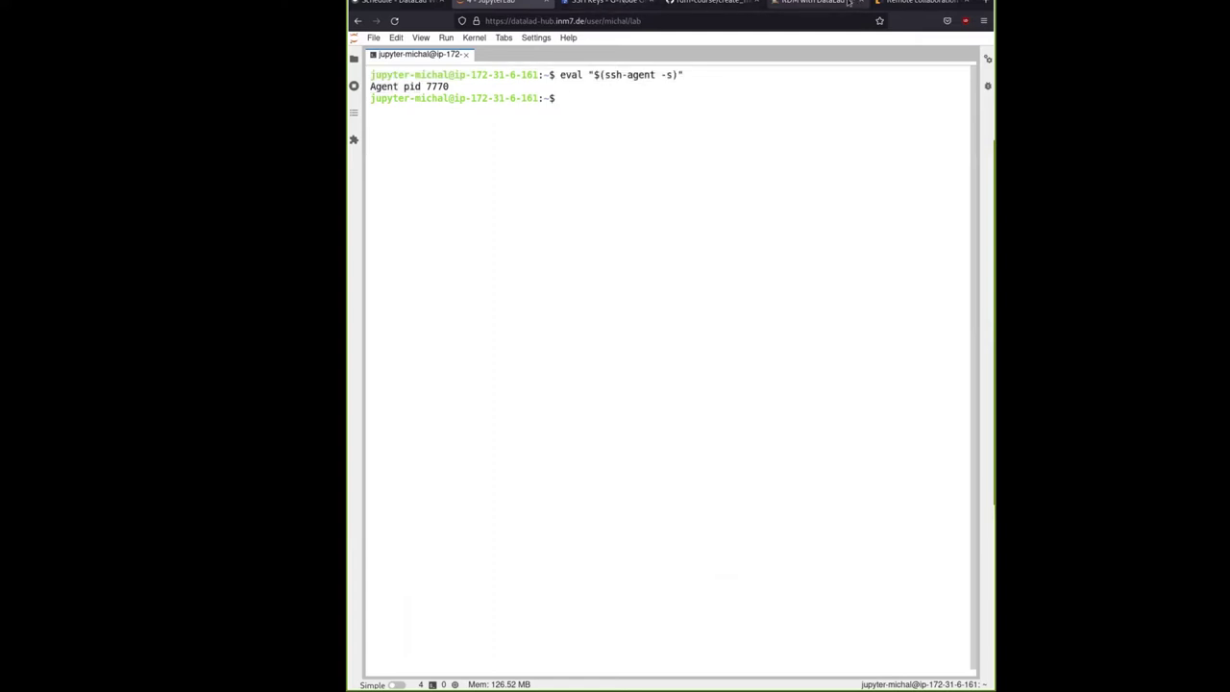
# Copy and run ssh-add ~/.ssh/id_ed25519, entering the key passphrase to add the identity
pyautogui.click(908, 3)
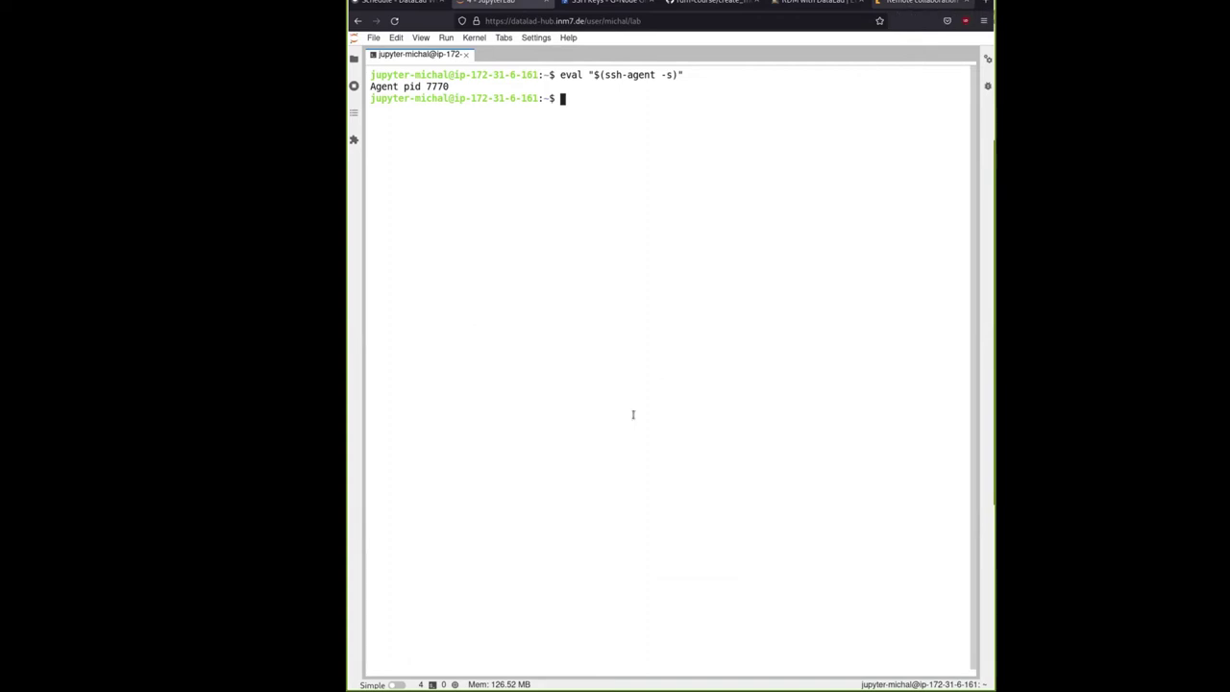
pyautogui.moveTo(705, 459); pyautogui.dragTo(833, 458)
pyautogui.rightClick(811, 462)
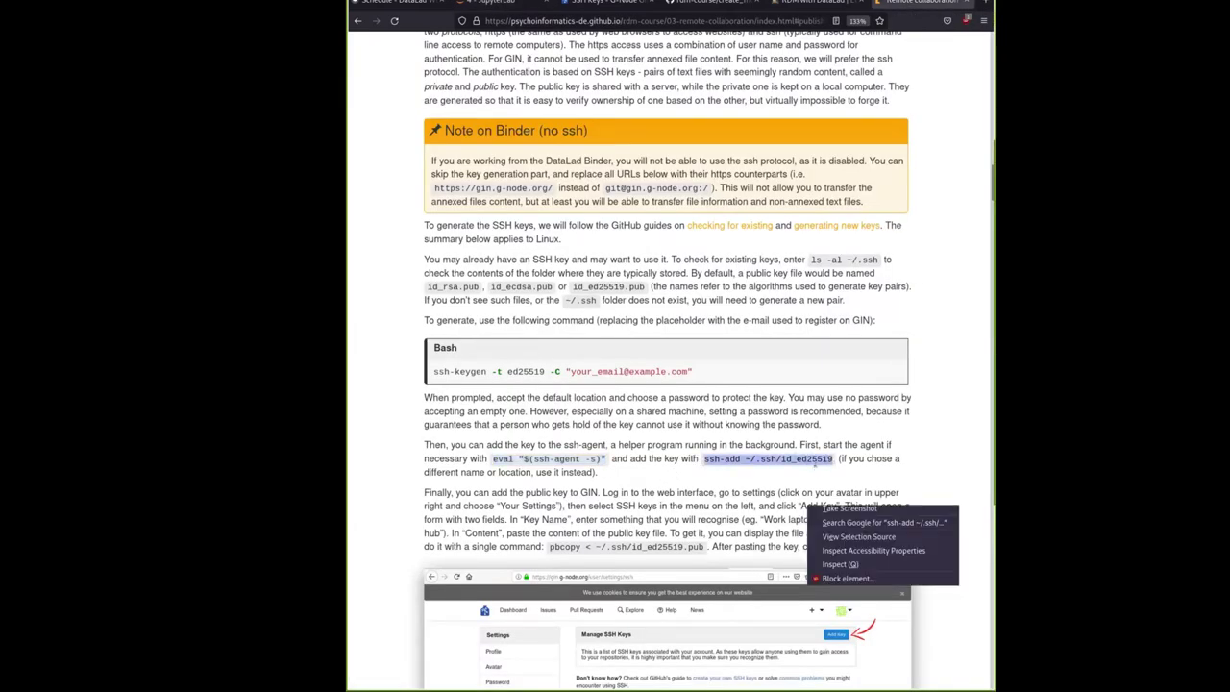
pyautogui.click(583, 8)
pyautogui.click(496, 4)
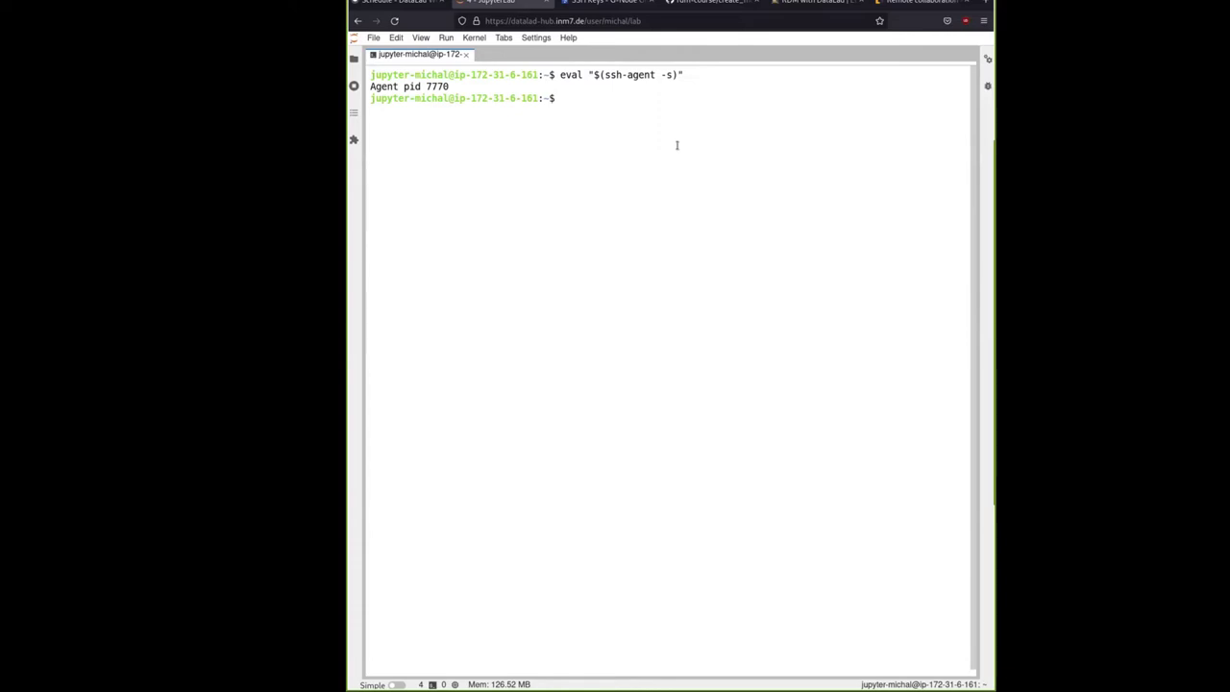
pyautogui.hotkey('ctrl', 'v')
pyautogui.press('Left')
pyautogui.press('Left')
pyautogui.press('Left')
pyautogui.press('Left')
pyautogui.press('Left')
pyautogui.press('Left')
pyautogui.press('Left')
pyautogui.press('Left')
pyautogui.press('Left')
pyautogui.press('Left')
pyautogui.press('Left')
pyautogui.press('Left')
pyautogui.press('Left')
pyautogui.press('Left')
pyautogui.press('Left')
pyautogui.press('Left')
pyautogui.press('Left')
pyautogui.press('Left')
pyautogui.press('Left')
pyautogui.press('Left')
pyautogui.press('Left')
pyautogui.press('Right')
pyautogui.press('Right')
pyautogui.press('Right')
pyautogui.press('Right')
pyautogui.press('Right')
pyautogui.press('Right')
pyautogui.press('Right')
pyautogui.press('Right')
pyautogui.press('Right')
pyautogui.press('Right')
pyautogui.press('Right')
pyautogui.press('Right')
pyautogui.press('Right')
pyautogui.press('Right')
pyautogui.press('Right')
pyautogui.press('Right')
pyautogui.press('Right')
pyautogui.press('Right')
pyautogui.press('Right')
pyautogui.press('Right')
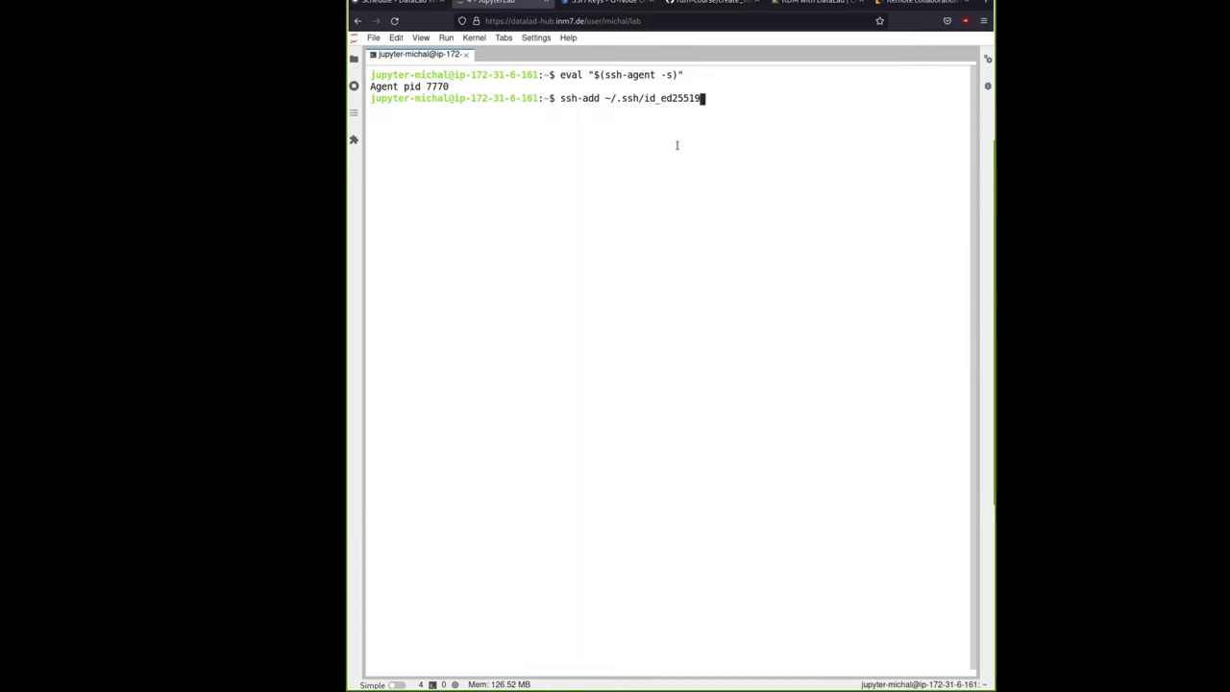
pyautogui.press('Return')
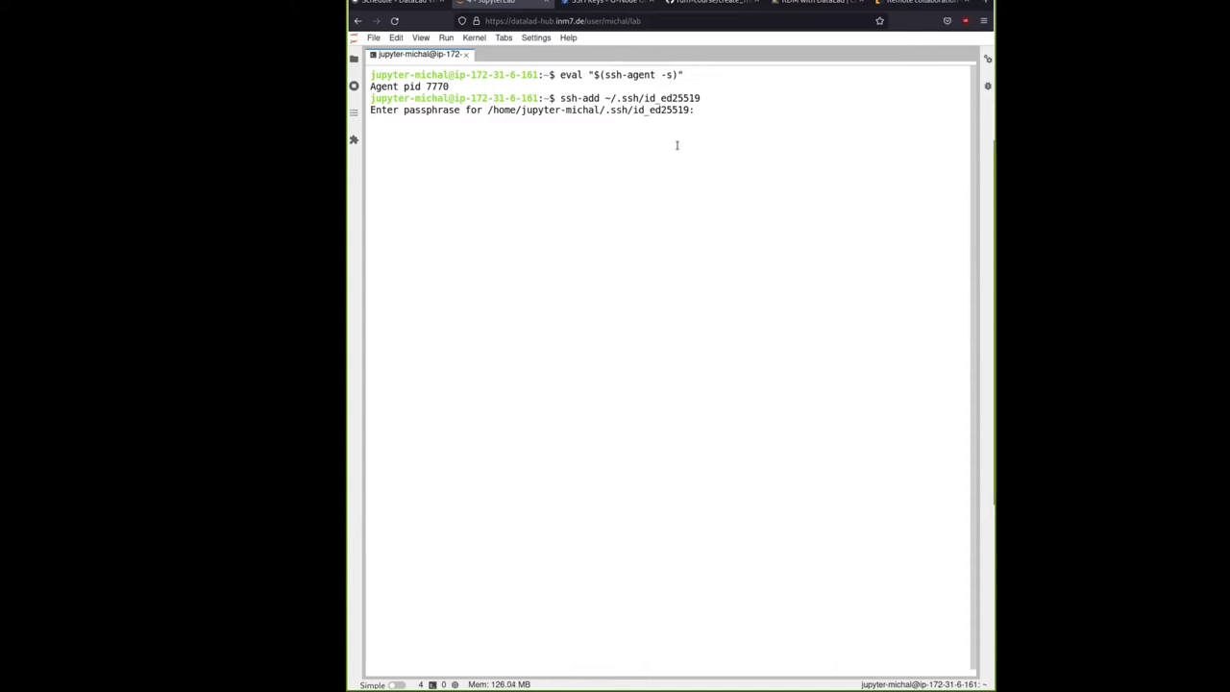
pyautogui.press('Return')
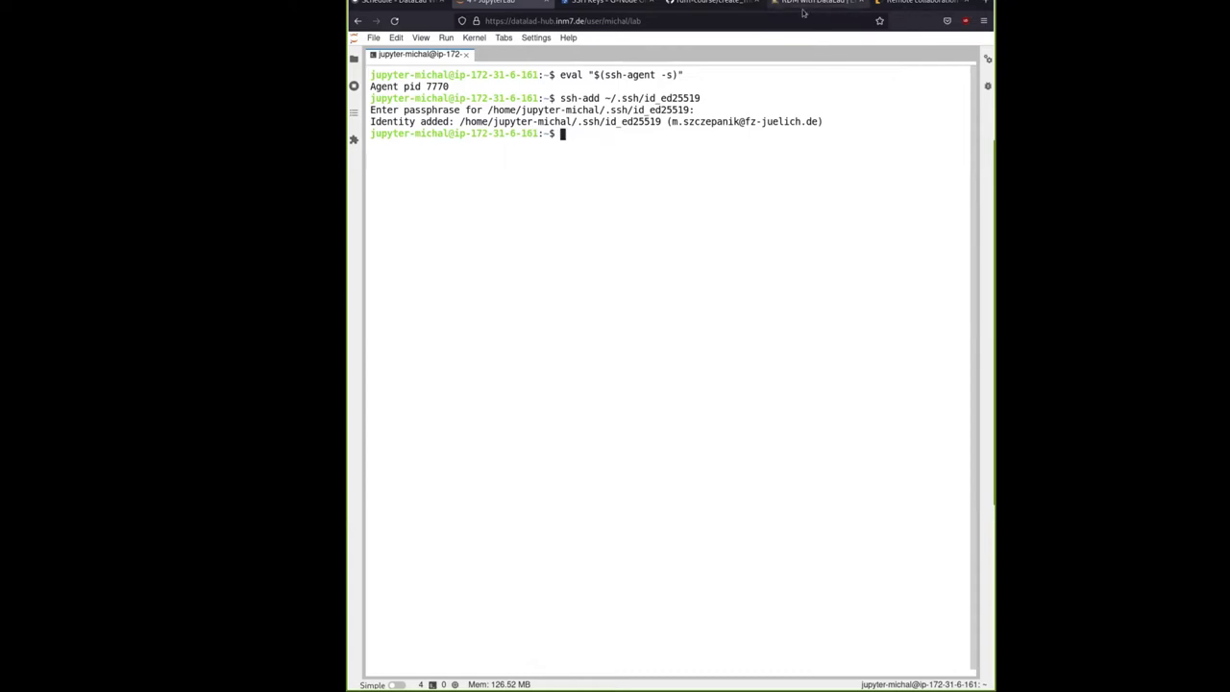
# Copy the course's pbcopy public-key command and run it in the terminal, where pbcopy fails
pyautogui.click(916, 4)
pyautogui.scroll(-2, 635, 438)
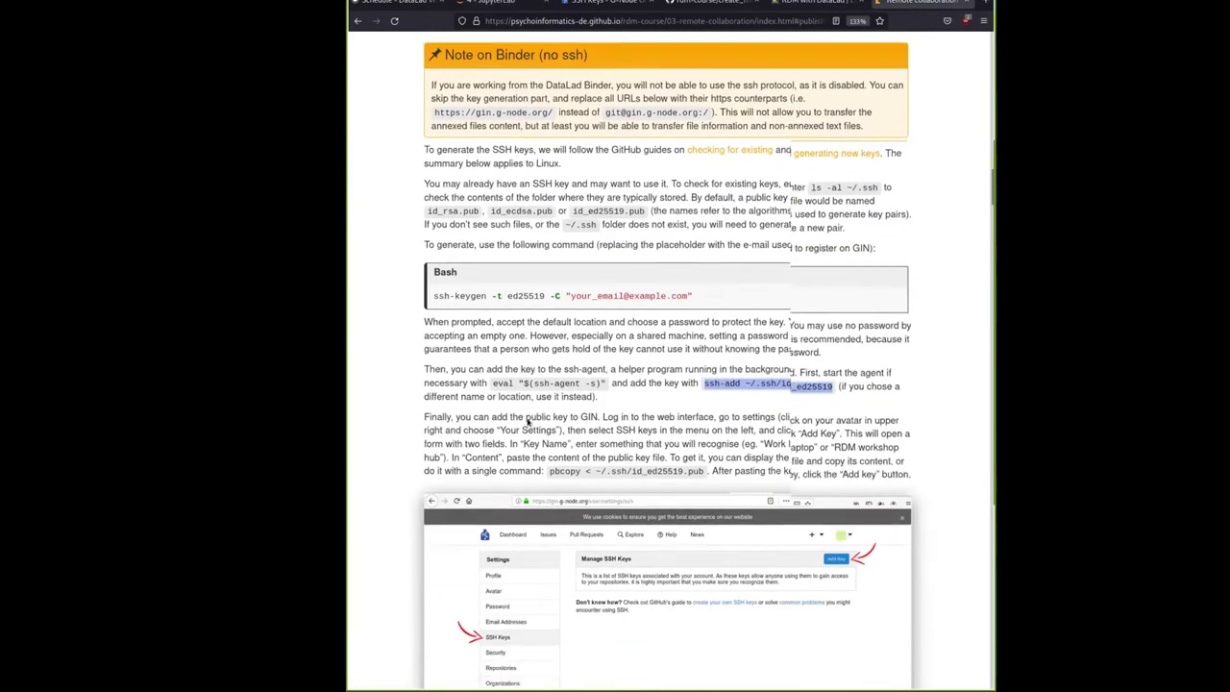
pyautogui.click(586, 466)
pyautogui.moveTo(550, 467); pyautogui.dragTo(701, 467)
pyautogui.rightClick(659, 471)
pyautogui.click(692, 481)
pyautogui.moveTo(548, 469); pyautogui.dragTo(702, 469)
pyautogui.rightClick(696, 464)
pyautogui.click(716, 471)
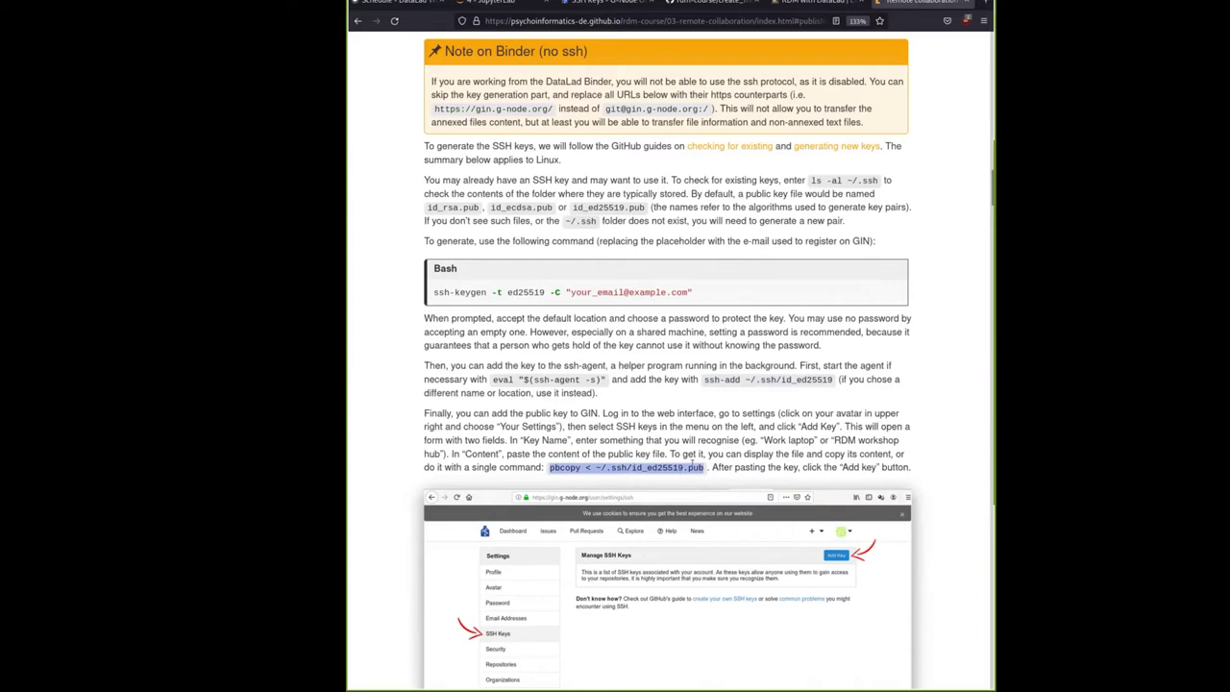
pyautogui.click(495, 2)
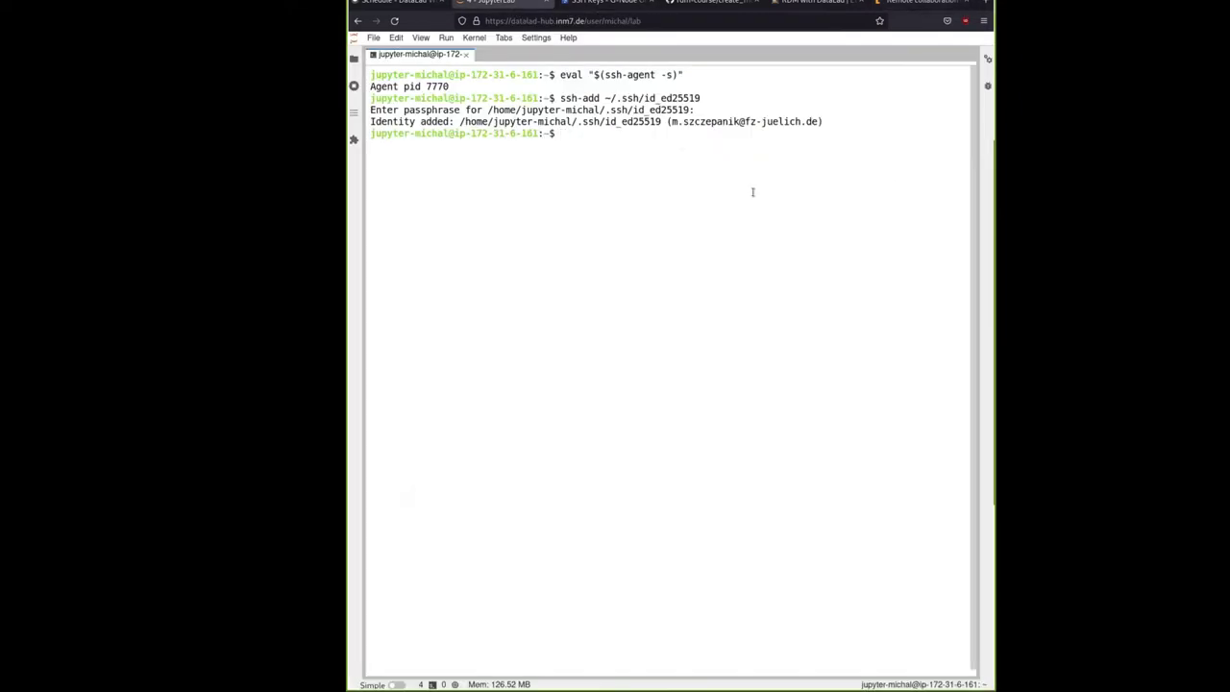
pyautogui.hotkey('ctrl', 'v')
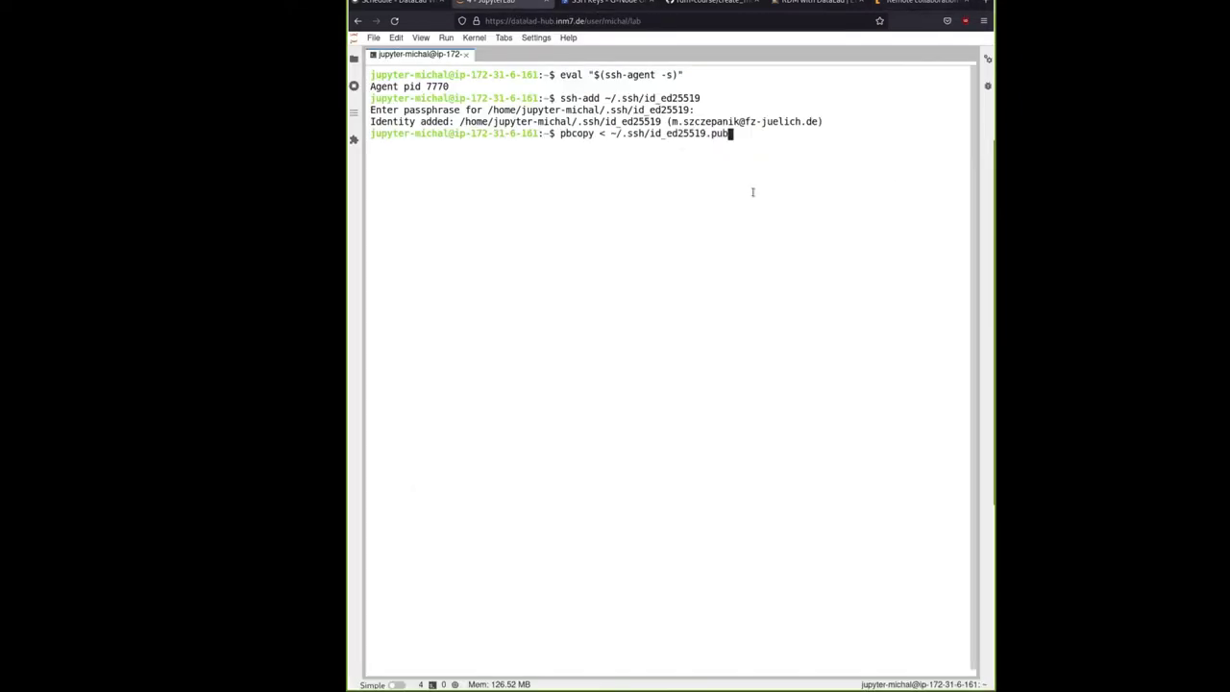
pyautogui.press('Left')
pyautogui.press('Left')
pyautogui.press('Right')
pyautogui.press('Right')
pyautogui.press('Return')
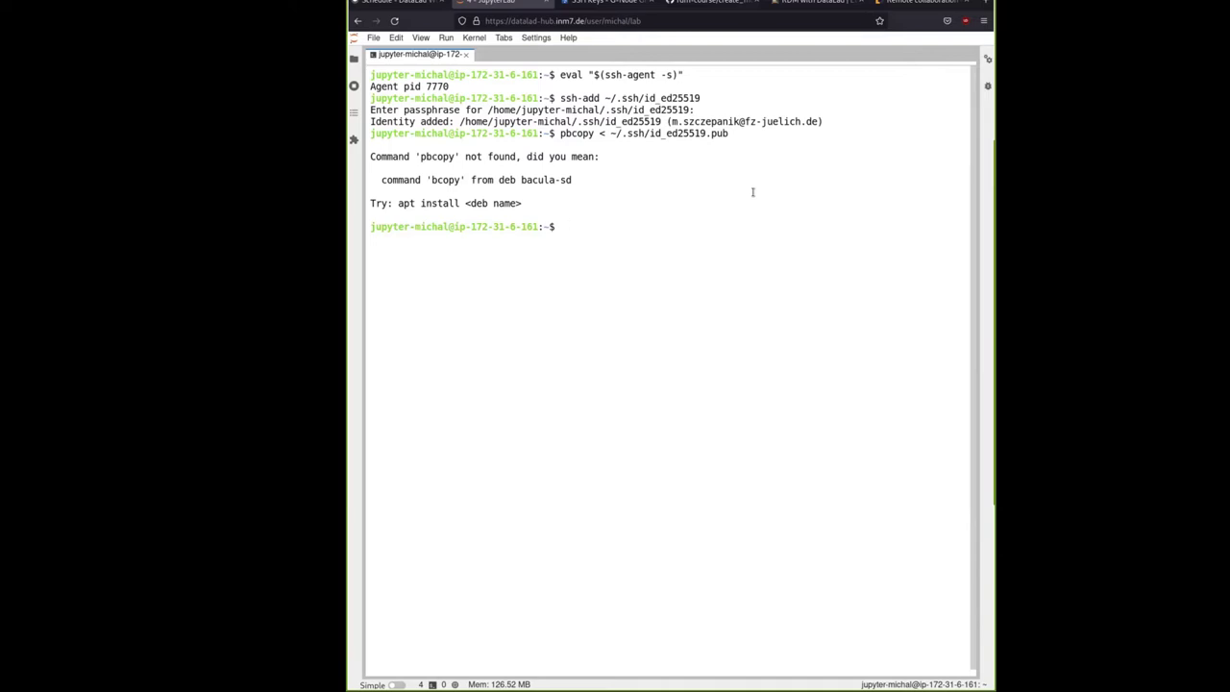
# Print the public key with cat ~/.ssh/id_ed25519.pub and select the printed key line
pyautogui.write('cat')
pyautogui.moveTo(609, 134); pyautogui.dragTo(734, 134)
pyautogui.middleClick(637, 222)
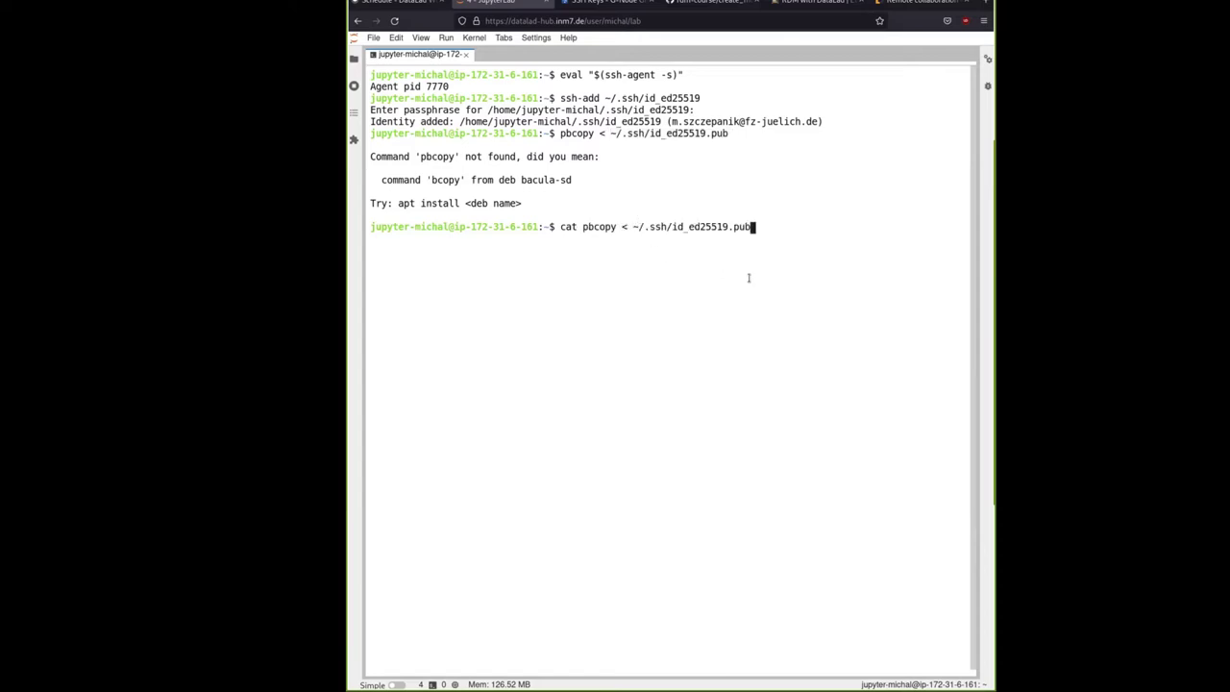
pyautogui.press('Left')
pyautogui.press('Left')
pyautogui.press('Left')
pyautogui.press('Left')
pyautogui.press('Left')
pyautogui.press('Left')
pyautogui.press('Left')
pyautogui.press('Left')
pyautogui.press('Left')
pyautogui.press('Left')
pyautogui.press('Left')
pyautogui.press('Left')
pyautogui.press('Left')
pyautogui.press('Left')
pyautogui.press('Left')
pyautogui.press('Left')
pyautogui.press('Left')
pyautogui.press('Left')
pyautogui.press('Left')
pyautogui.press('Left')
pyautogui.press('Delete')
pyautogui.press('Delete')
pyautogui.press('BackSpace')
pyautogui.press('BackSpace')
pyautogui.press('BackSpace')
pyautogui.press('BackSpace')
pyautogui.press('BackSpace')
pyautogui.press('BackSpace')
pyautogui.press('BackSpace')
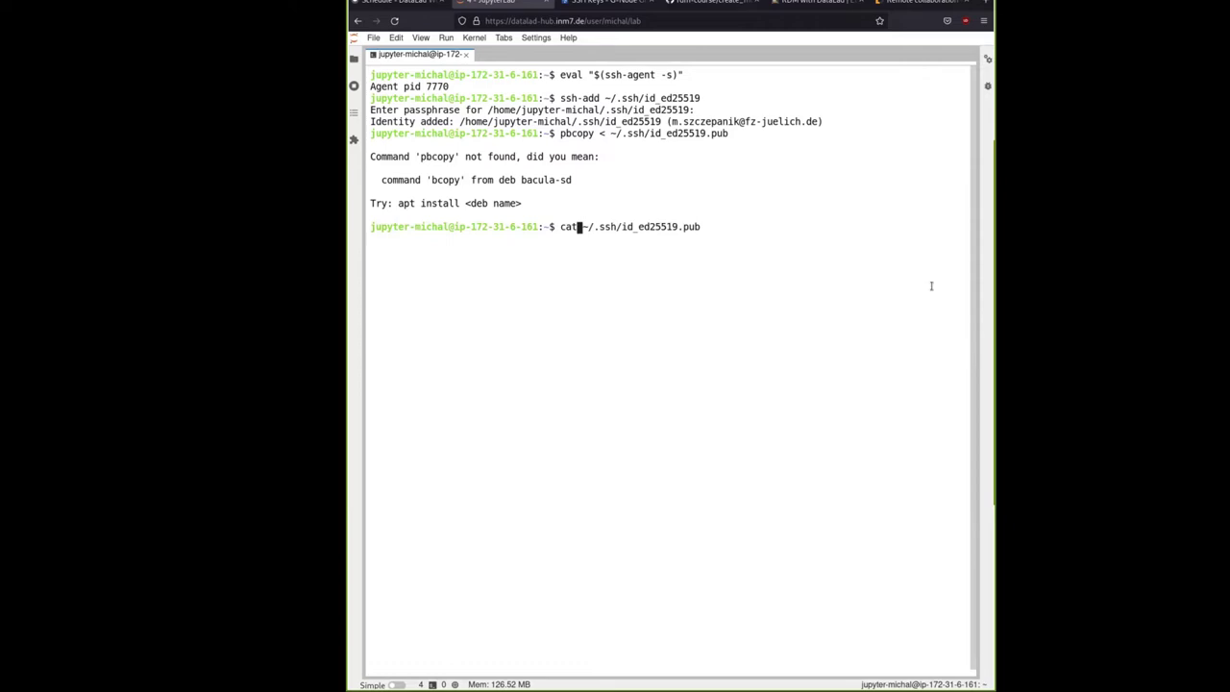
pyautogui.press('Return')
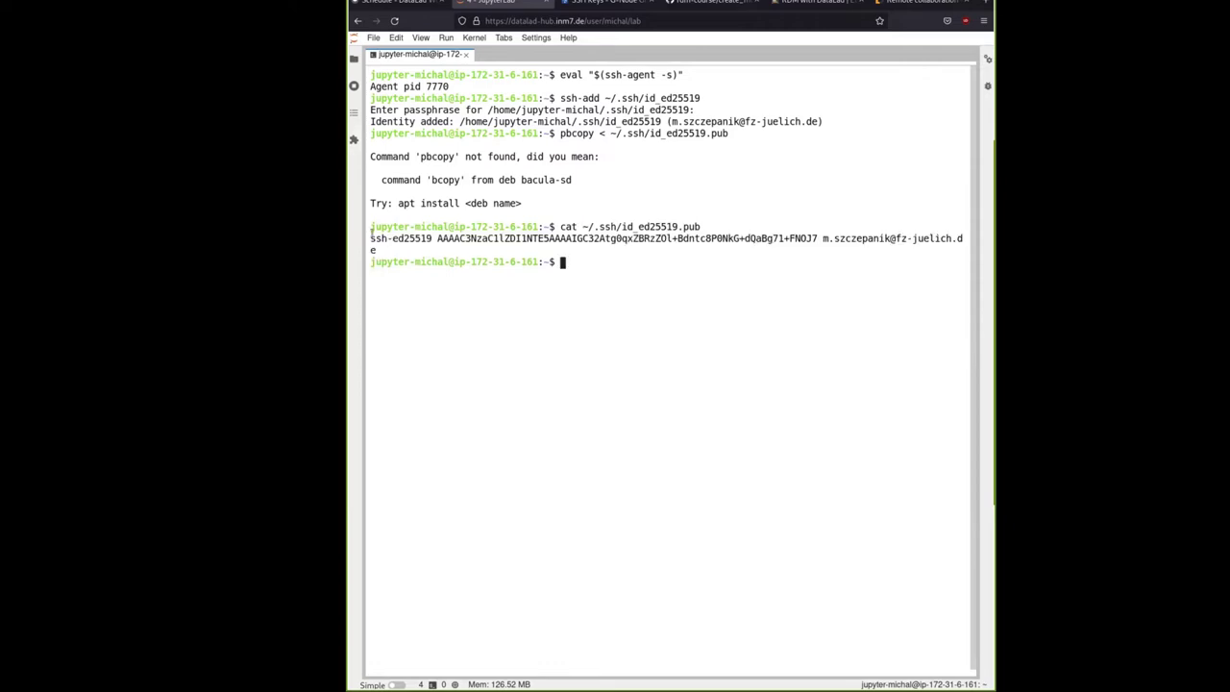
pyautogui.moveTo(372, 240); pyautogui.dragTo(376, 251)
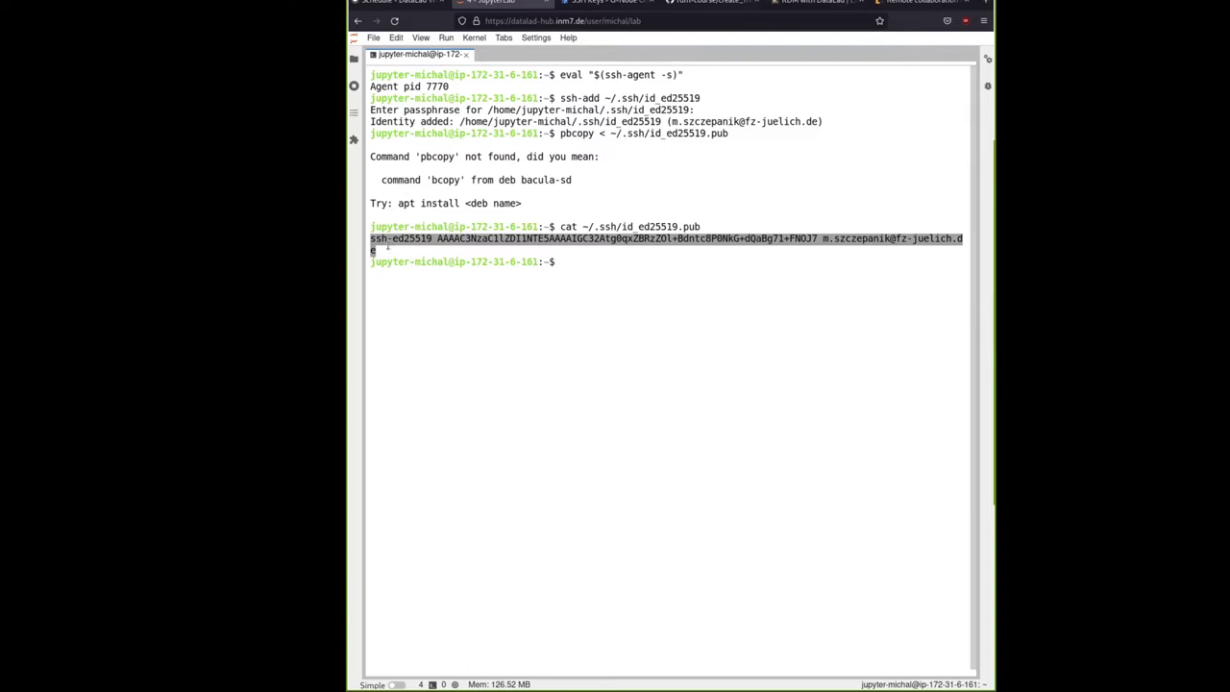
pyautogui.hotkey('ctrl', 'Tab')
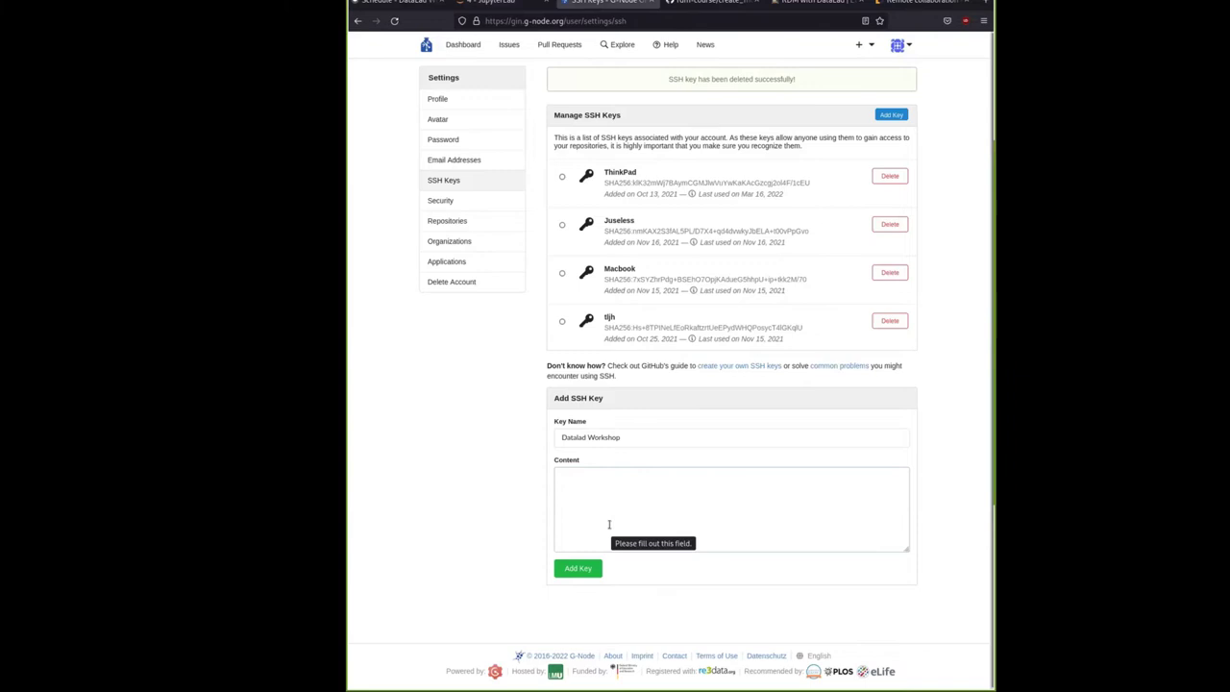
# Paste the ssh-ed25519 public key into Content and add it as key 'Datalad Workshop'
pyautogui.hotkey('ctrl', 'v')
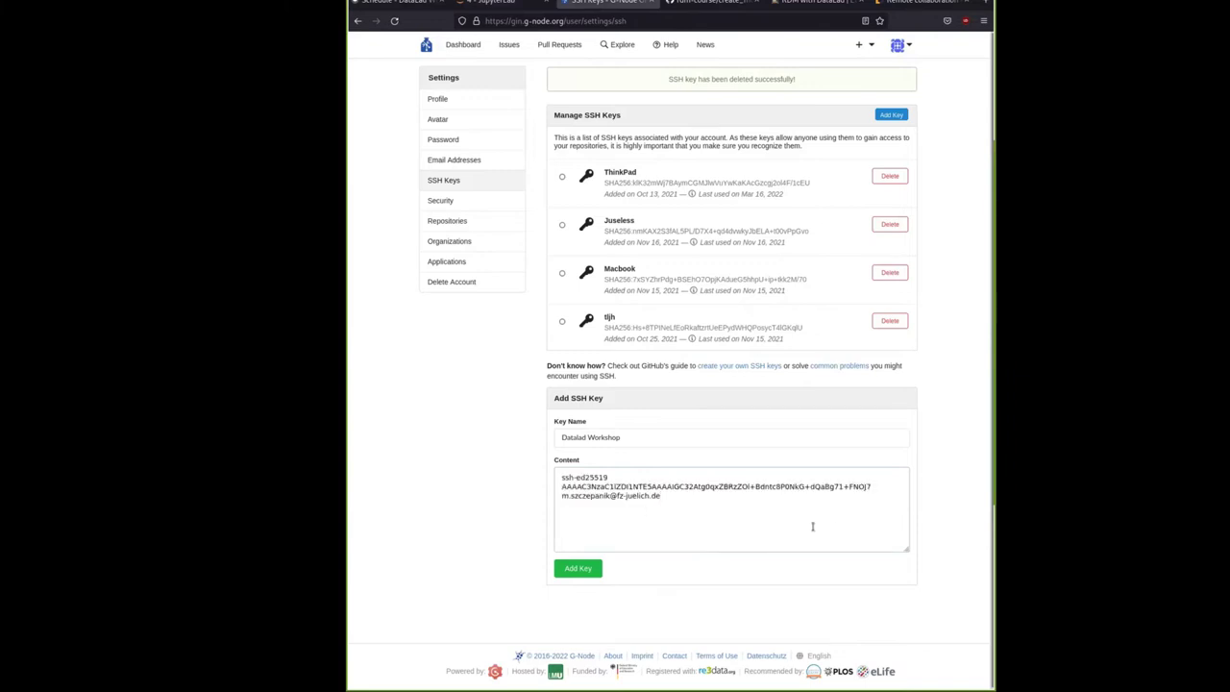
pyautogui.tripleClick(664, 438)
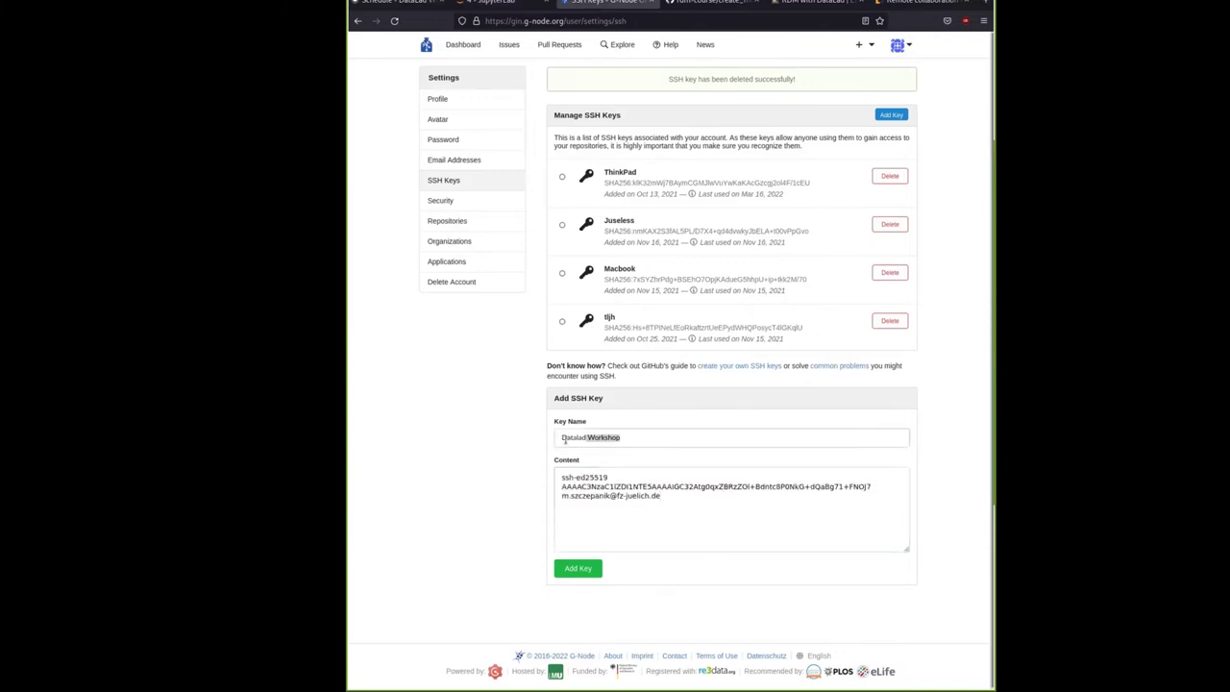
pyautogui.click(662, 436)
pyautogui.hotkey('ctrl', 'a')
pyautogui.doubleClick(617, 475)
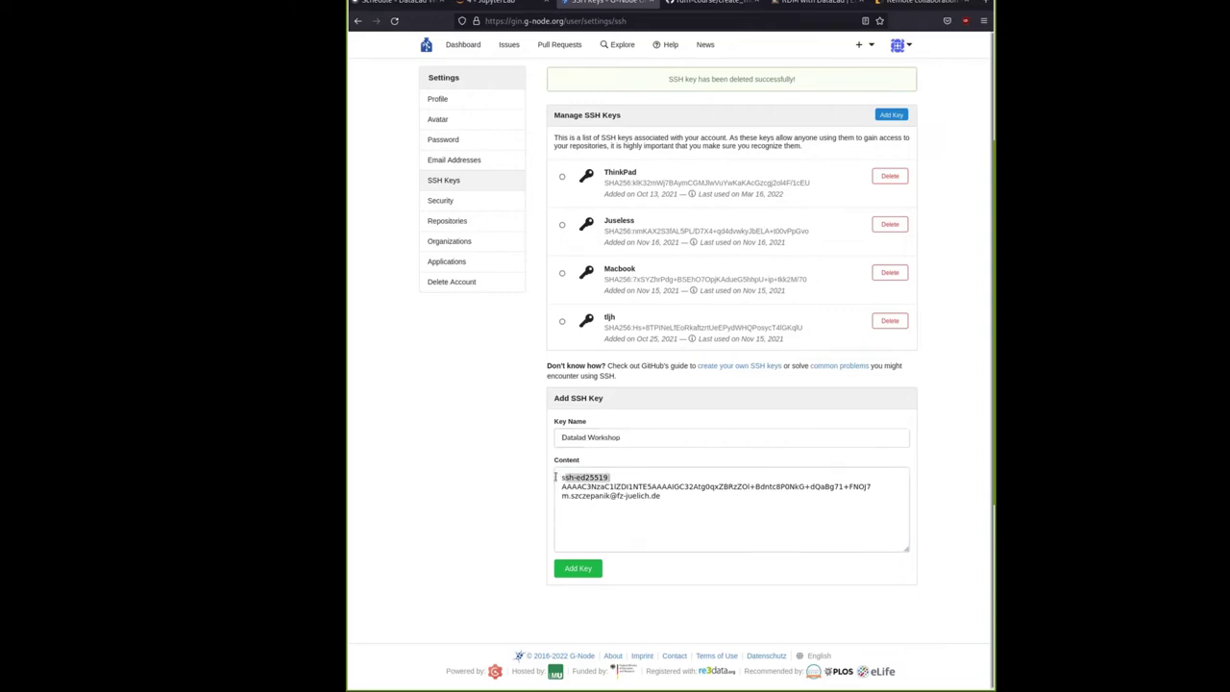
pyautogui.moveTo(680, 497); pyautogui.dragTo(555, 490)
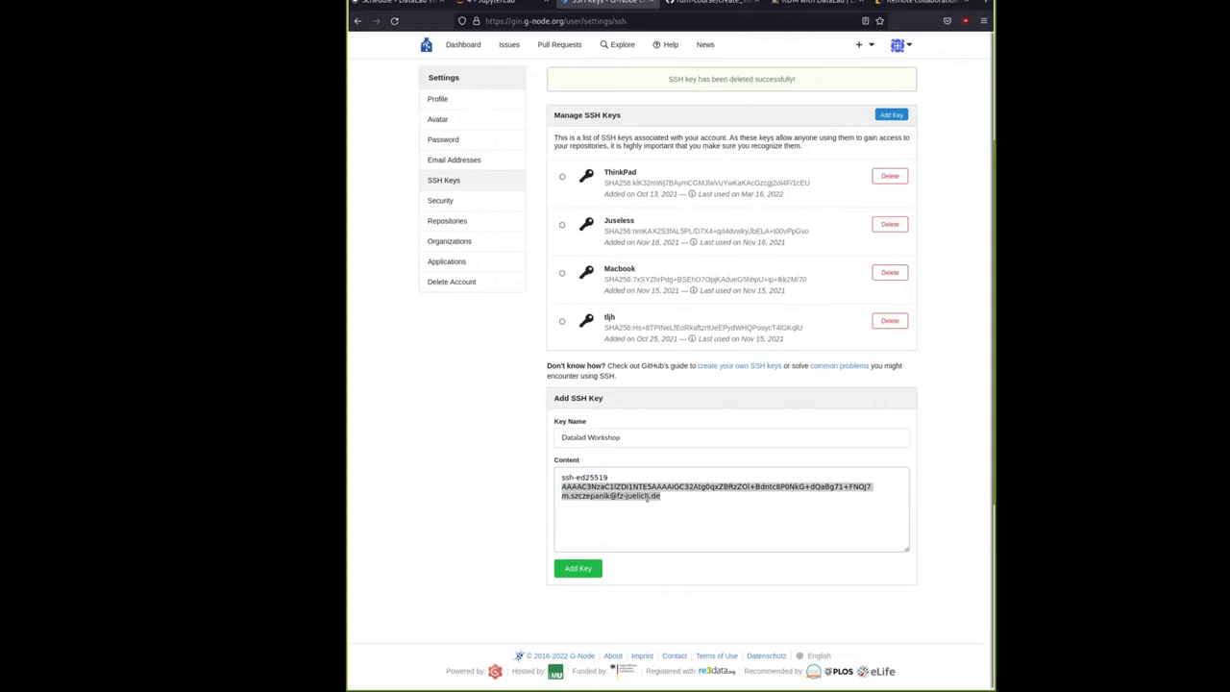
pyautogui.click(677, 499)
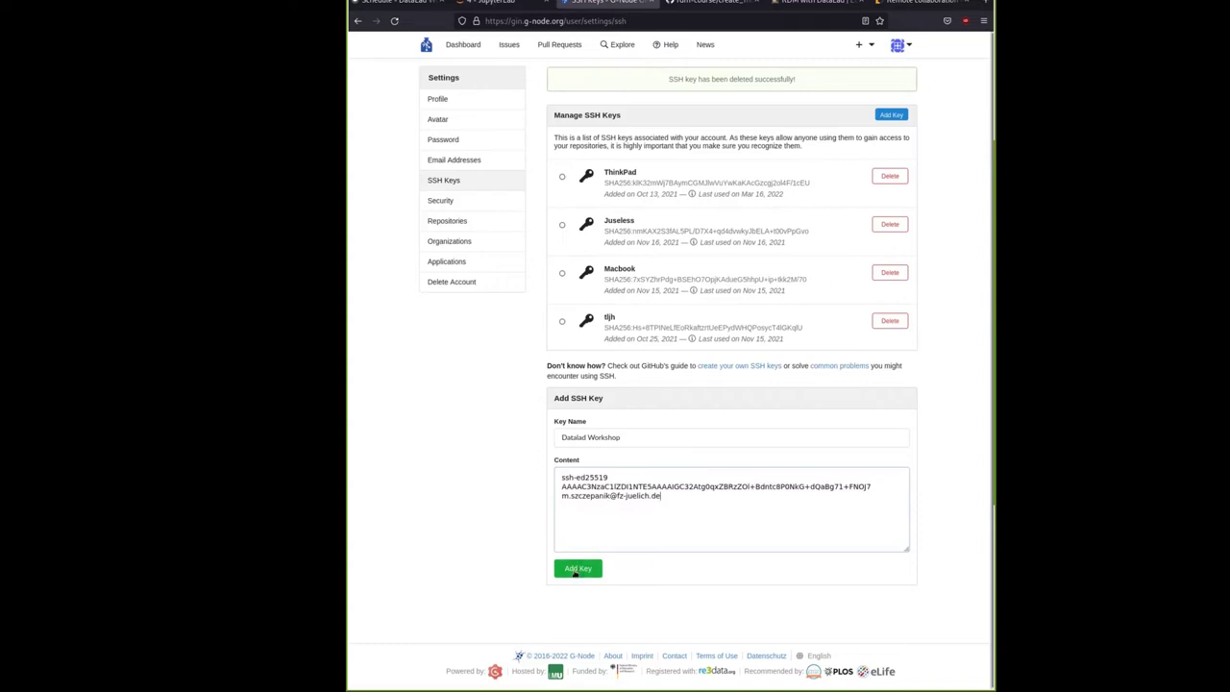
pyautogui.click(578, 569)
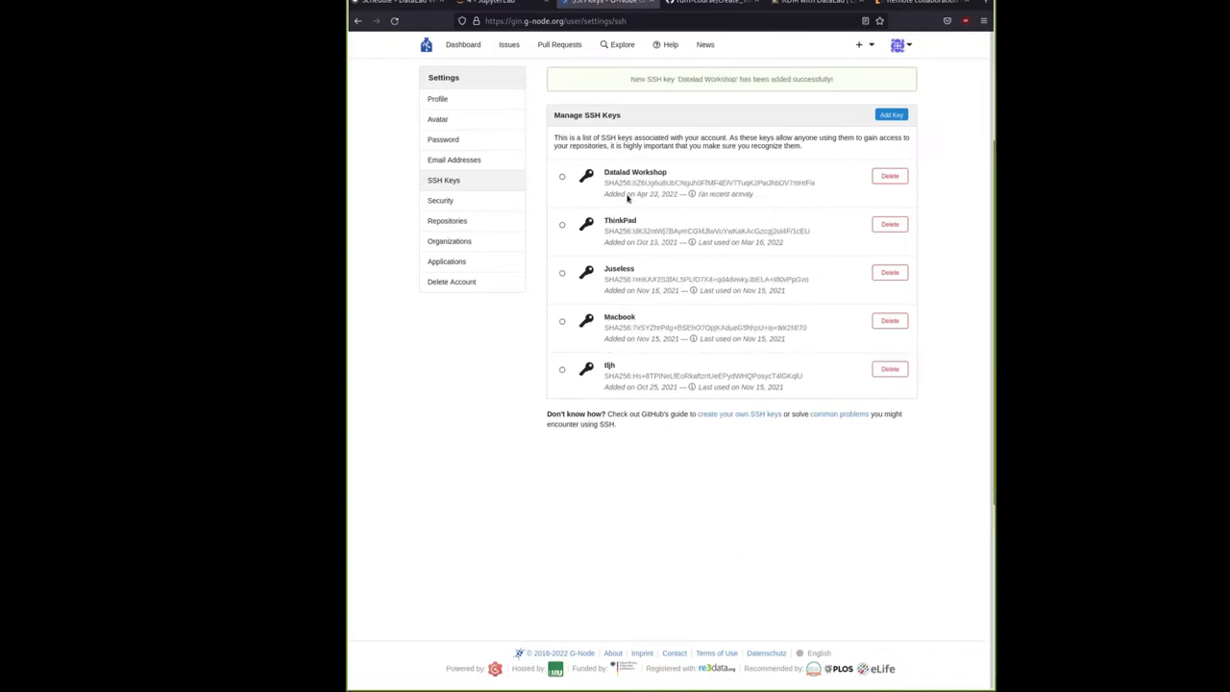
pyautogui.moveTo(604, 374); pyautogui.dragTo(796, 375)
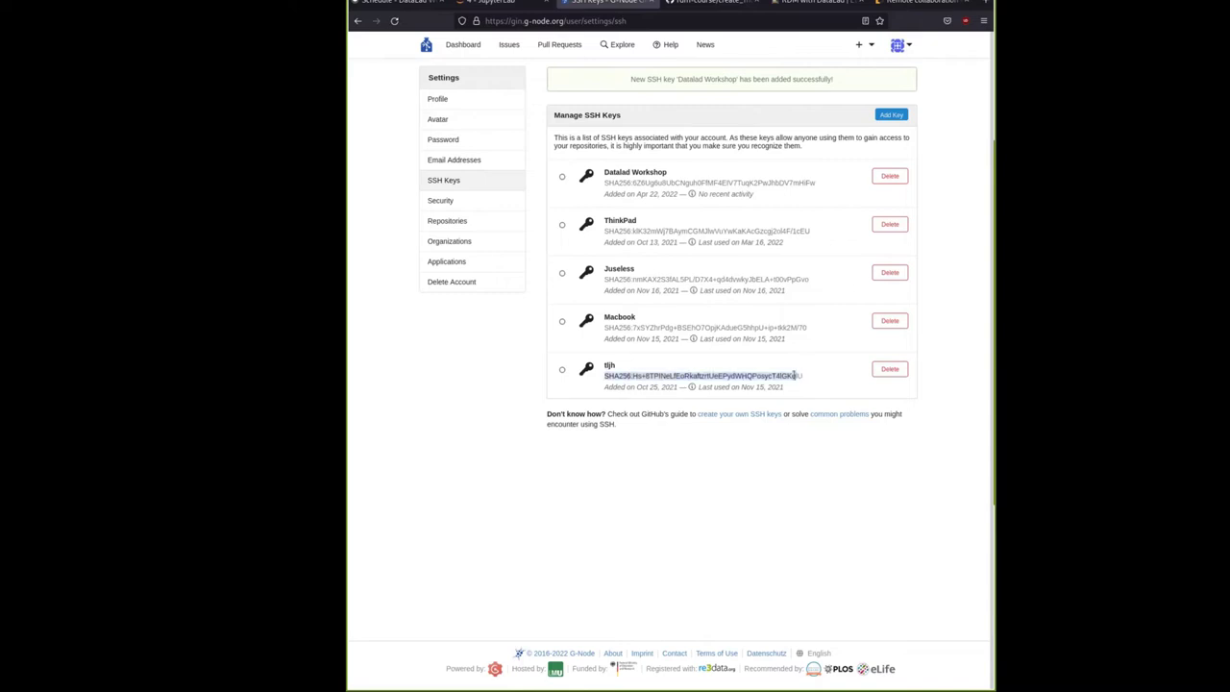
pyautogui.doubleClick(640, 183)
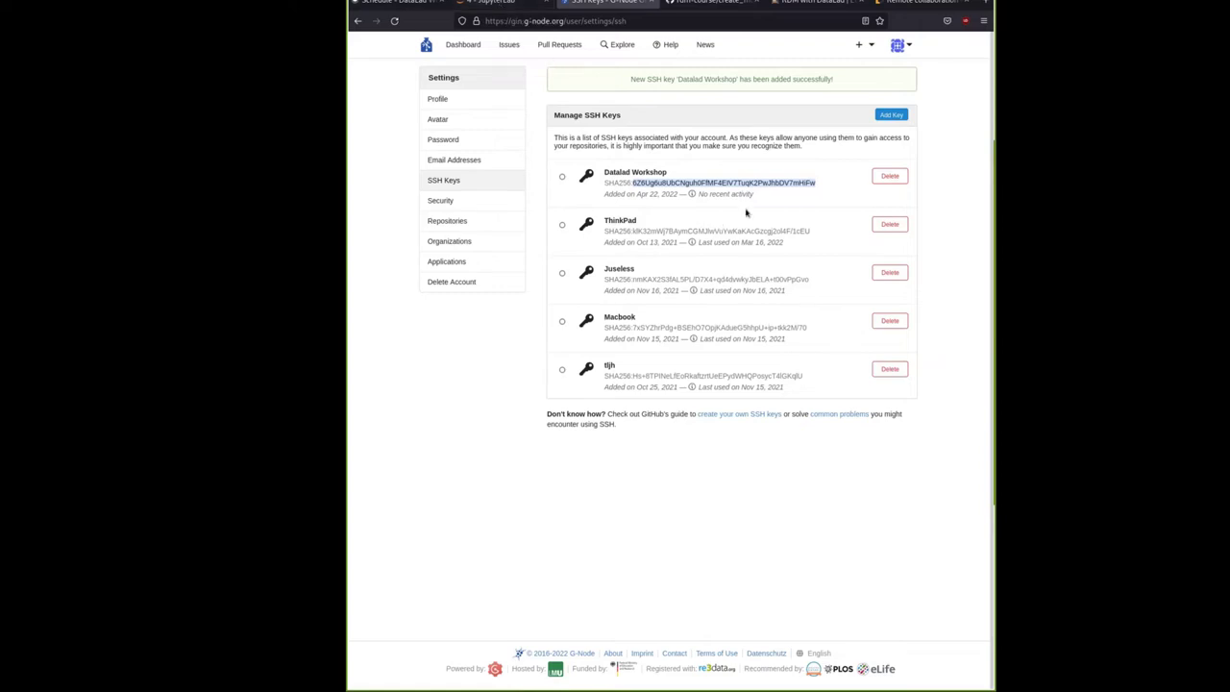
pyautogui.click(712, 183)
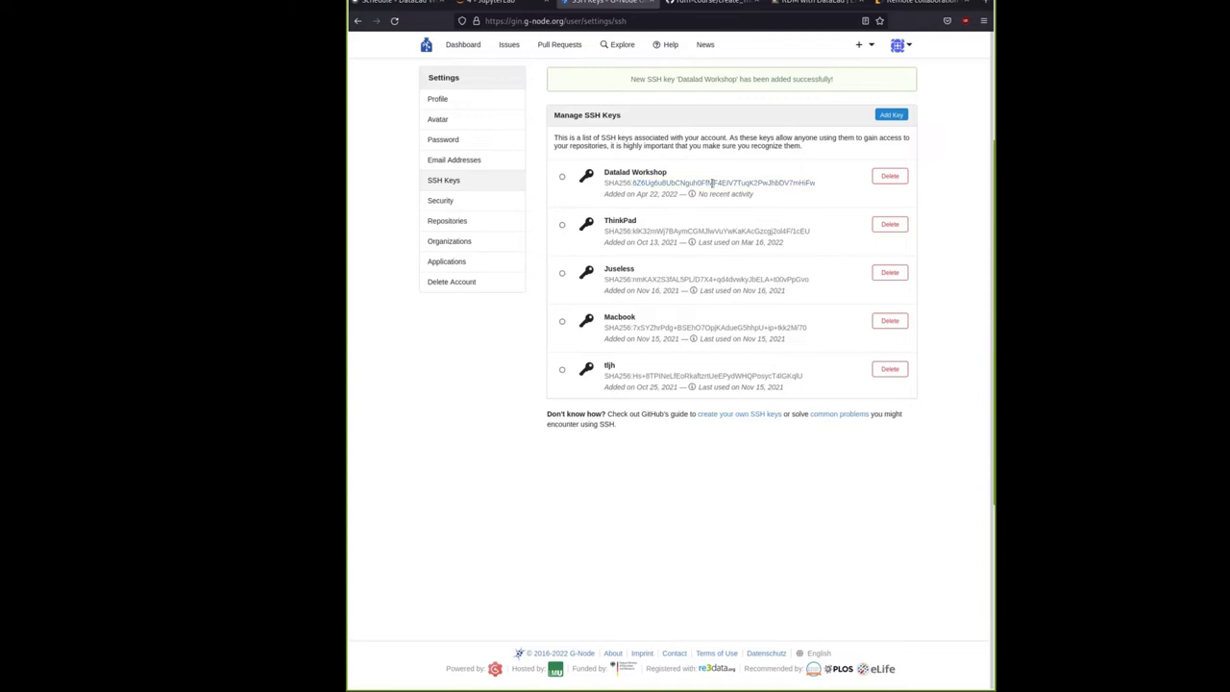
pyautogui.moveTo(622, 183); pyautogui.dragTo(812, 182)
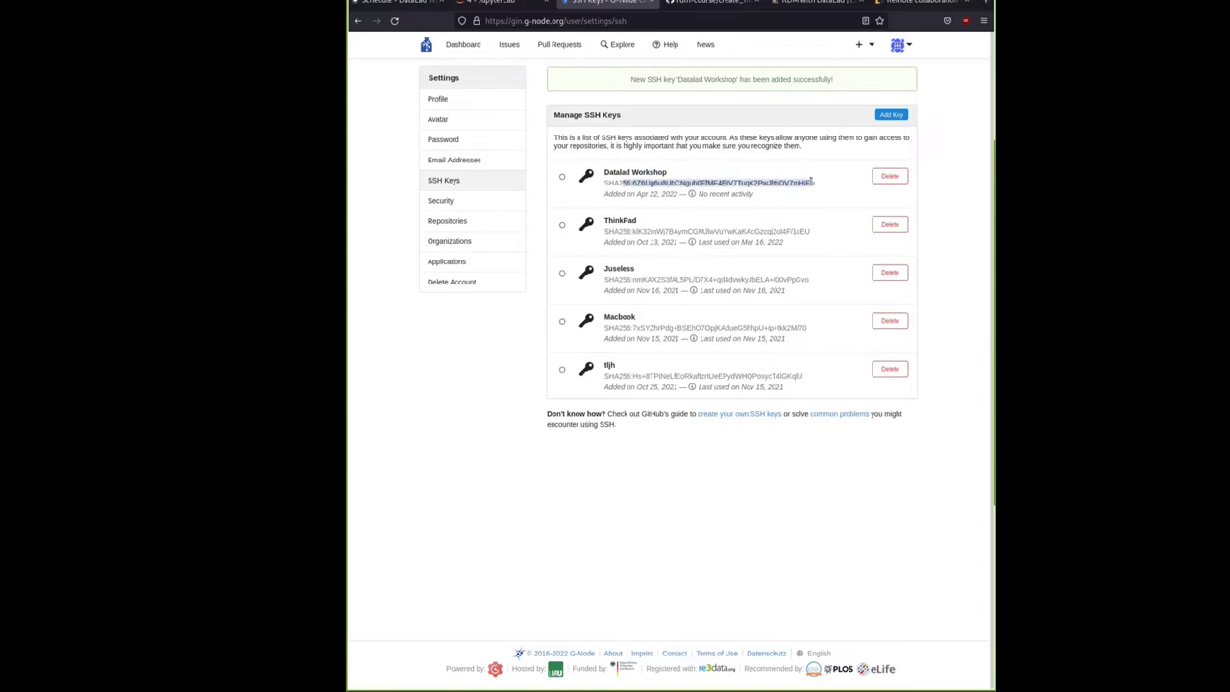
pyautogui.tripleClick(812, 182)
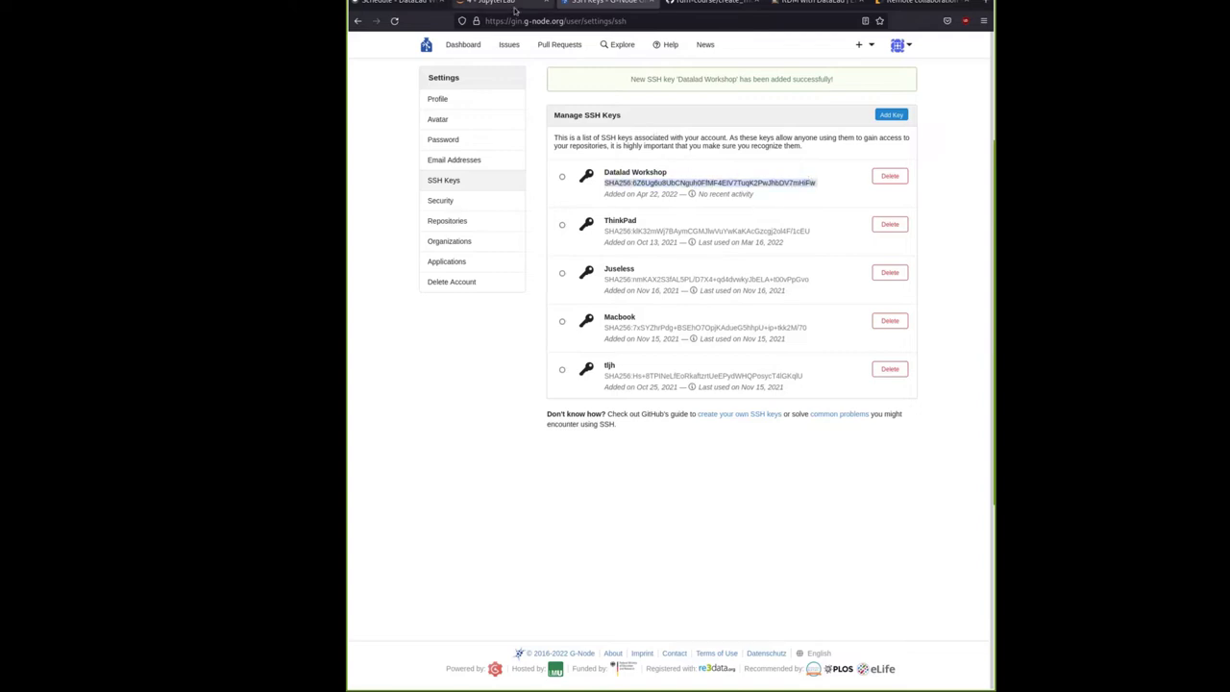
pyautogui.click(608, 176)
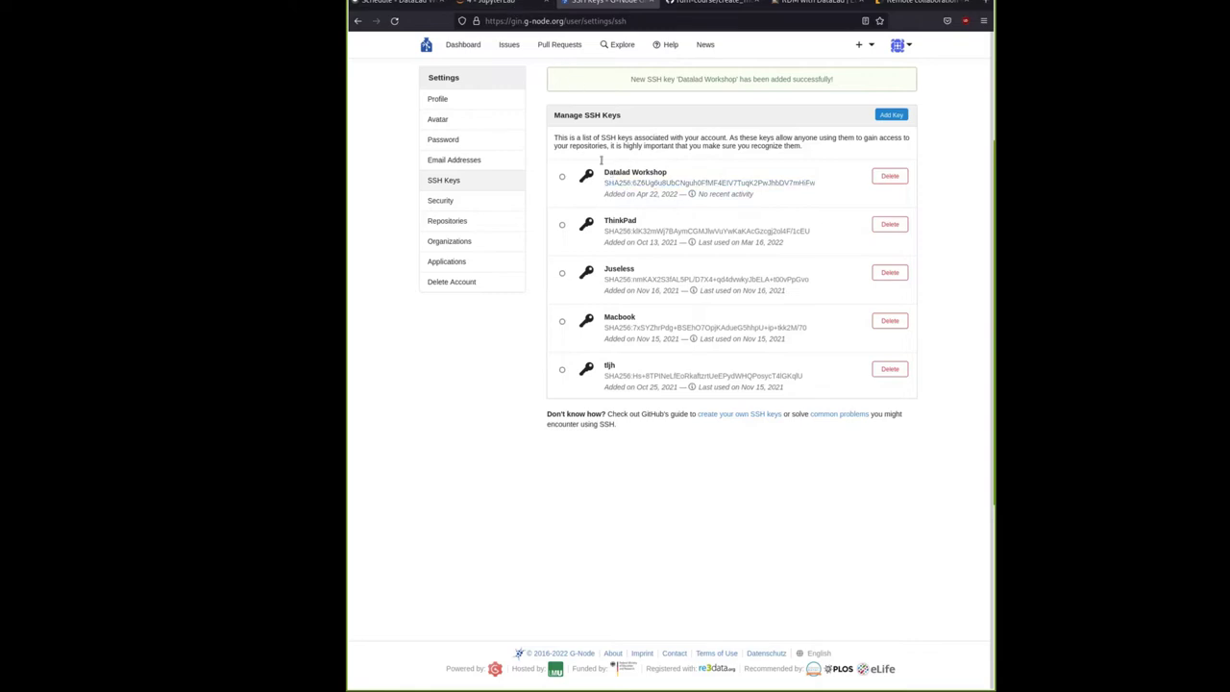
# Go to the GIN Dashboard showing the activity feed and 11 repositories
pyautogui.click(516, 8)
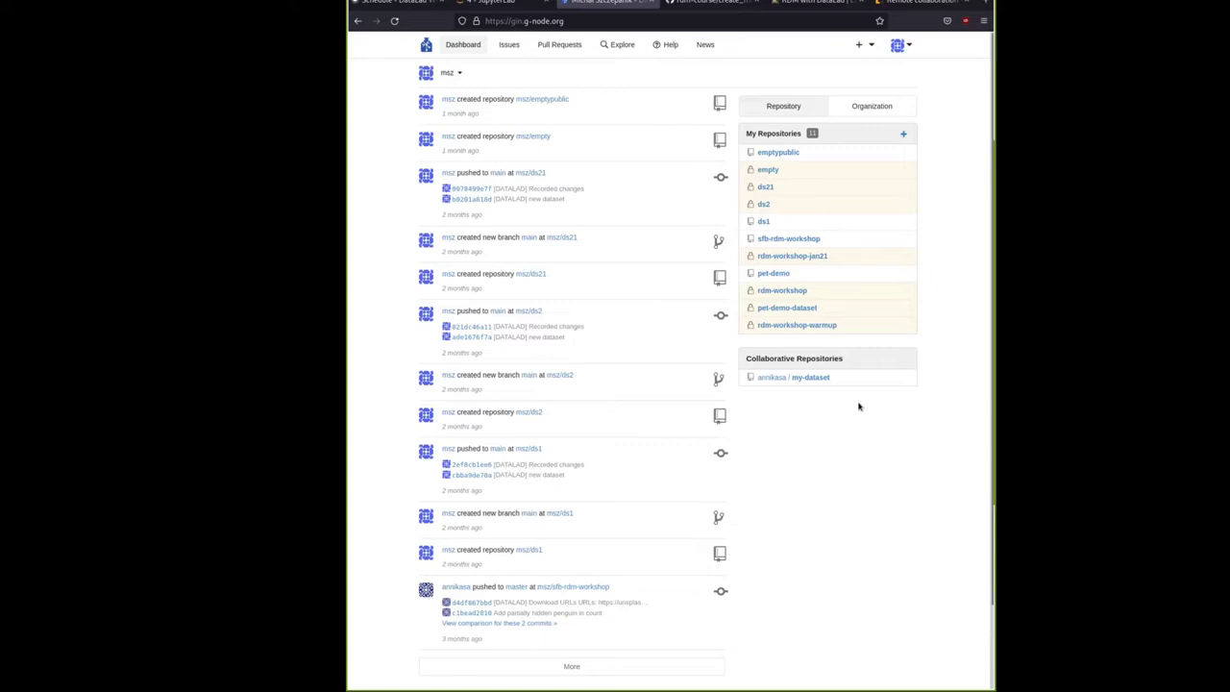
# Advance the slide deck to 'How to do branching - across time and space'
pyautogui.hotkey('alt', 'Tab')
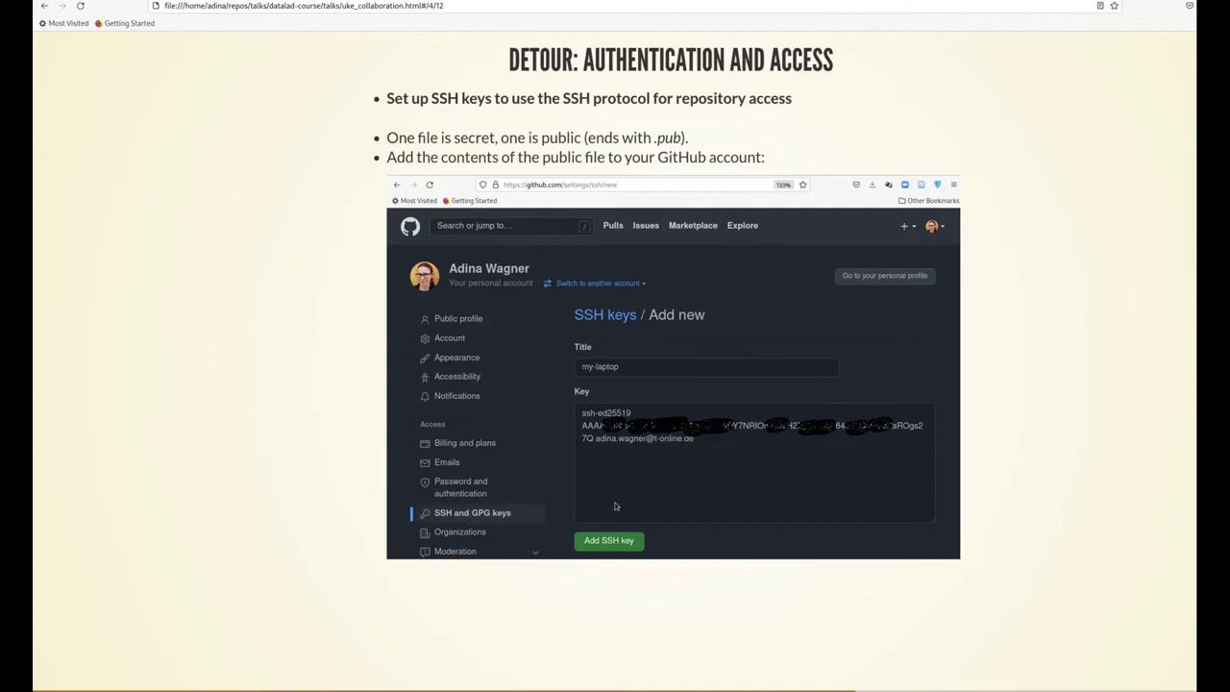
pyautogui.press('Right')
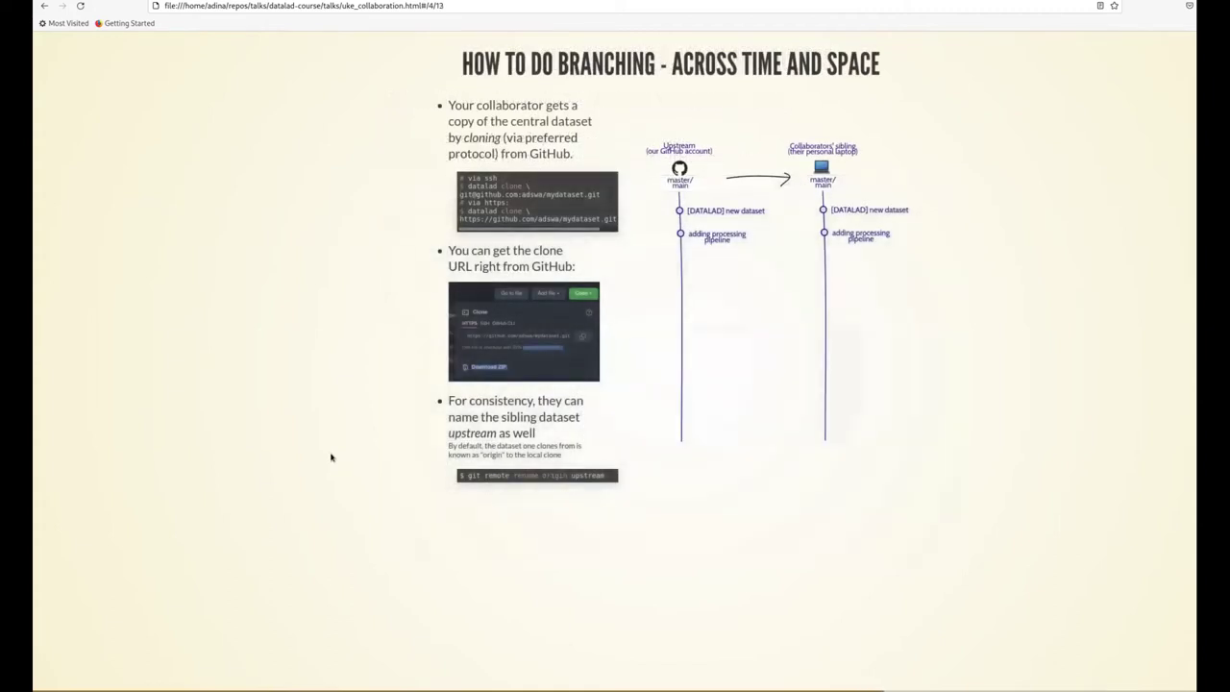
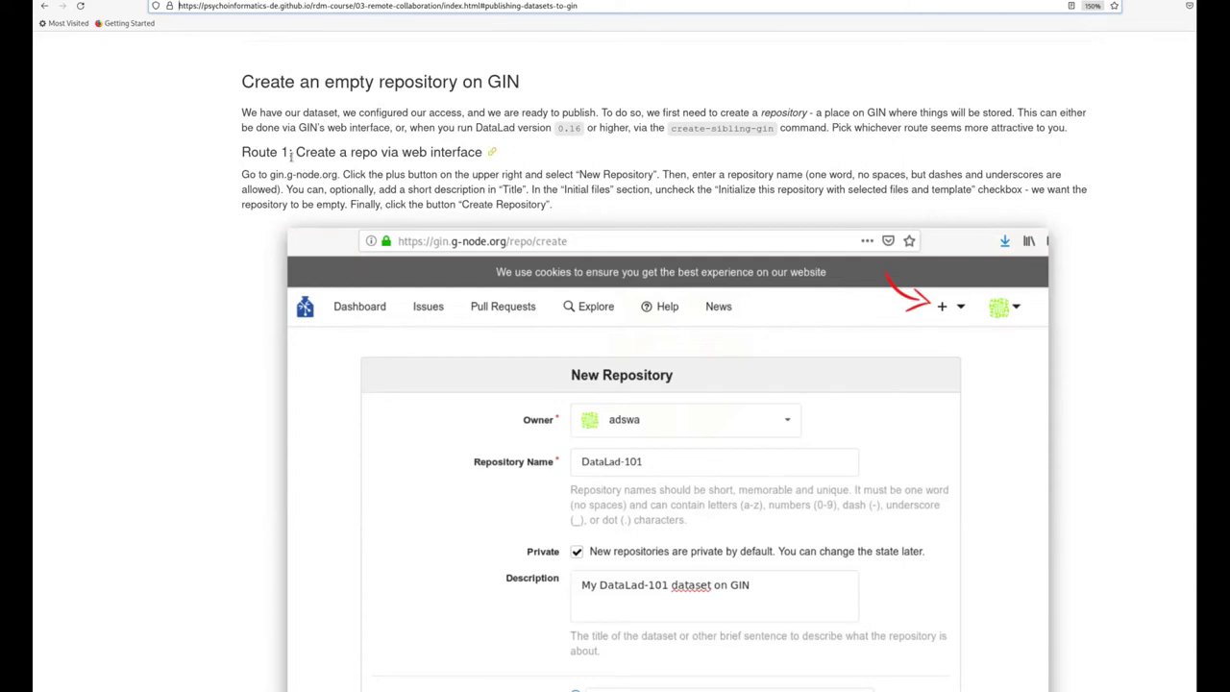
# Highlight the Route 1 web-interface and Route 2 command-line headings, then return to 'Publishing to GIN'
pyautogui.moveTo(289, 154); pyautogui.dragTo(487, 158)
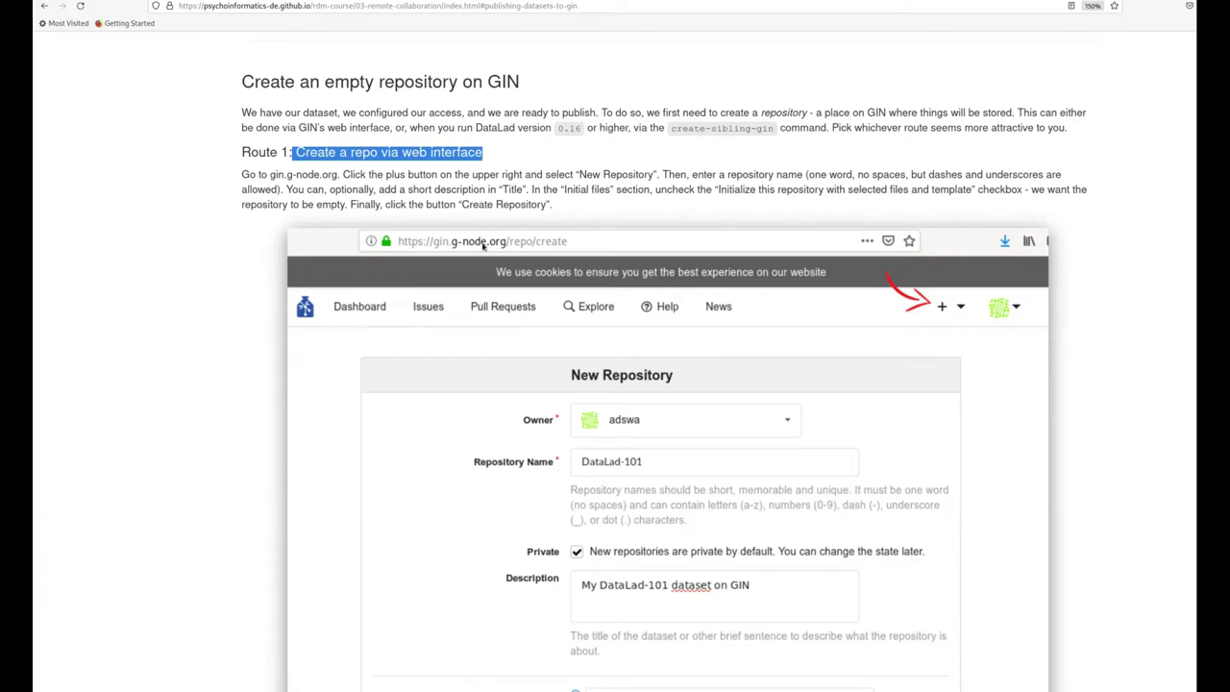
pyautogui.scroll(-5, 482, 247)
pyautogui.scroll(-4, 482, 247)
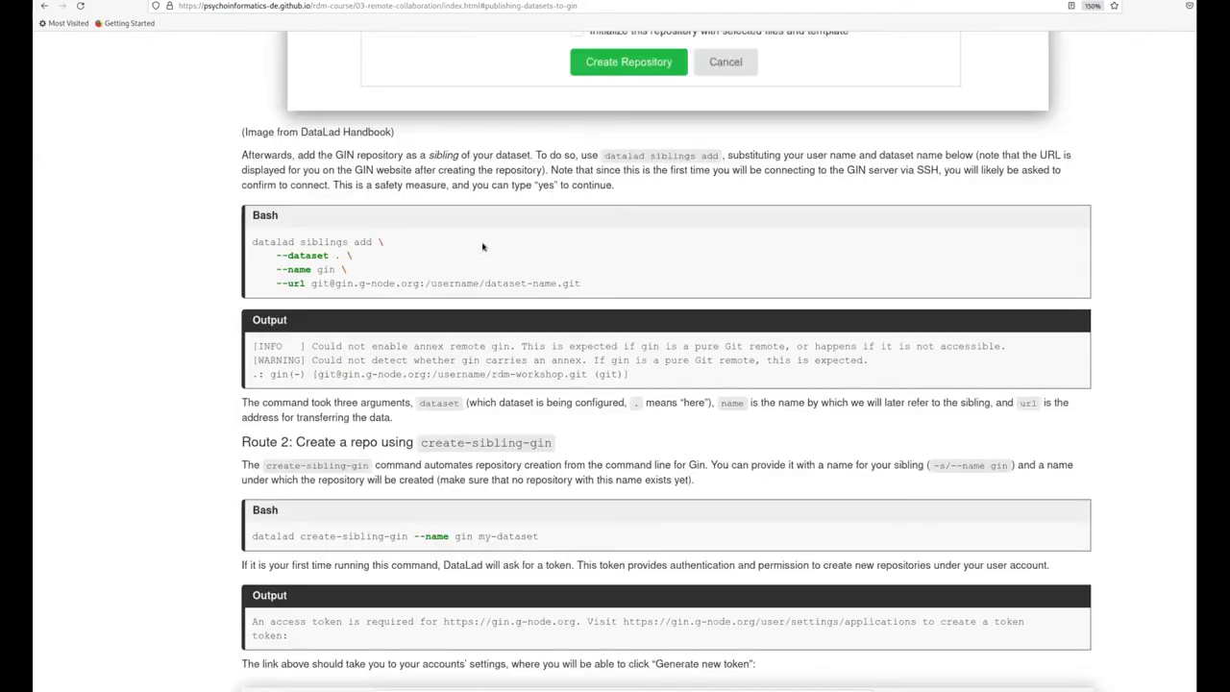
pyautogui.moveTo(296, 442); pyautogui.dragTo(553, 443)
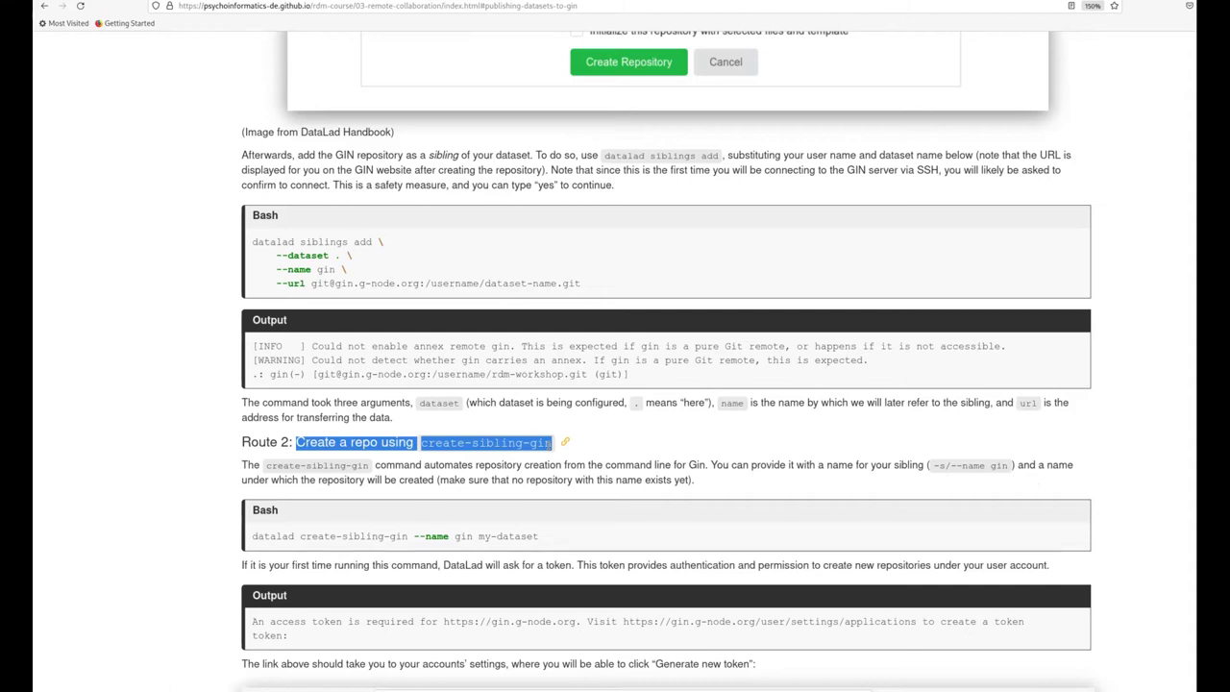
pyautogui.scroll(10, 549, 449)
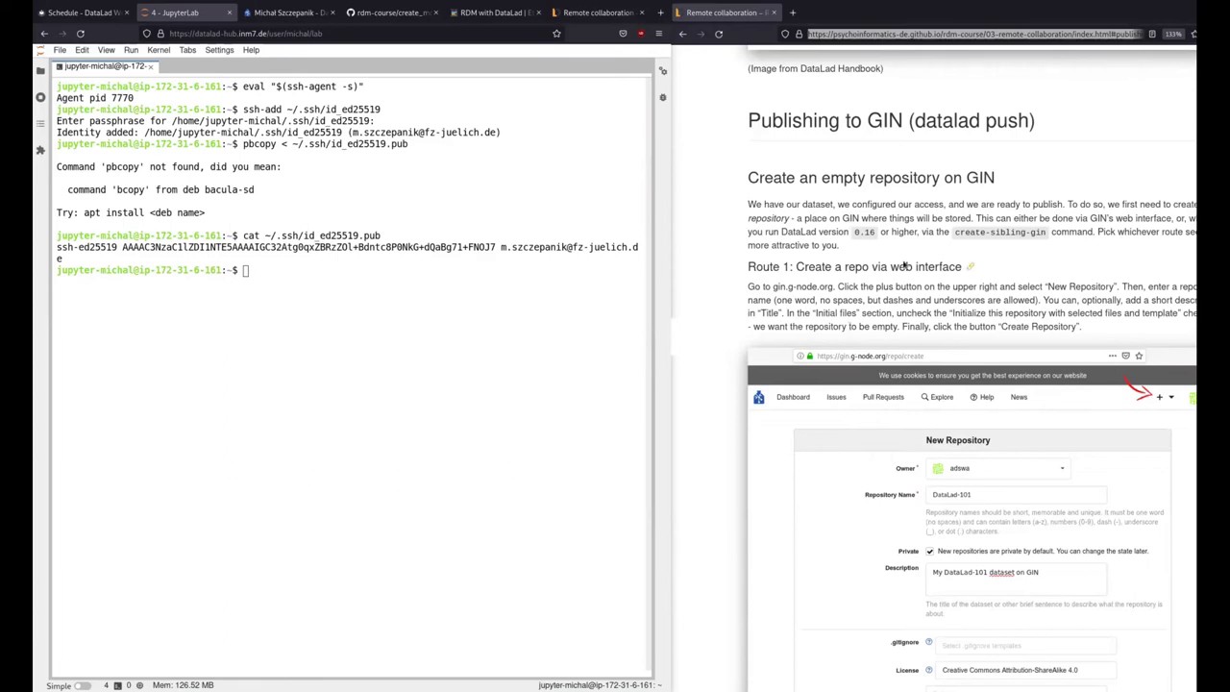
# Refresh the GIN dashboard and start a New Repository from the + menu
pyautogui.scroll(-2, 909, 279)
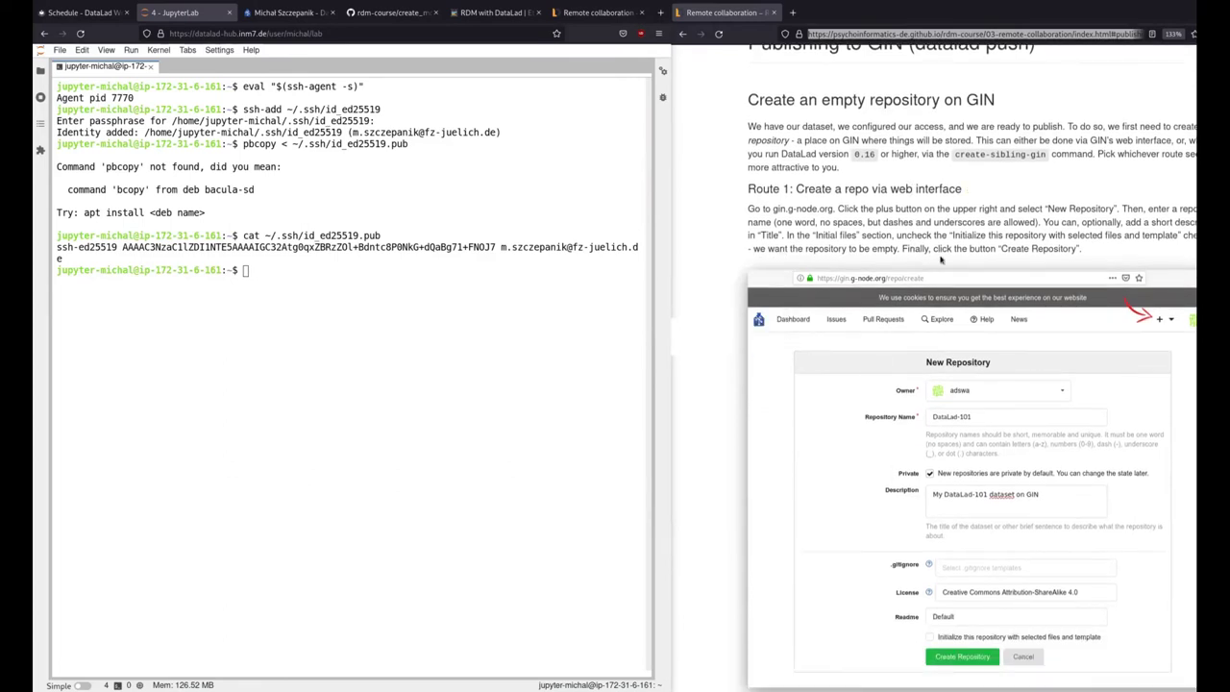
pyautogui.scroll(1, 807, 250)
pyautogui.scroll(-1, 695, 230)
pyautogui.click(274, 14)
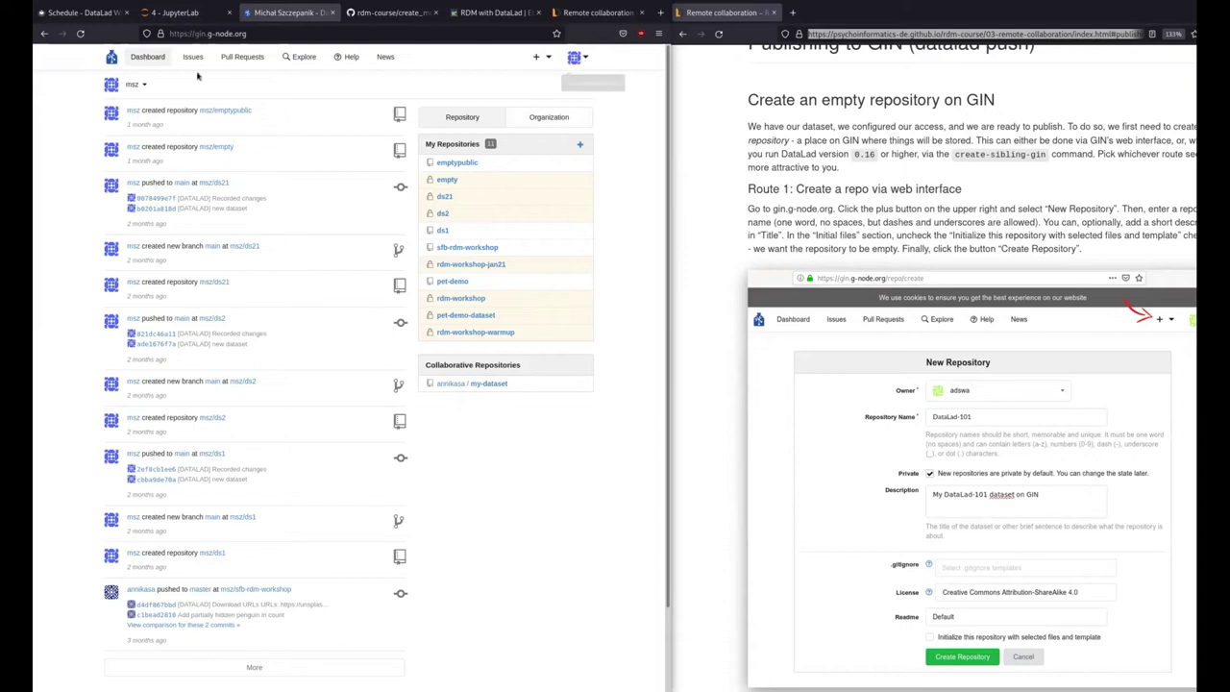
pyautogui.click(111, 57)
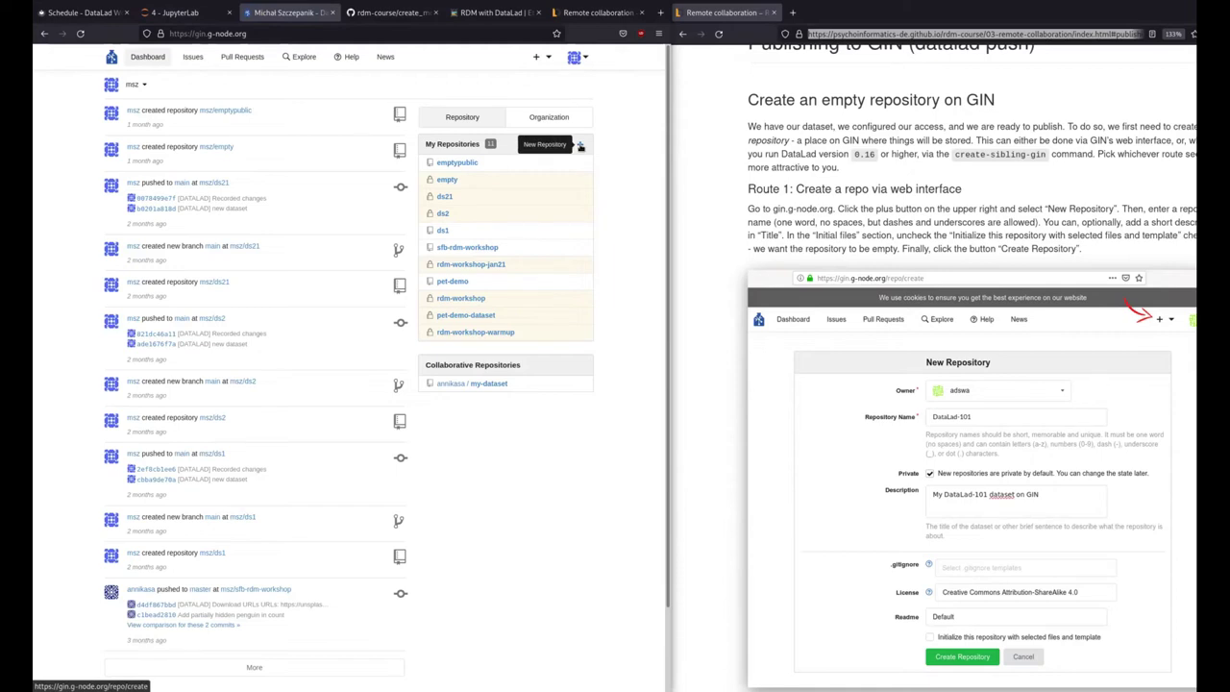
pyautogui.click(538, 58)
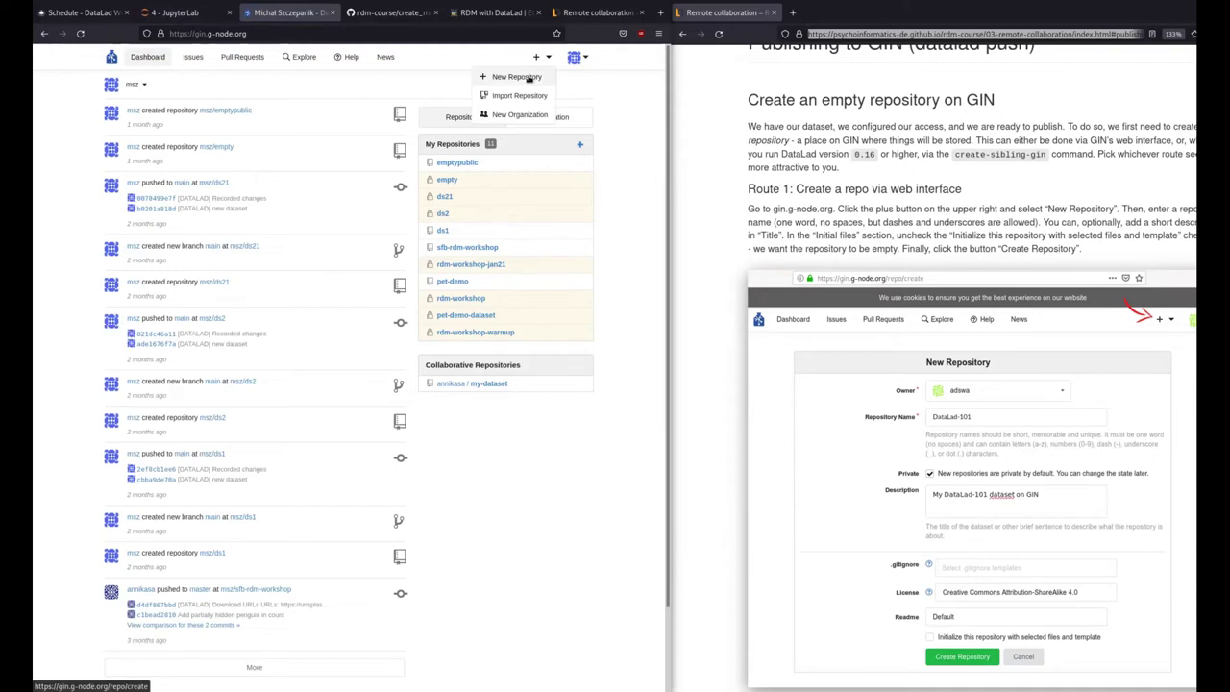
pyautogui.click(519, 77)
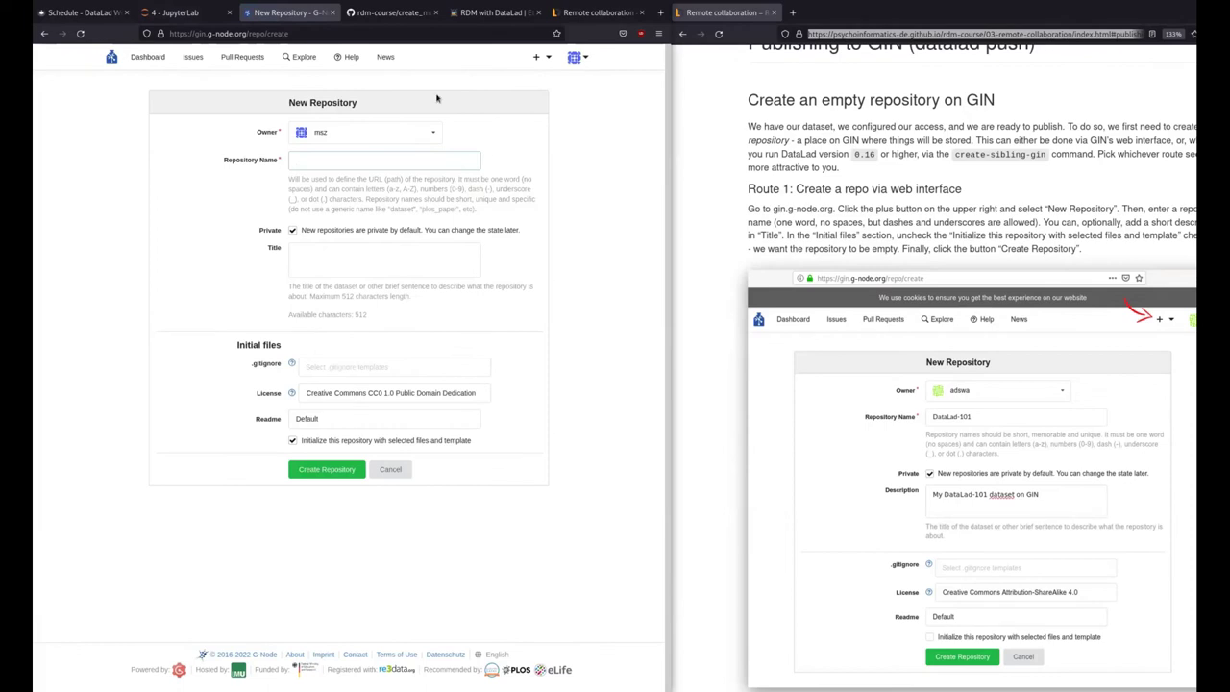
# Keep the current owner, name the repository Datalad-101 and keep it private
pyautogui.scroll(-2, 830, 480)
pyautogui.scroll(-1, 773, 421)
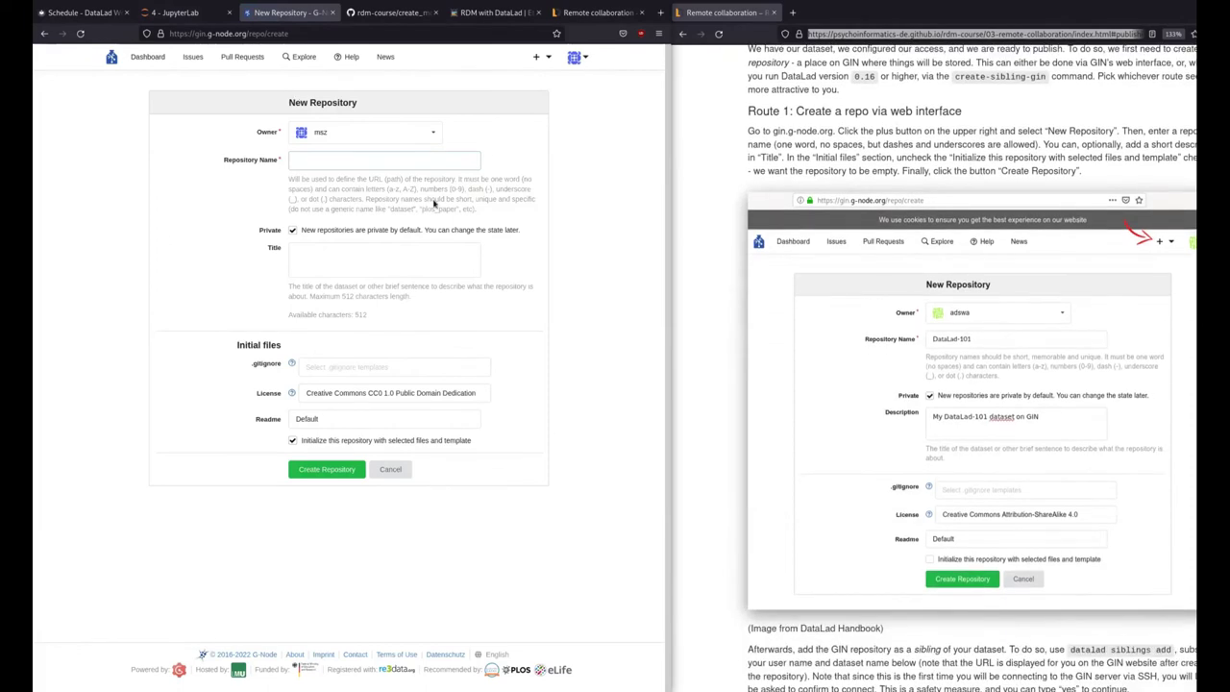
pyautogui.click(371, 134)
pyautogui.click(371, 137)
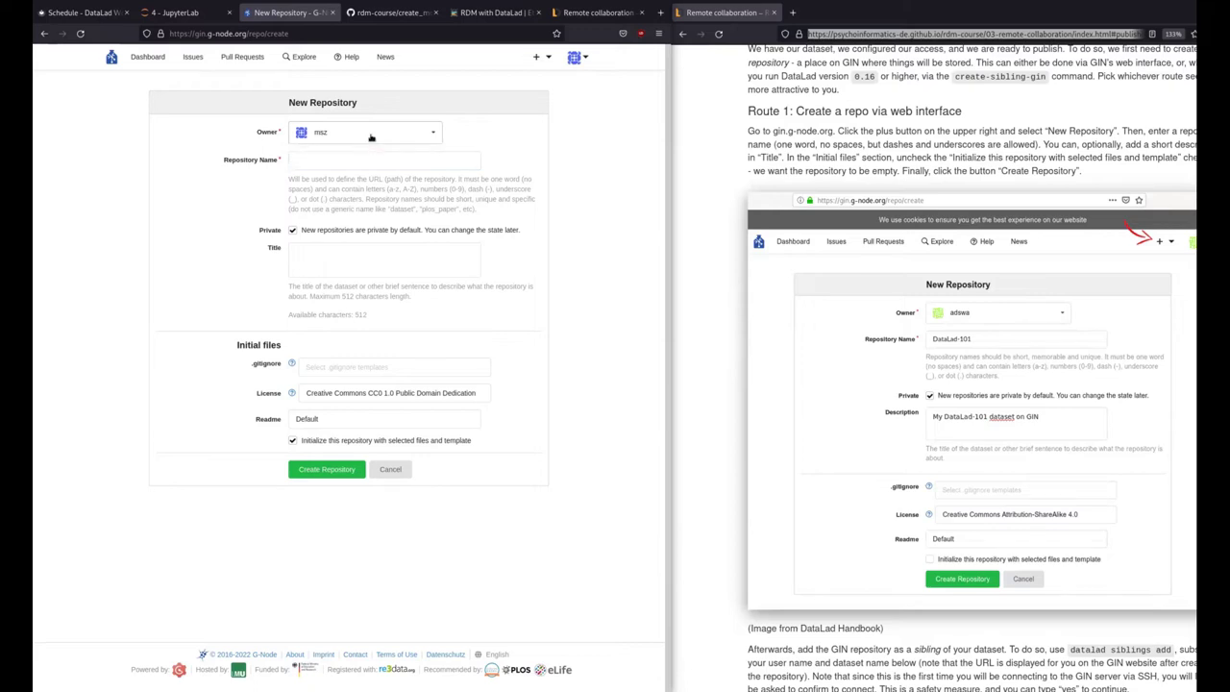
pyautogui.click(360, 157)
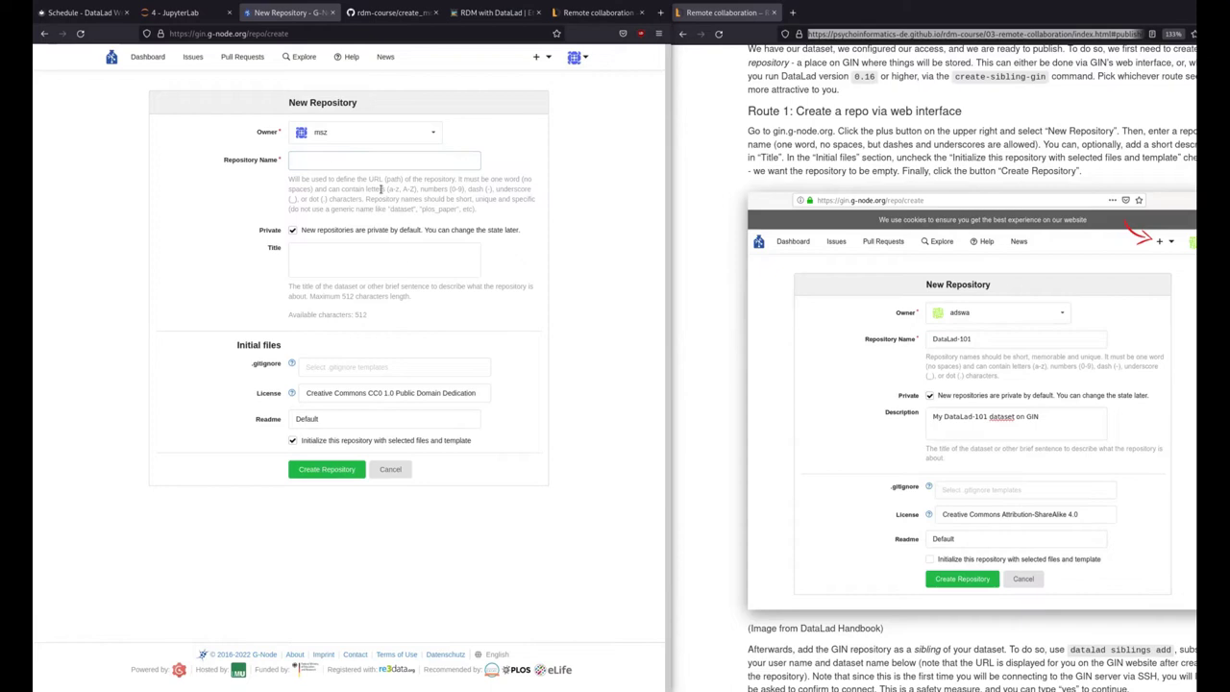
pyautogui.write('Datalad-101')
pyautogui.click(303, 231)
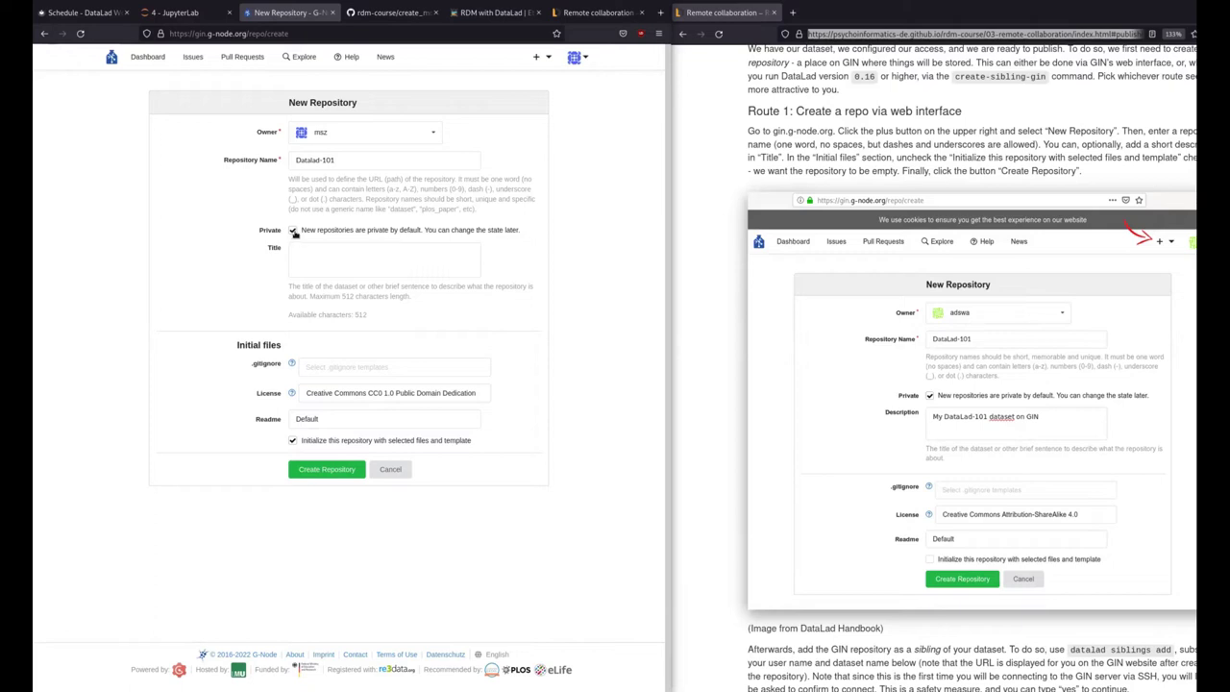
# Title it 'Datalad Workshop' and leave 'Initialize this repository' unchecked
pyautogui.click(318, 252)
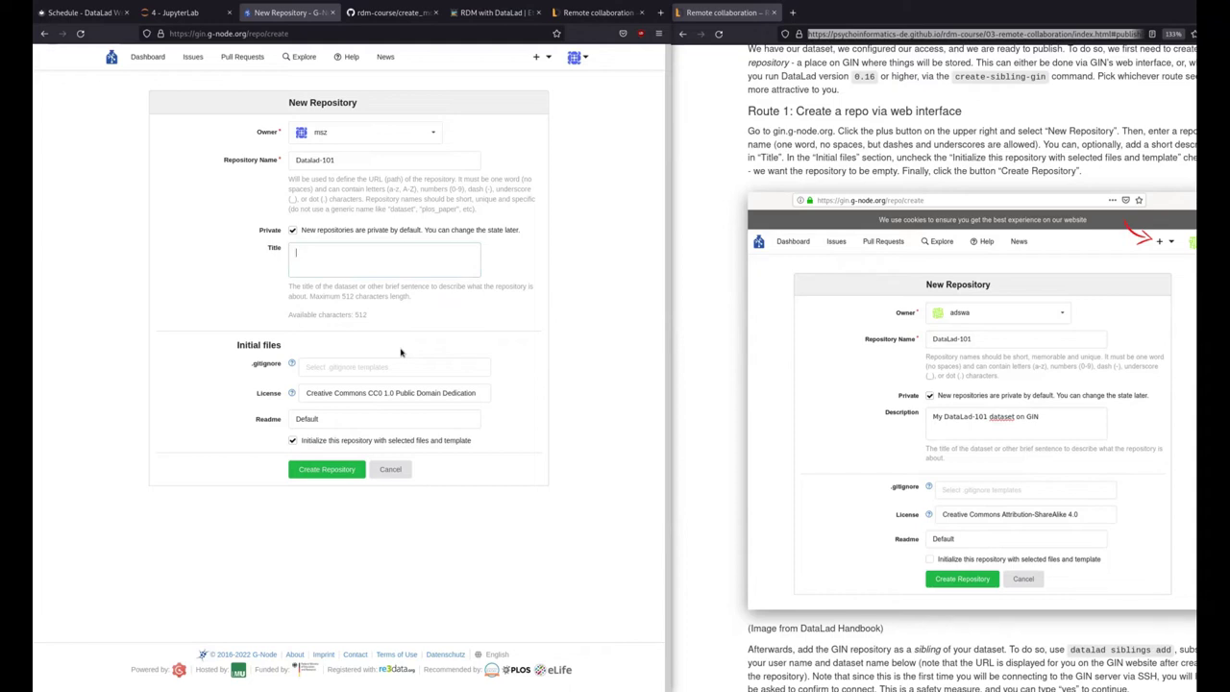
pyautogui.write('Datalad Workshop')
pyautogui.moveTo(285, 375)
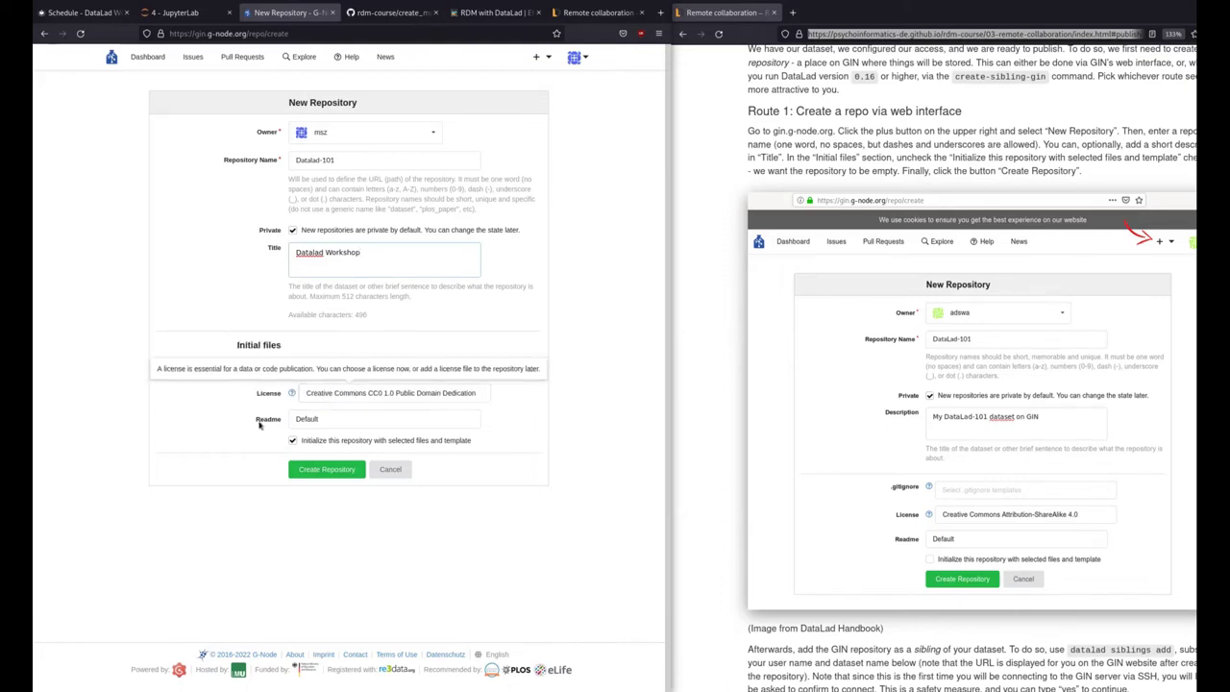
pyautogui.moveTo(320, 420)
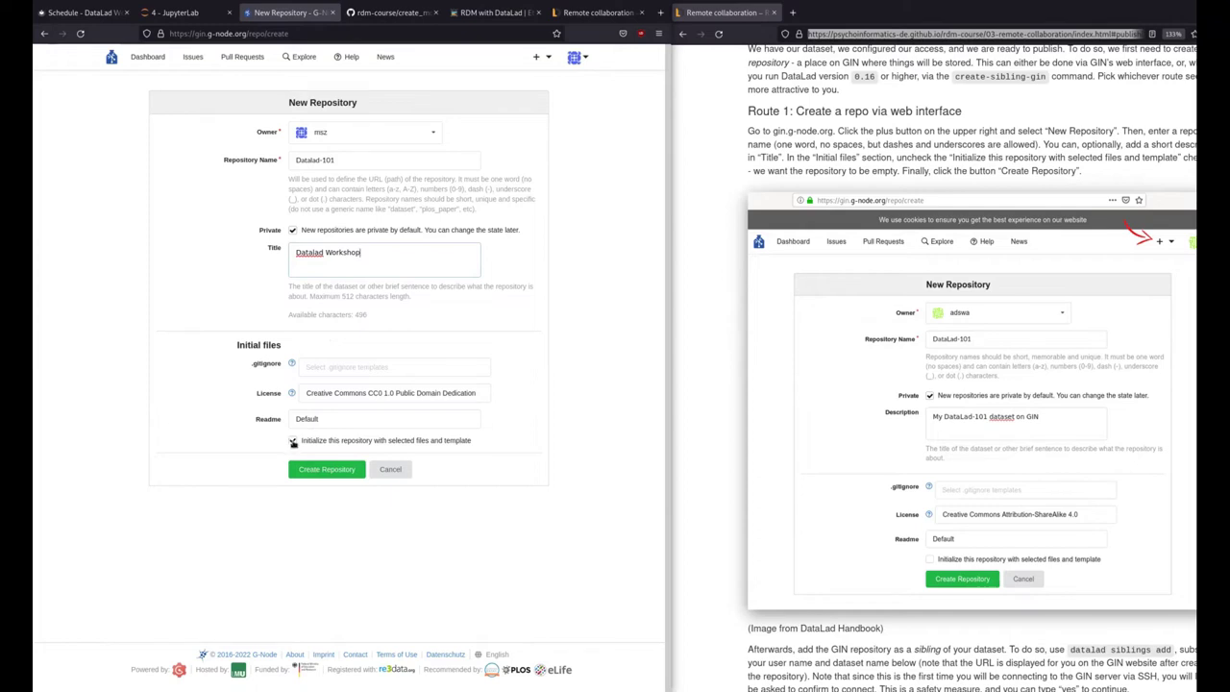
pyautogui.click(293, 442)
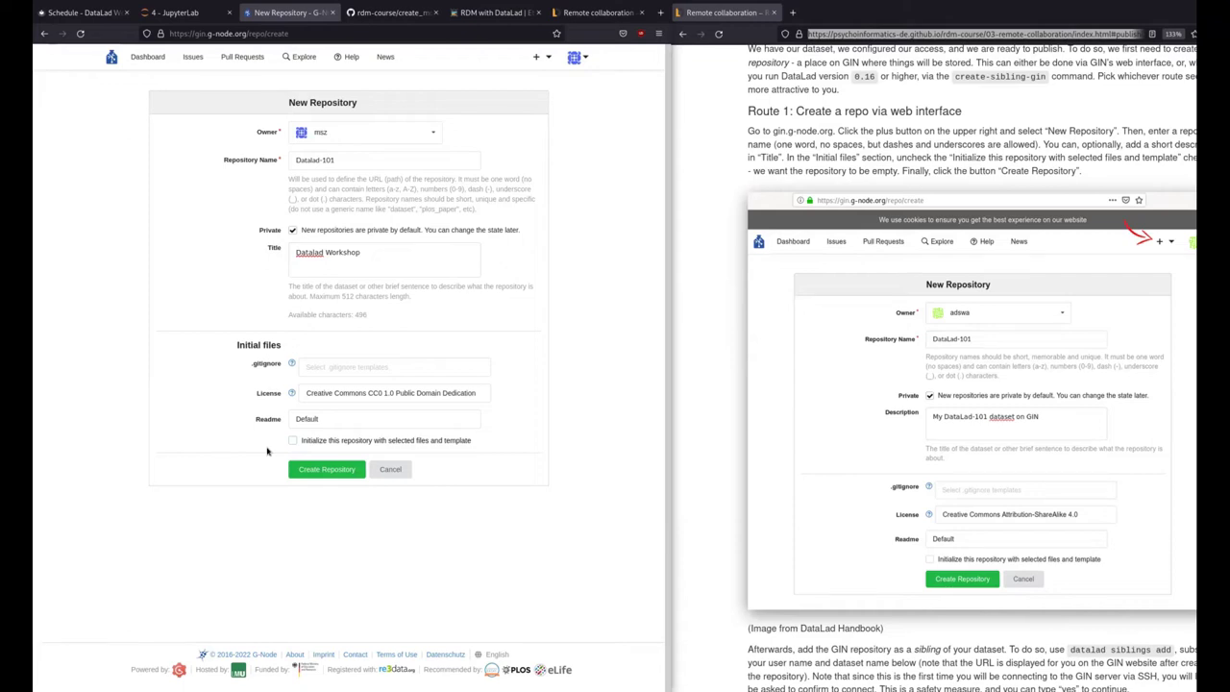
# Review the name and title, then create the Datalad-101 repository
pyautogui.click(387, 165)
pyautogui.click(377, 252)
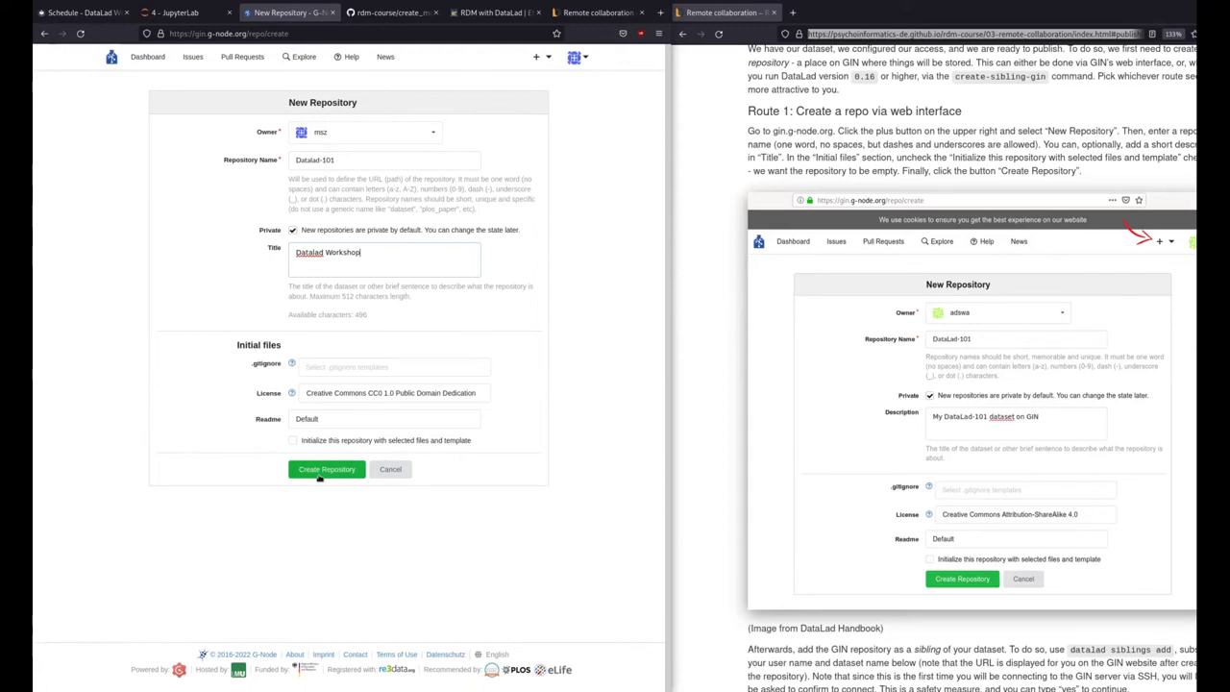
pyautogui.click(320, 477)
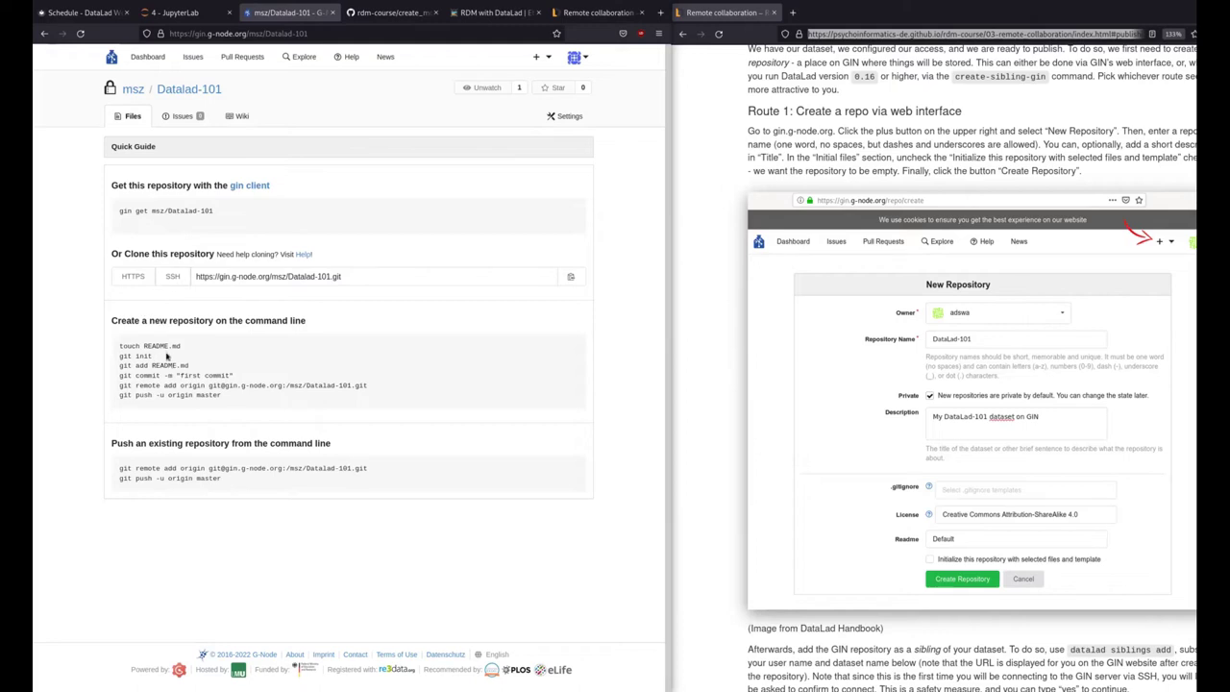
pyautogui.moveTo(119, 359); pyautogui.dragTo(176, 404)
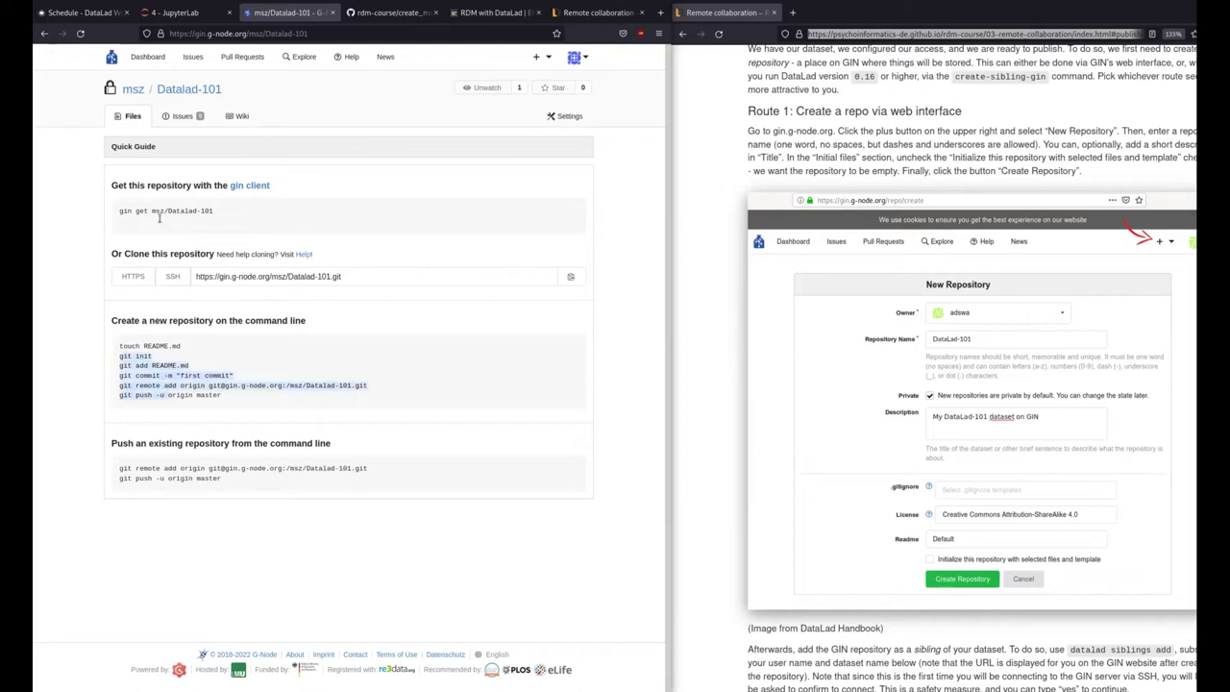
pyautogui.click(160, 233)
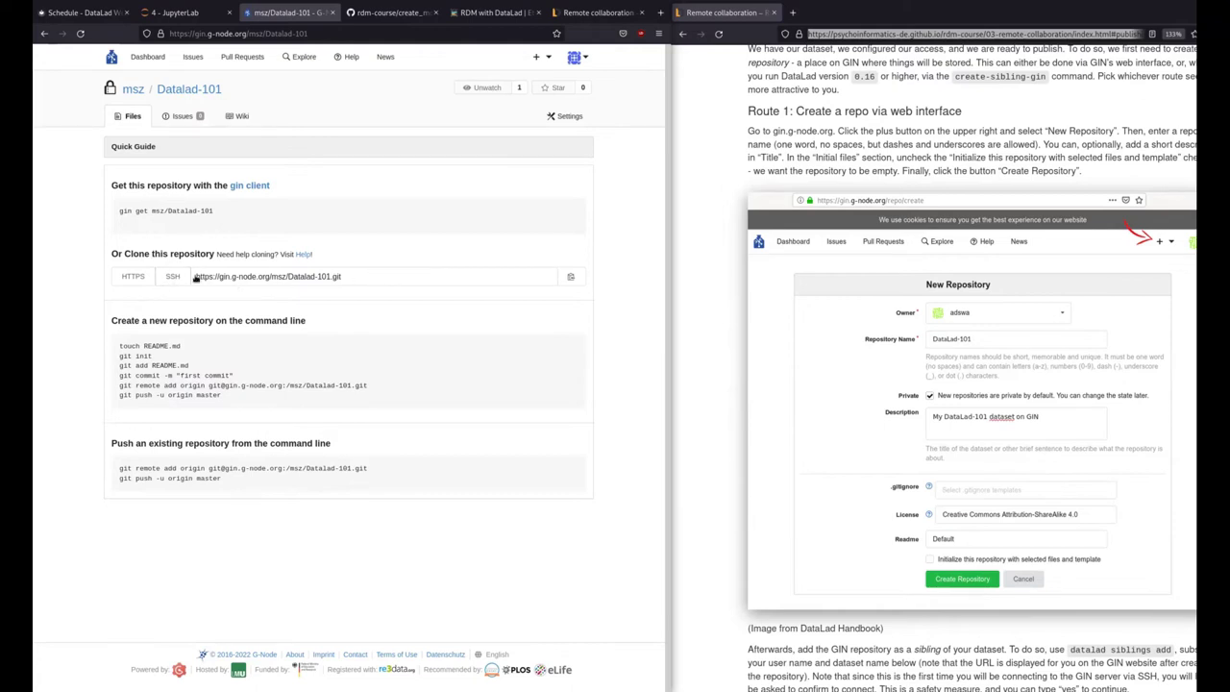
pyautogui.click(173, 278)
pyautogui.moveTo(196, 277)
pyautogui.mouseDown()
pyautogui.moveTo(380, 276)
pyautogui.moveTo(214, 279)
pyautogui.mouseUp()
pyautogui.moveTo(357, 278); pyautogui.dragTo(153, 281)
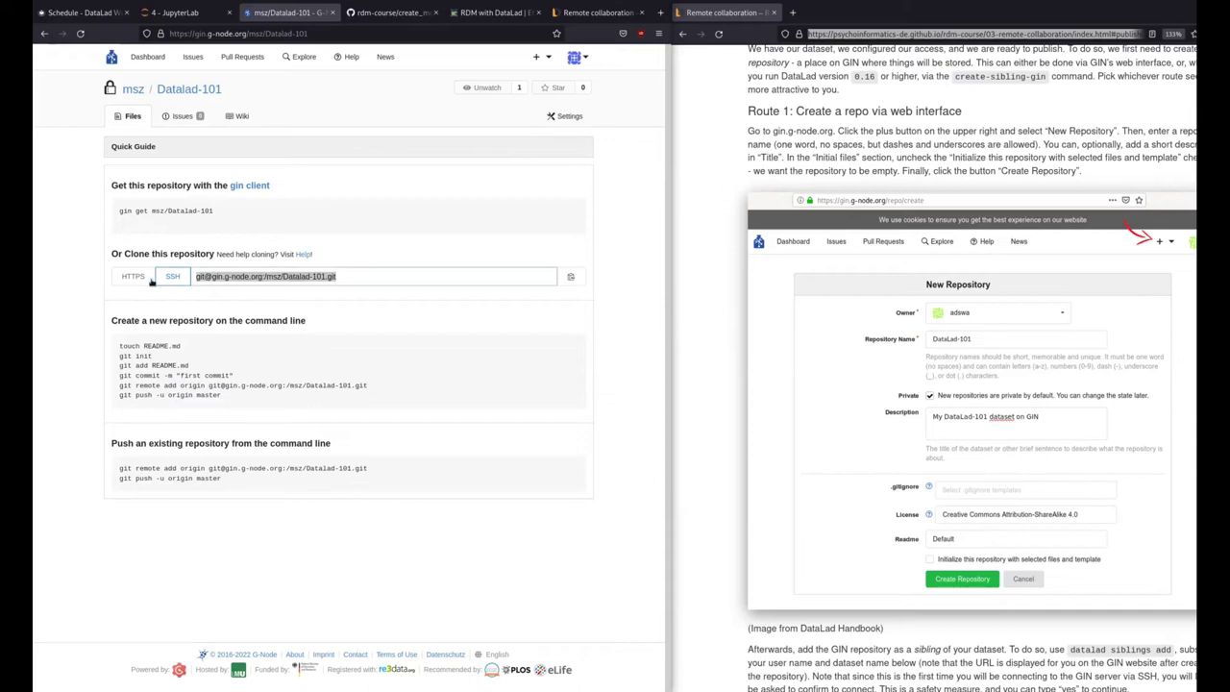
pyautogui.moveTo(395, 280); pyautogui.dragTo(122, 272)
pyautogui.scroll(-4, 1002, 408)
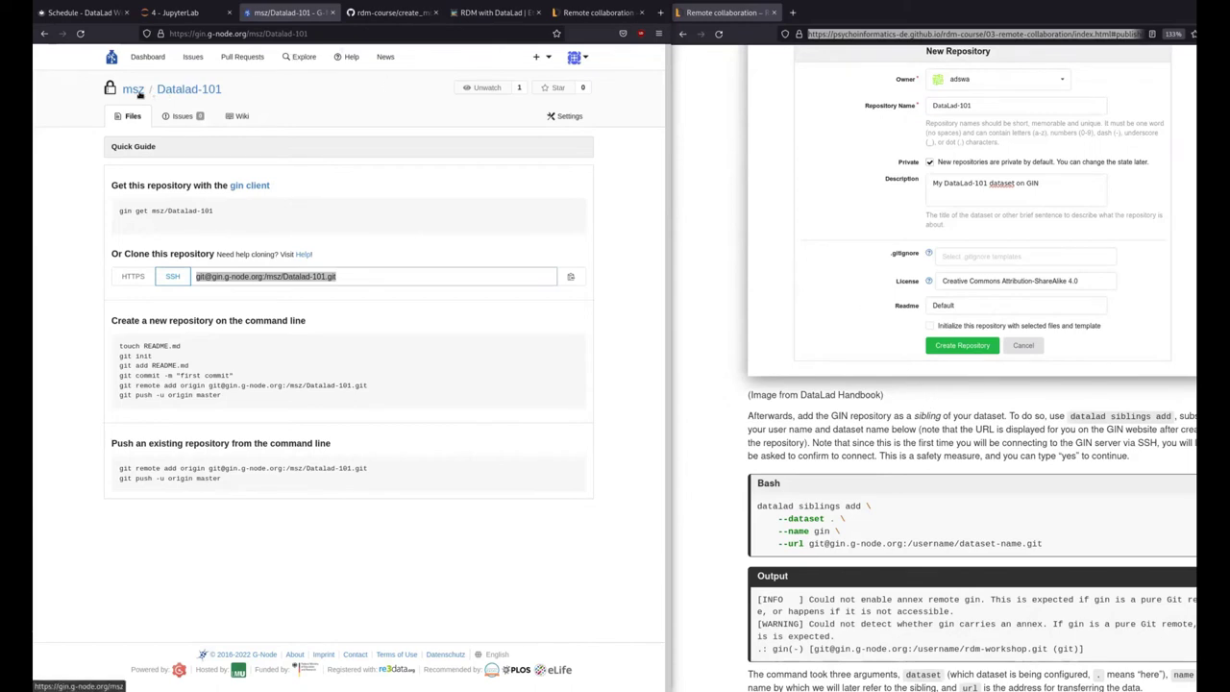
pyautogui.click(146, 55)
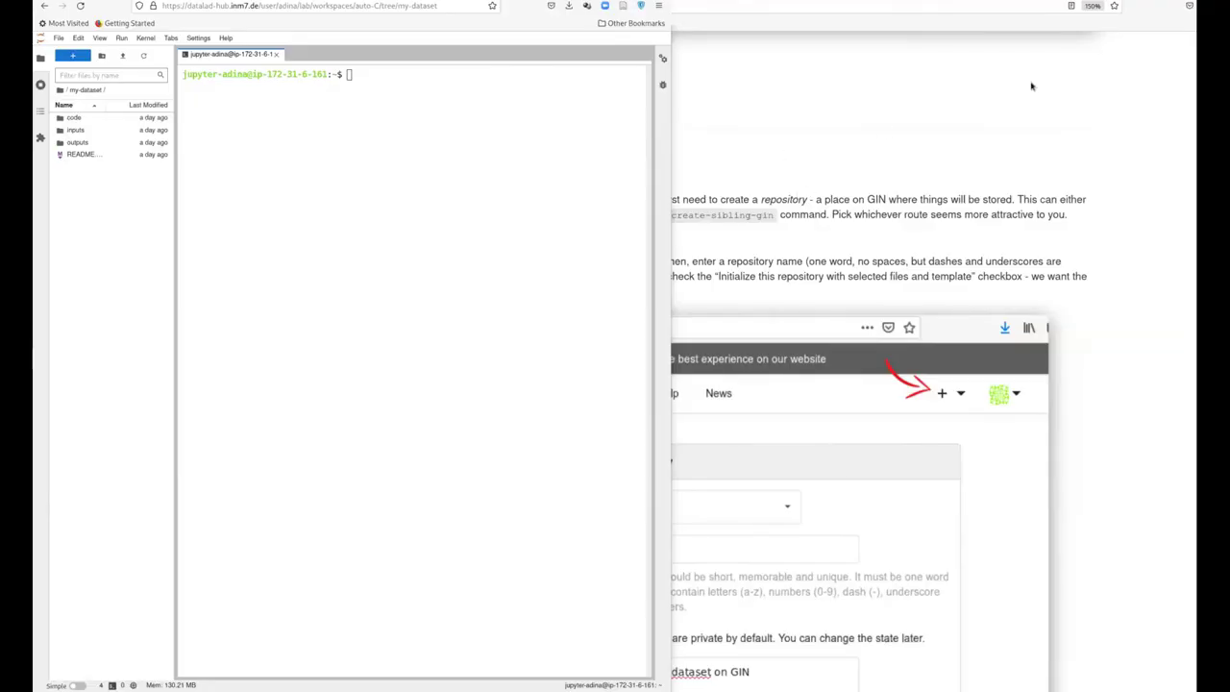
# In the JupyterLab terminal, begin typing a cd command at the prompt
pyautogui.click(1100, 51)
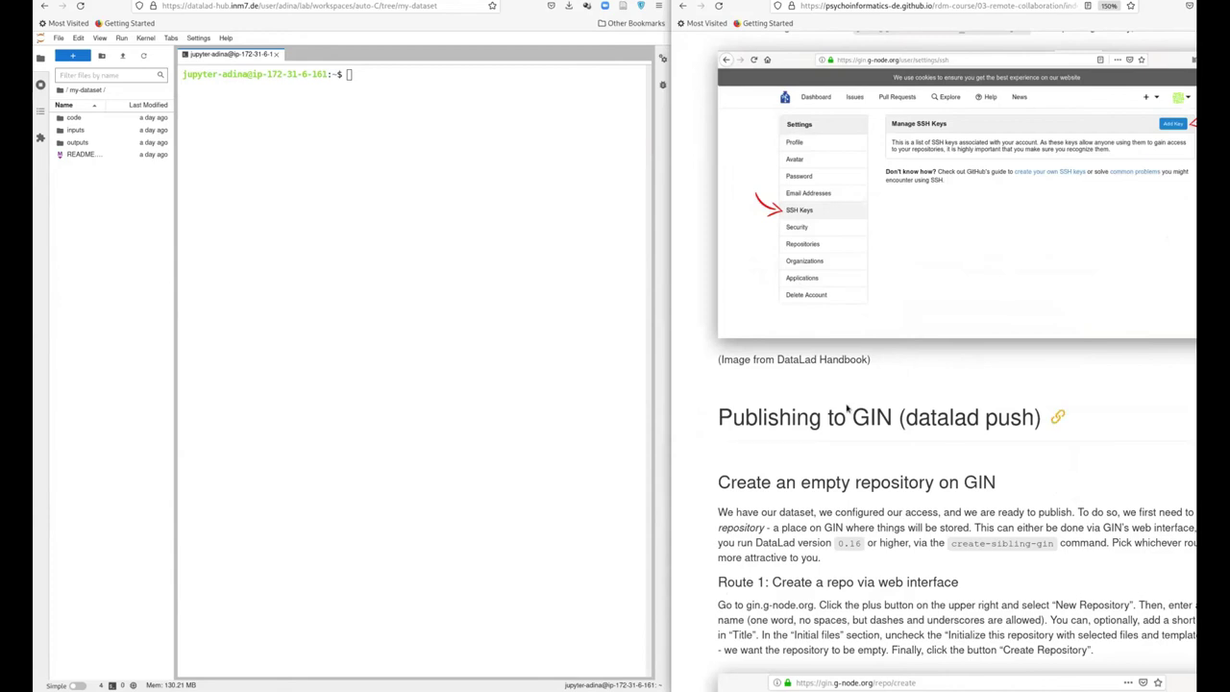
pyautogui.scroll(-5, 847, 398)
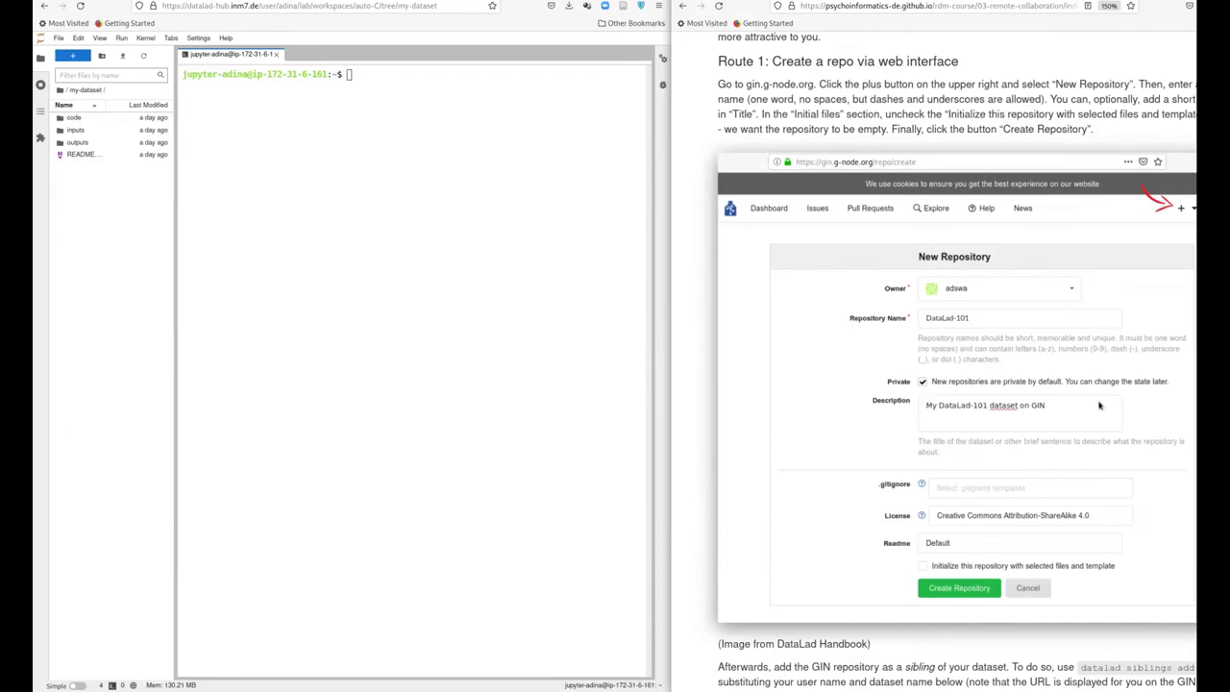
pyautogui.scroll(-5, 1101, 404)
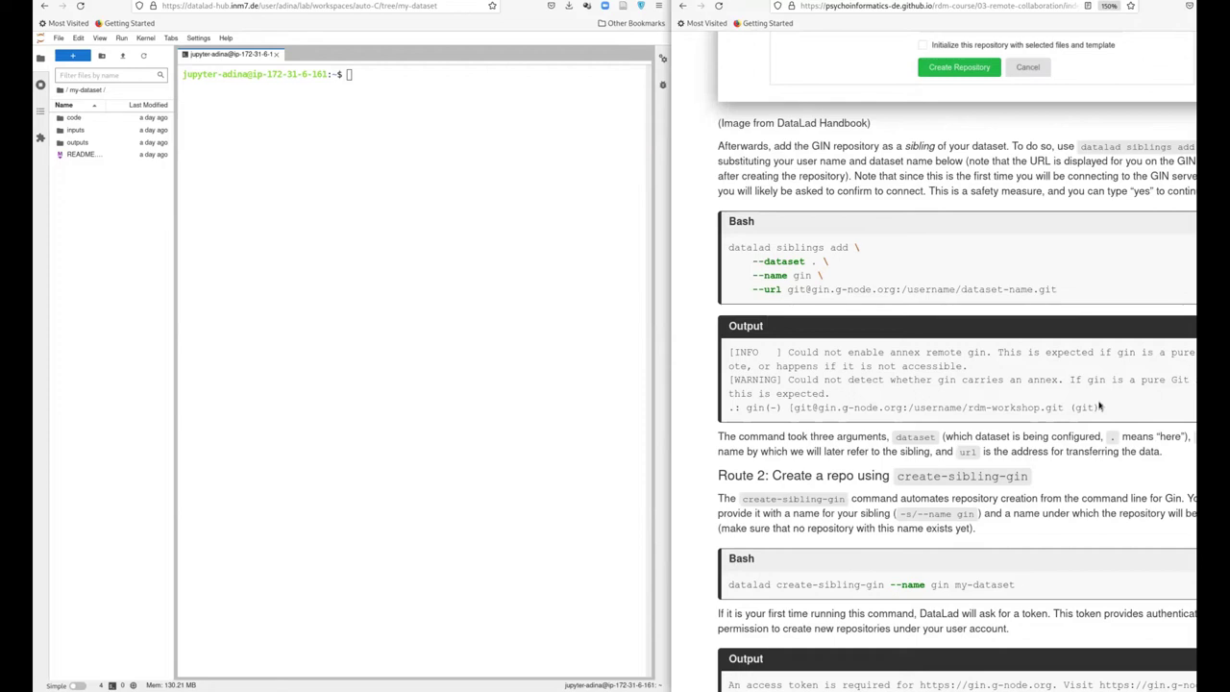
pyautogui.scroll(-1, 1100, 407)
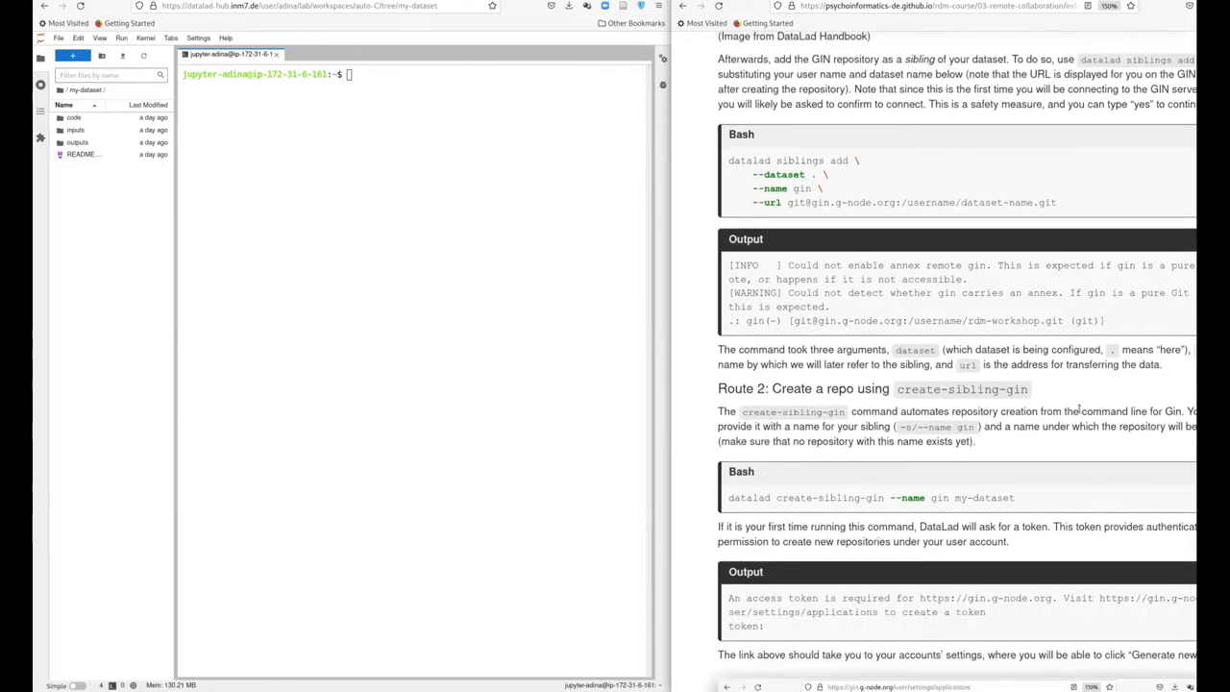
pyautogui.scroll(-2, 1079, 412)
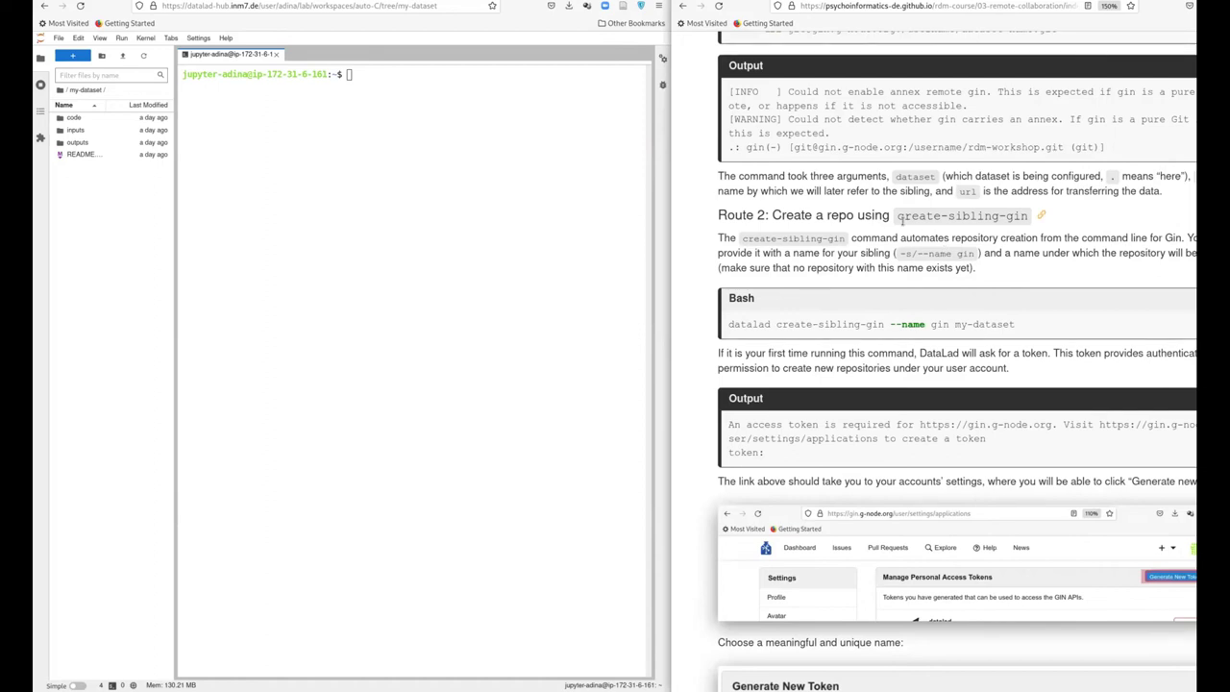
pyautogui.click(385, 245)
pyautogui.write('cd')
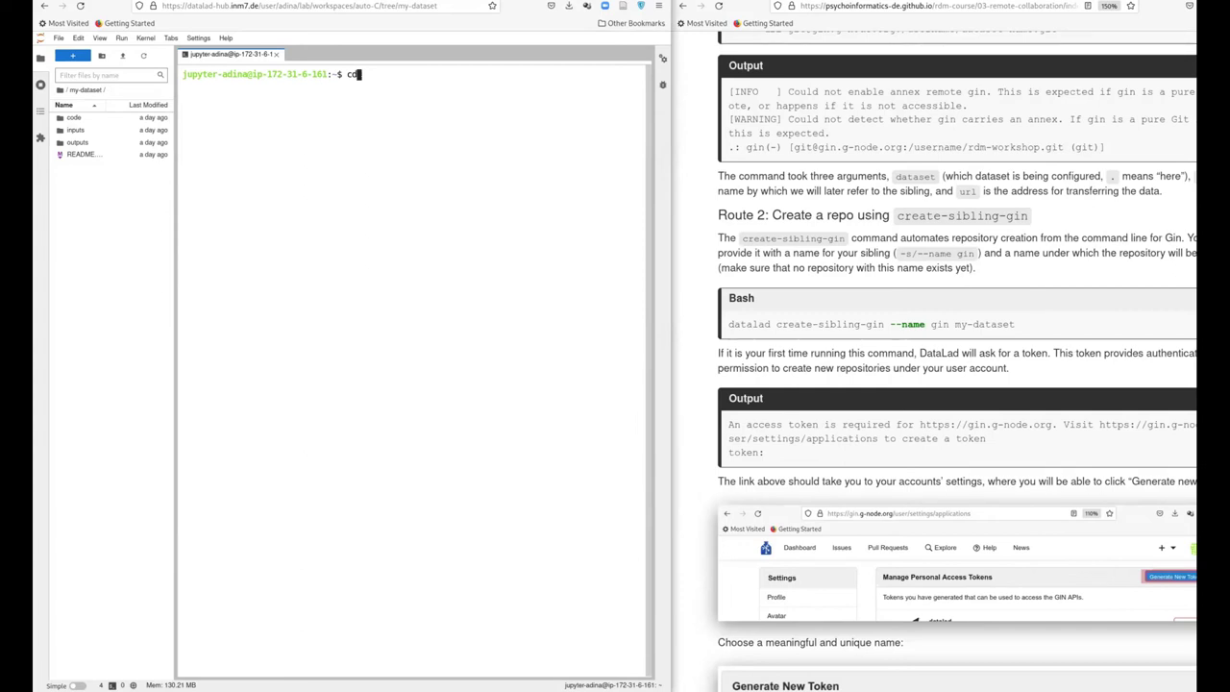
# Highlight the course's datalad siblings add command and its --name gin argument
pyautogui.scroll(3, 838, 420)
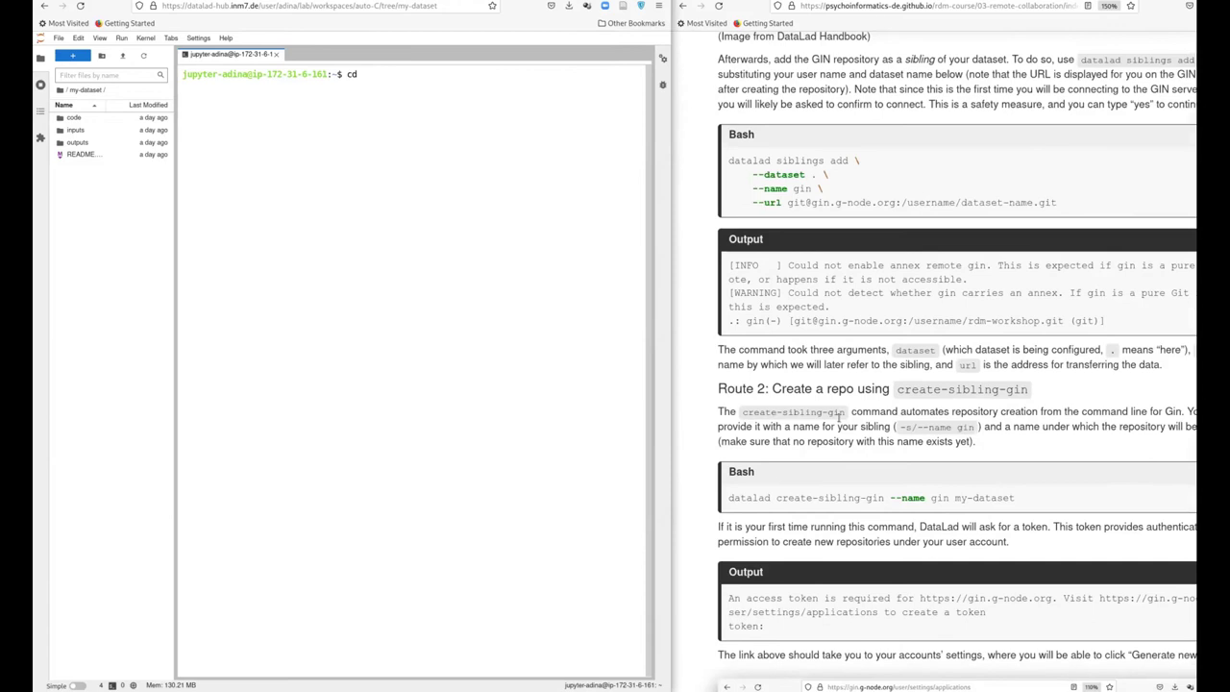
pyautogui.moveTo(1067, 205); pyautogui.dragTo(728, 160)
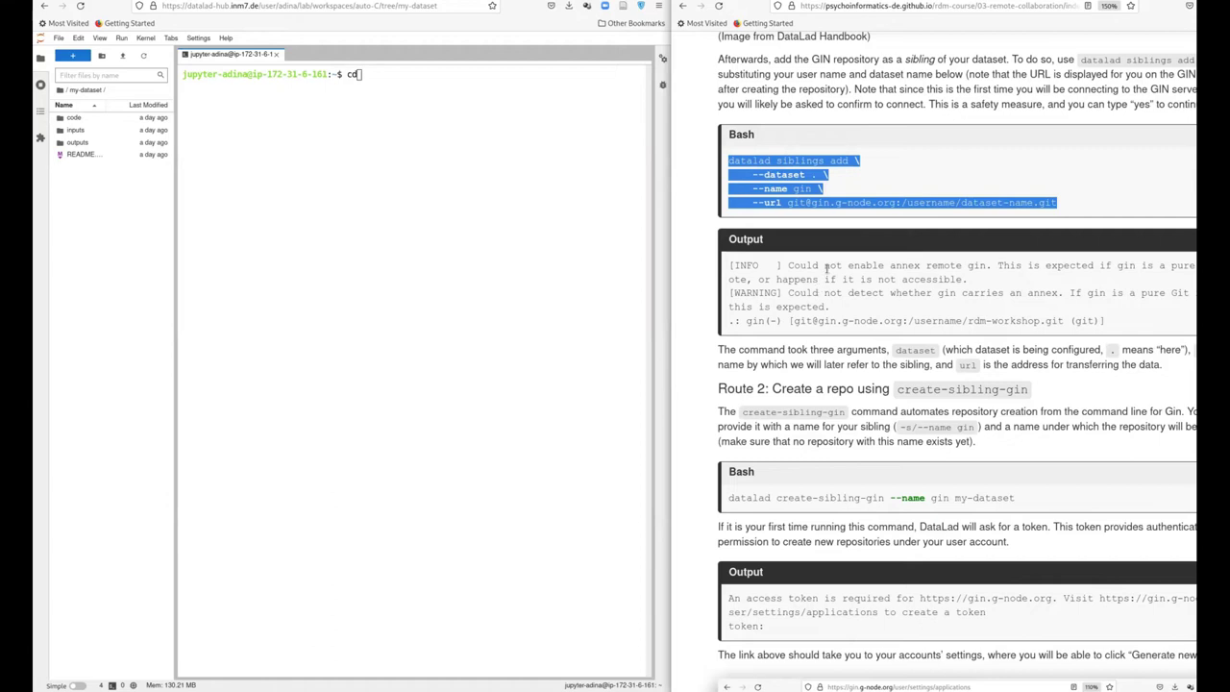
pyautogui.scroll(-3, 819, 284)
pyautogui.scroll(3, 824, 274)
pyautogui.click(826, 269)
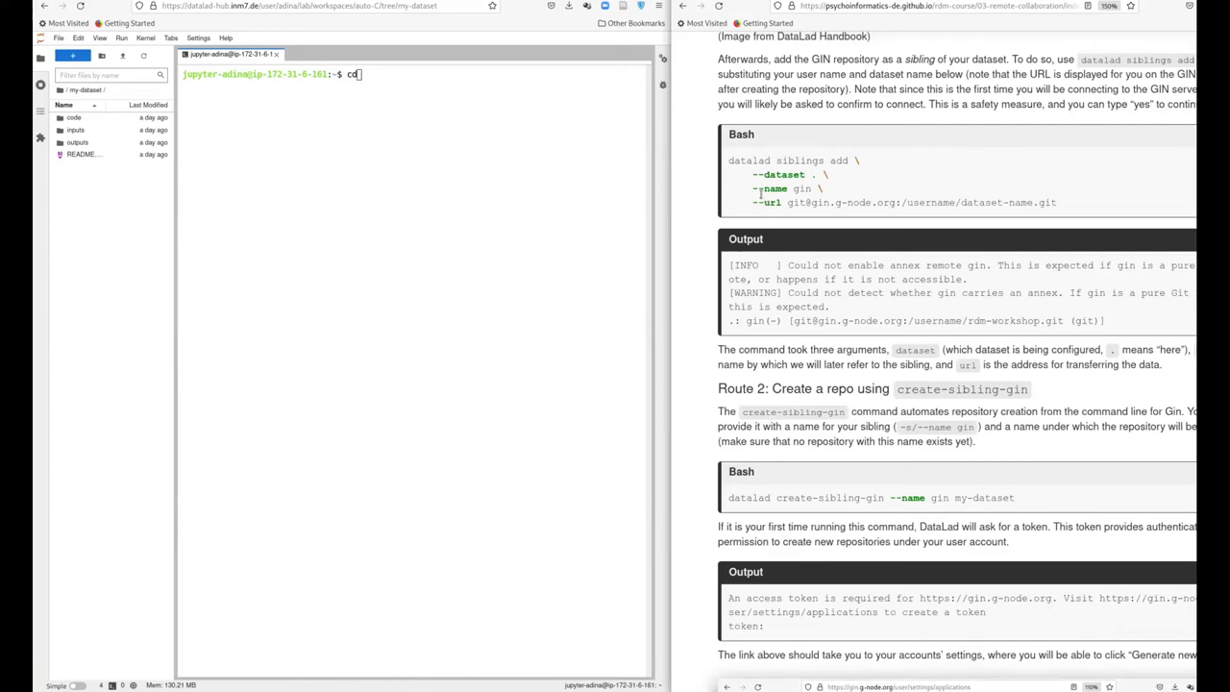
pyautogui.moveTo(752, 189); pyautogui.dragTo(812, 189)
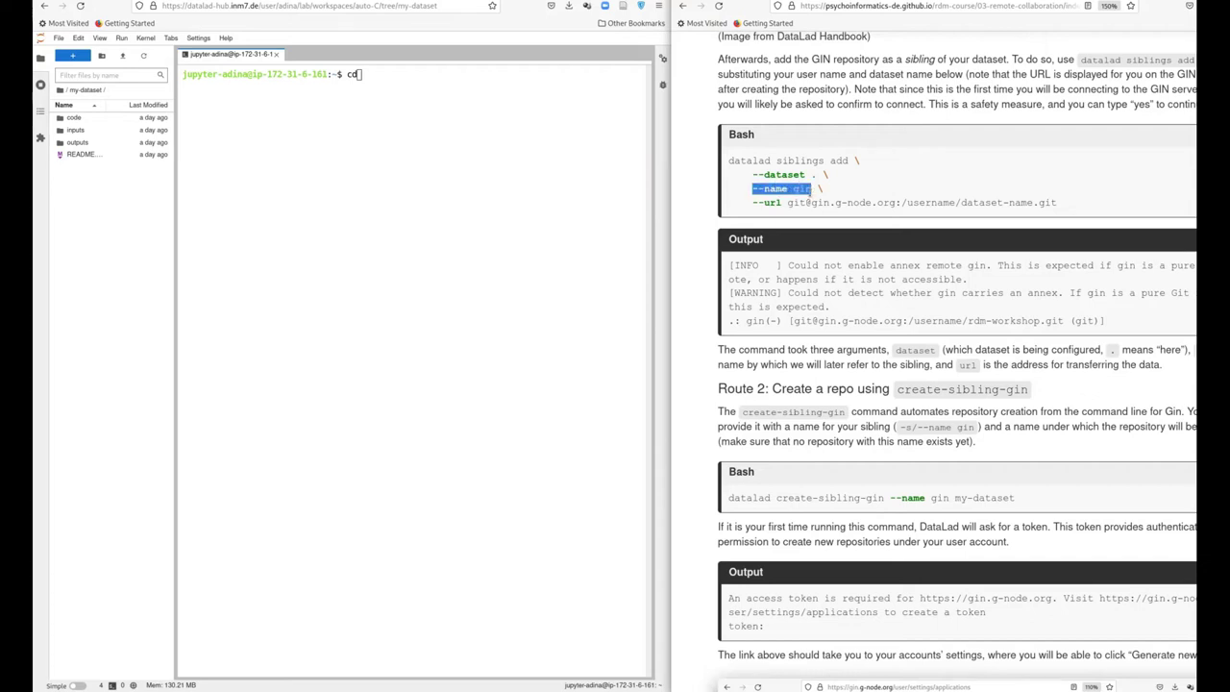